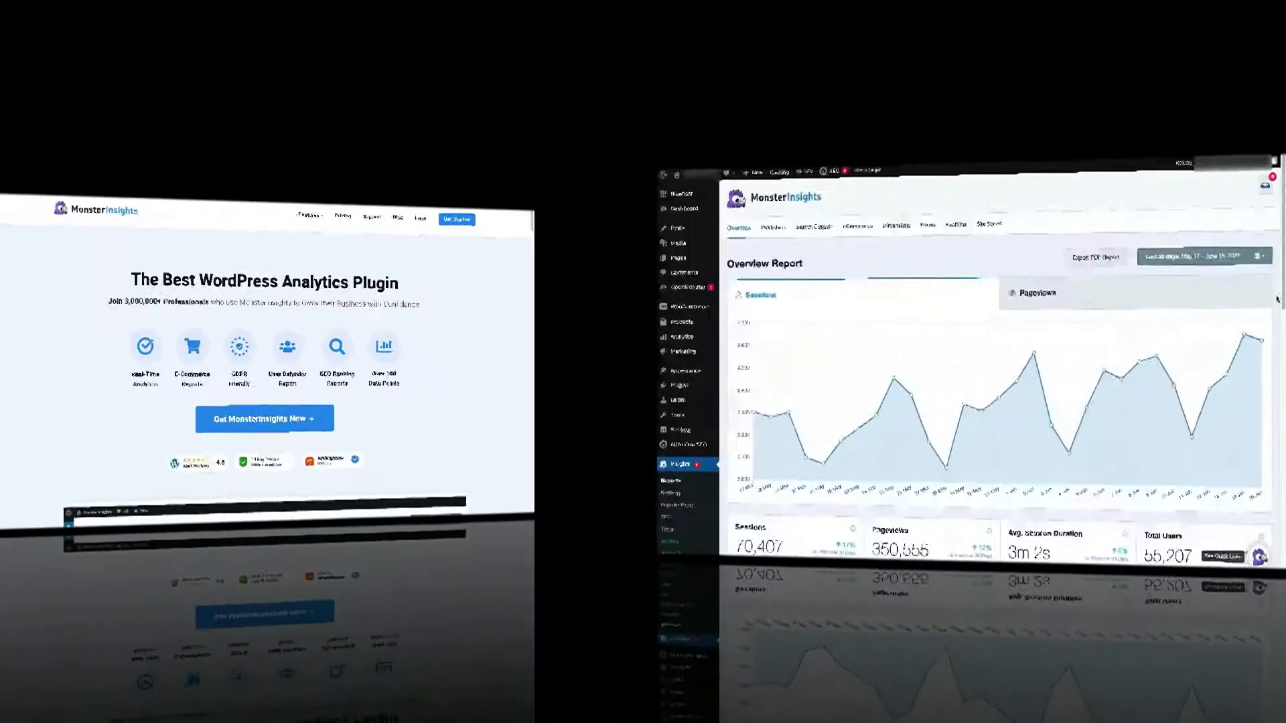
Scroll down through the Overview Report and back up to the top
scroll(1267, 253, down, 3)
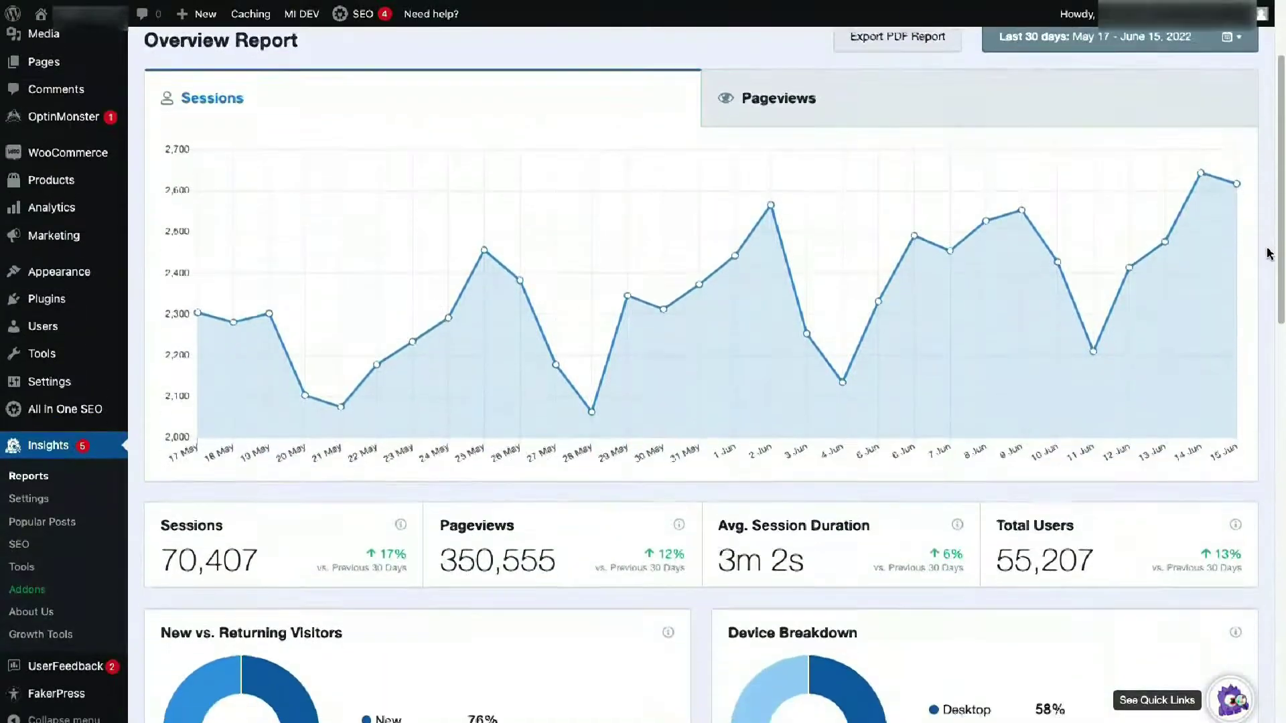
scroll(1268, 253, down, 4)
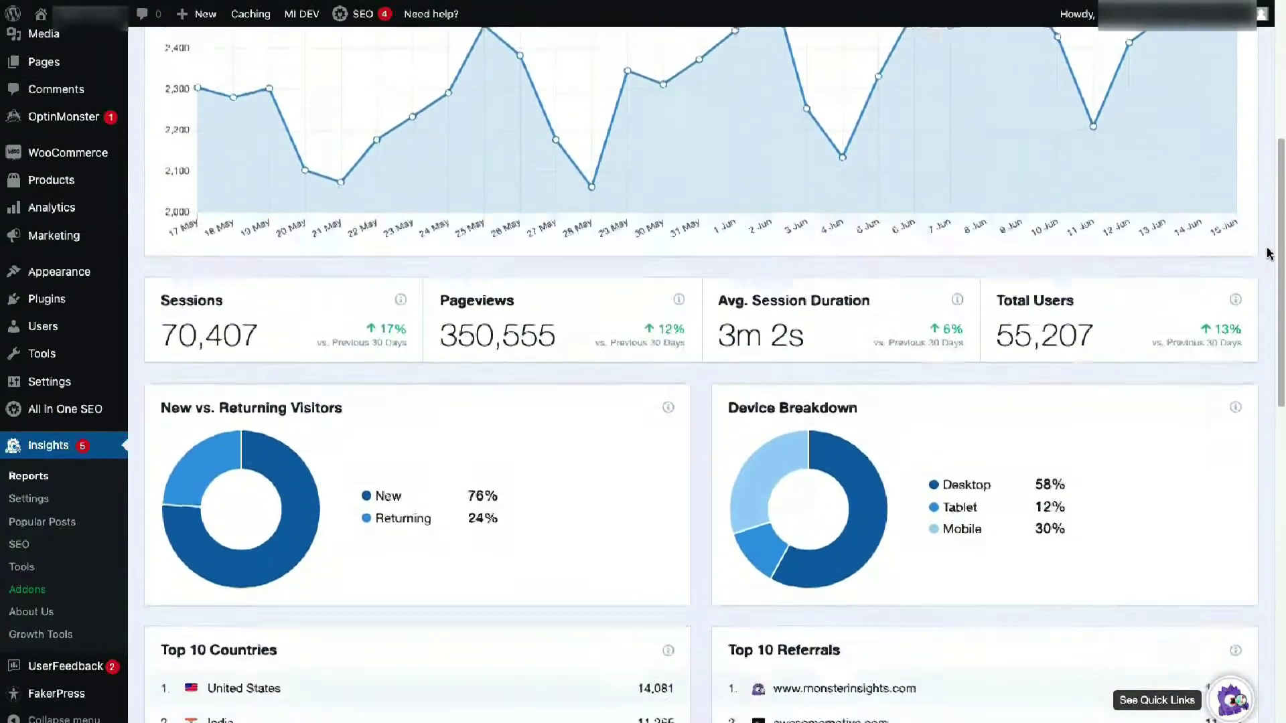
scroll(1267, 253, down, 4)
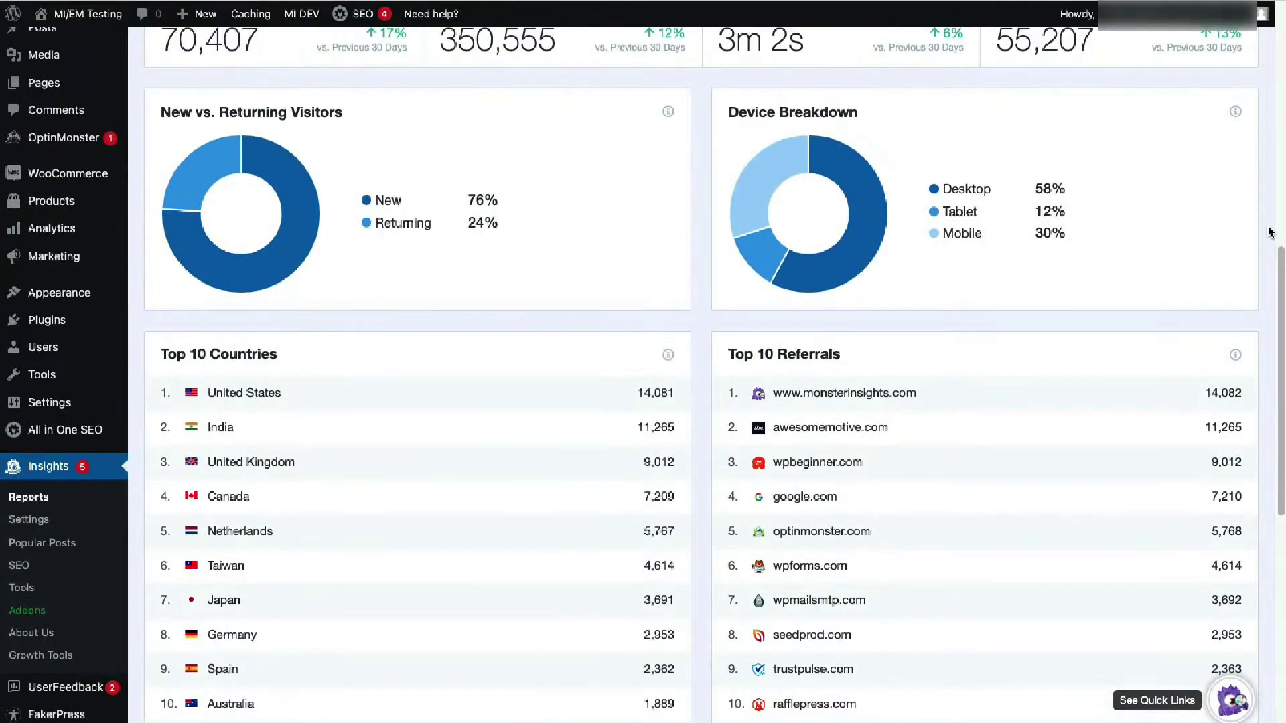
scroll(1268, 231, up, 4)
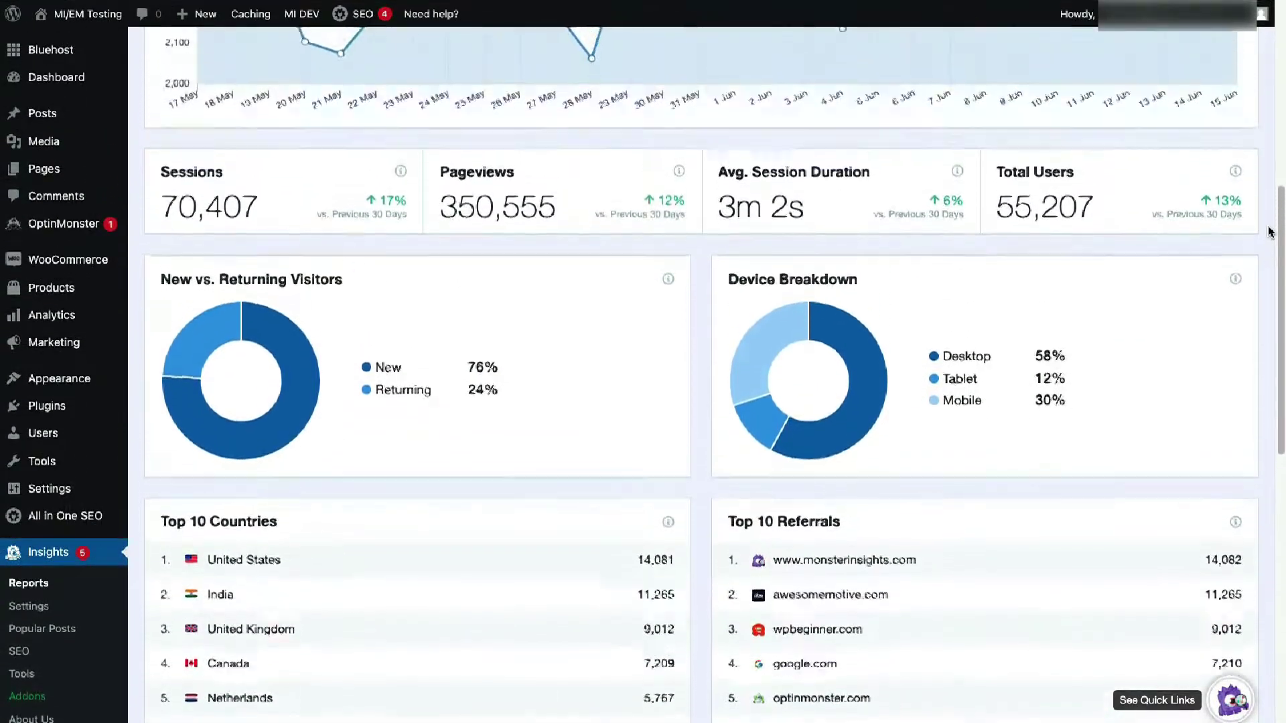
scroll(1267, 232, up, 4)
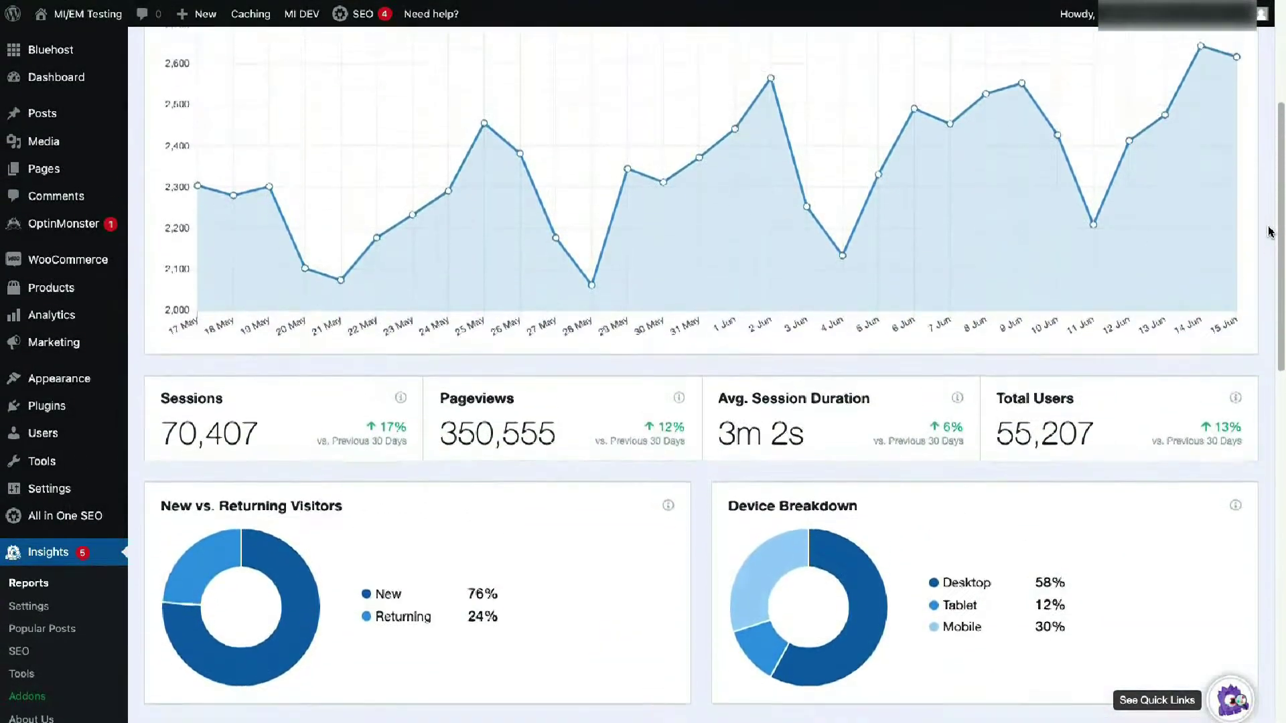
scroll(1267, 231, up, 4)
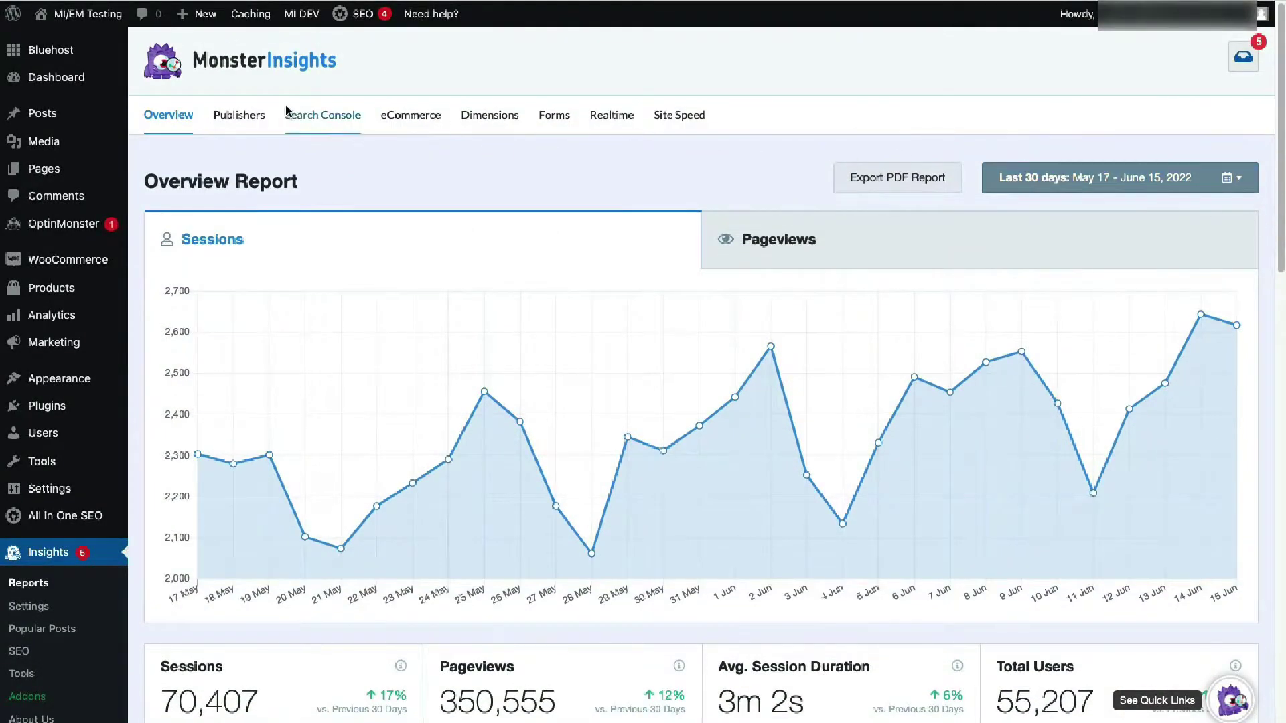
Step through the Publishers, Search Console, eCommerce, Dimensions, Forms, Realtime and Site Speed reports
click(241, 116)
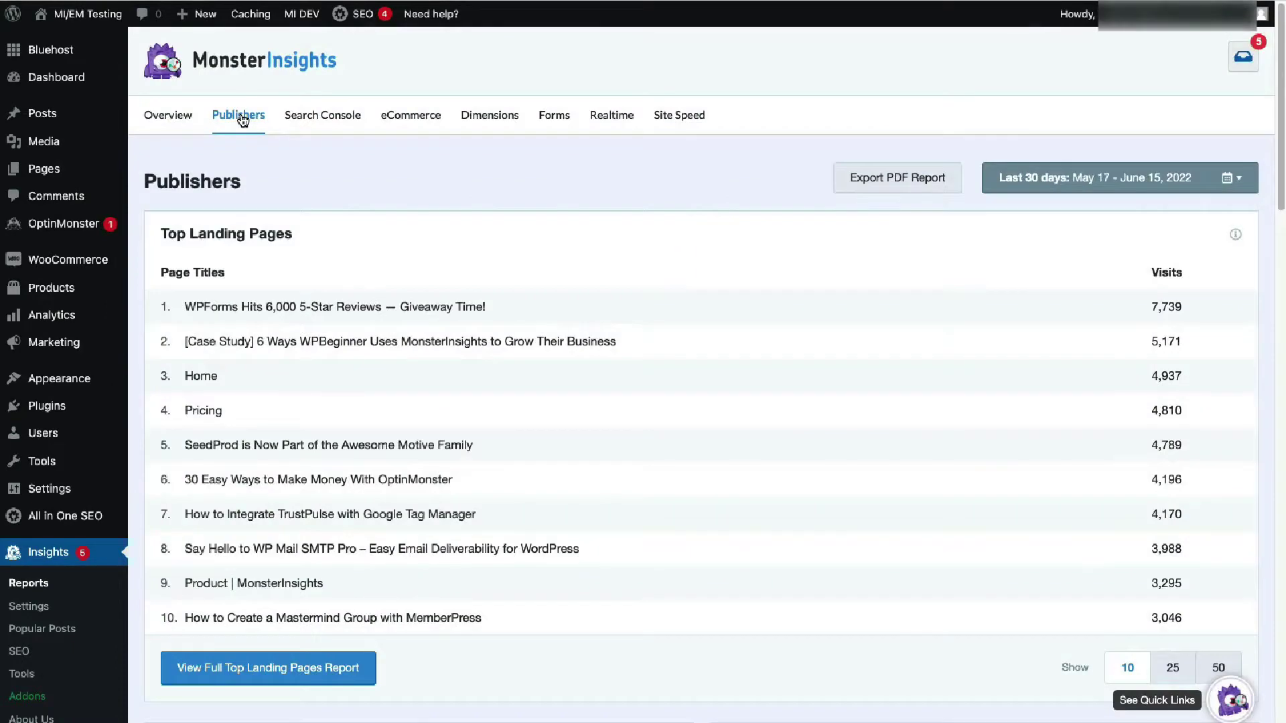
click(302, 124)
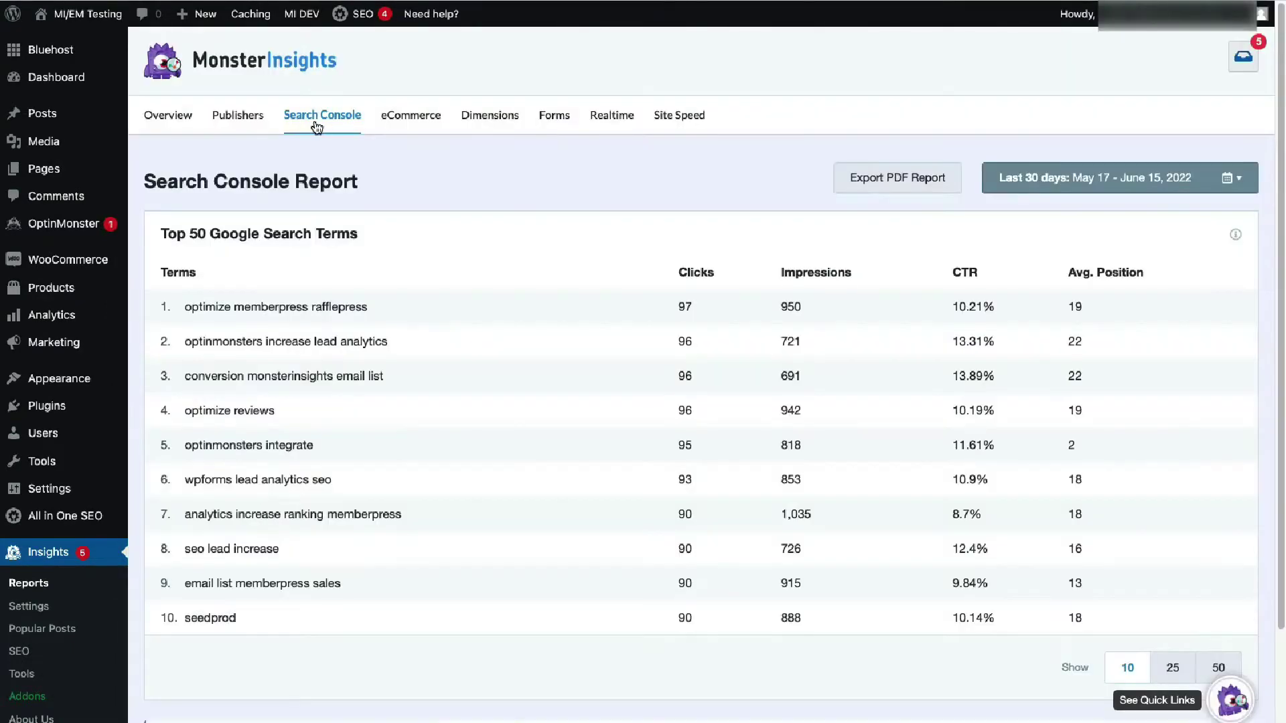
click(392, 119)
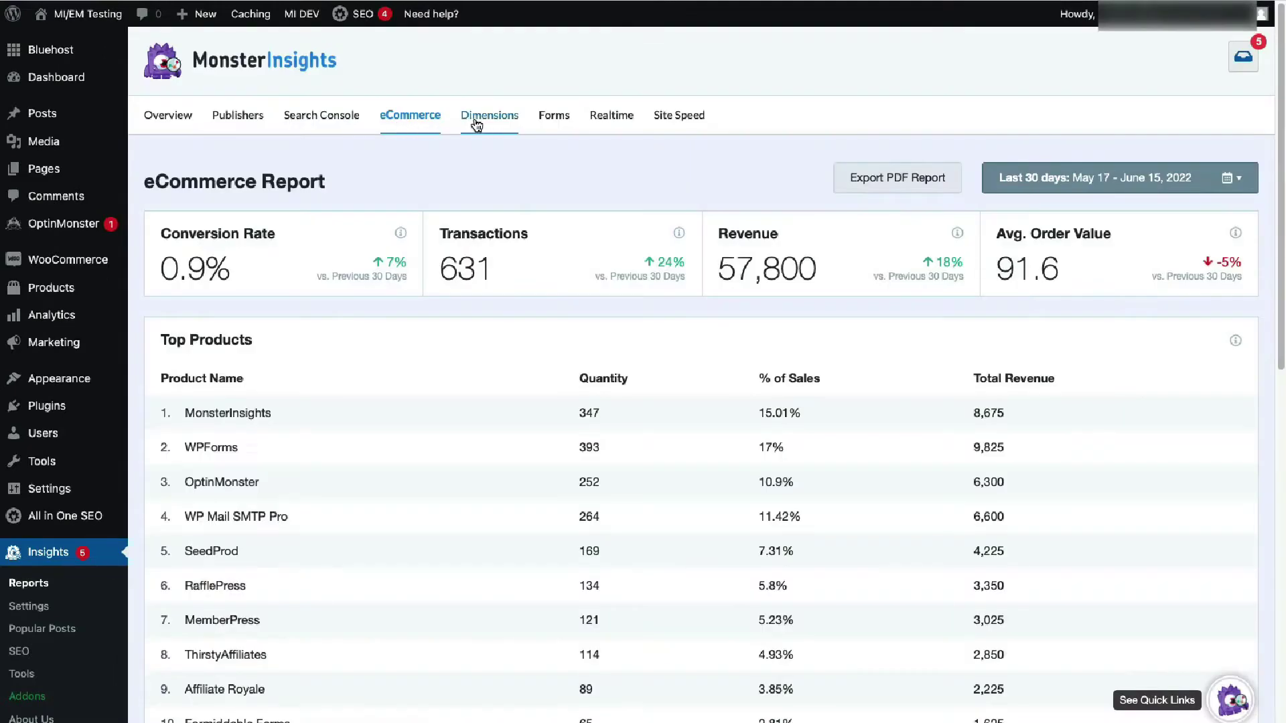
click(476, 126)
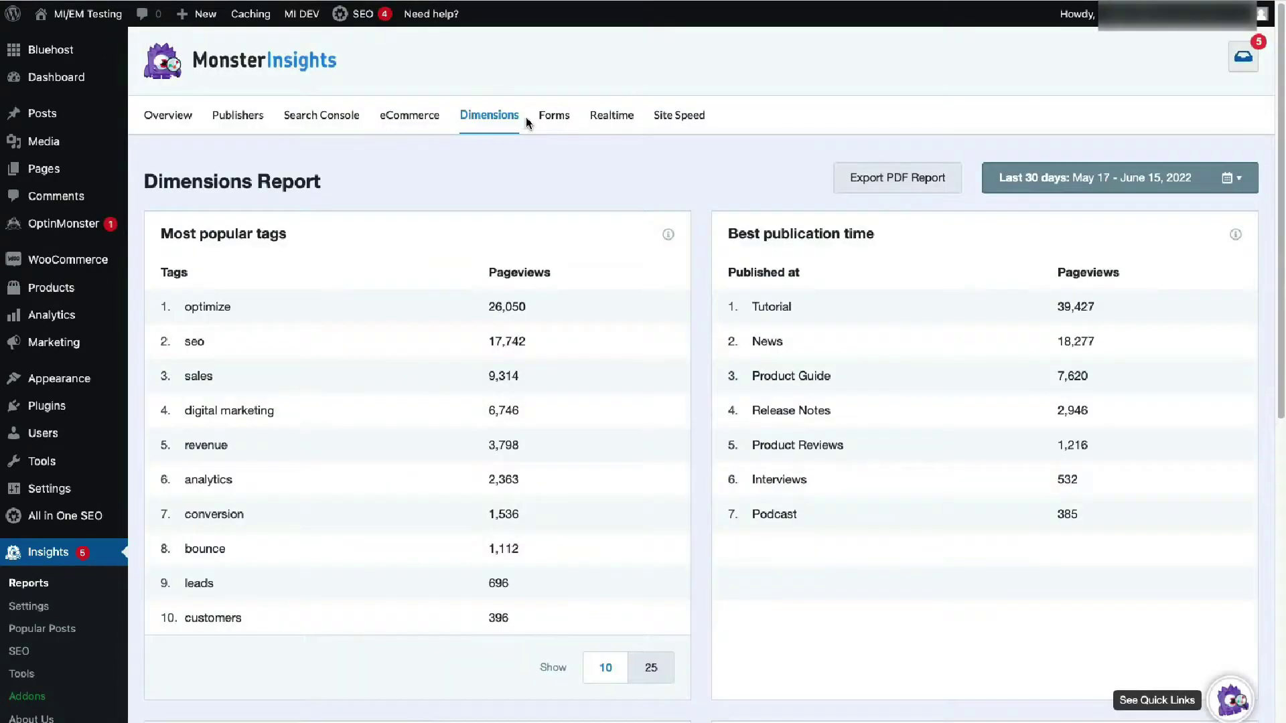
click(545, 119)
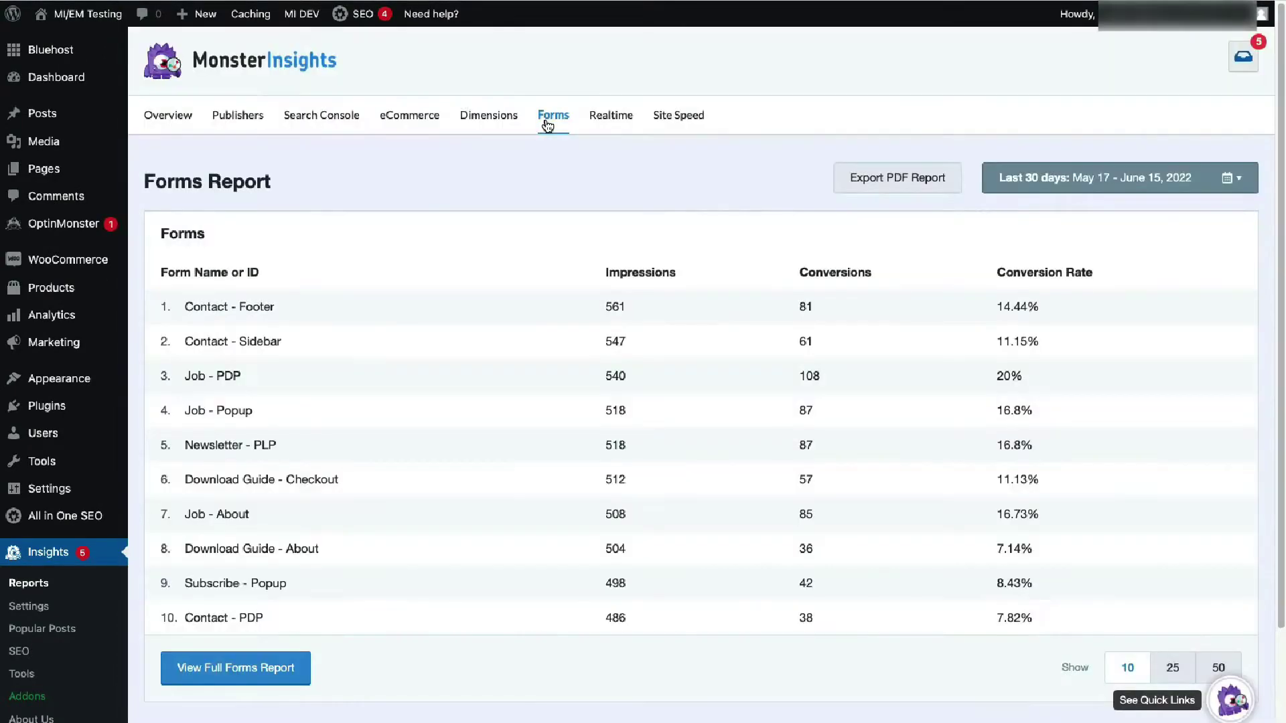
click(611, 125)
click(663, 123)
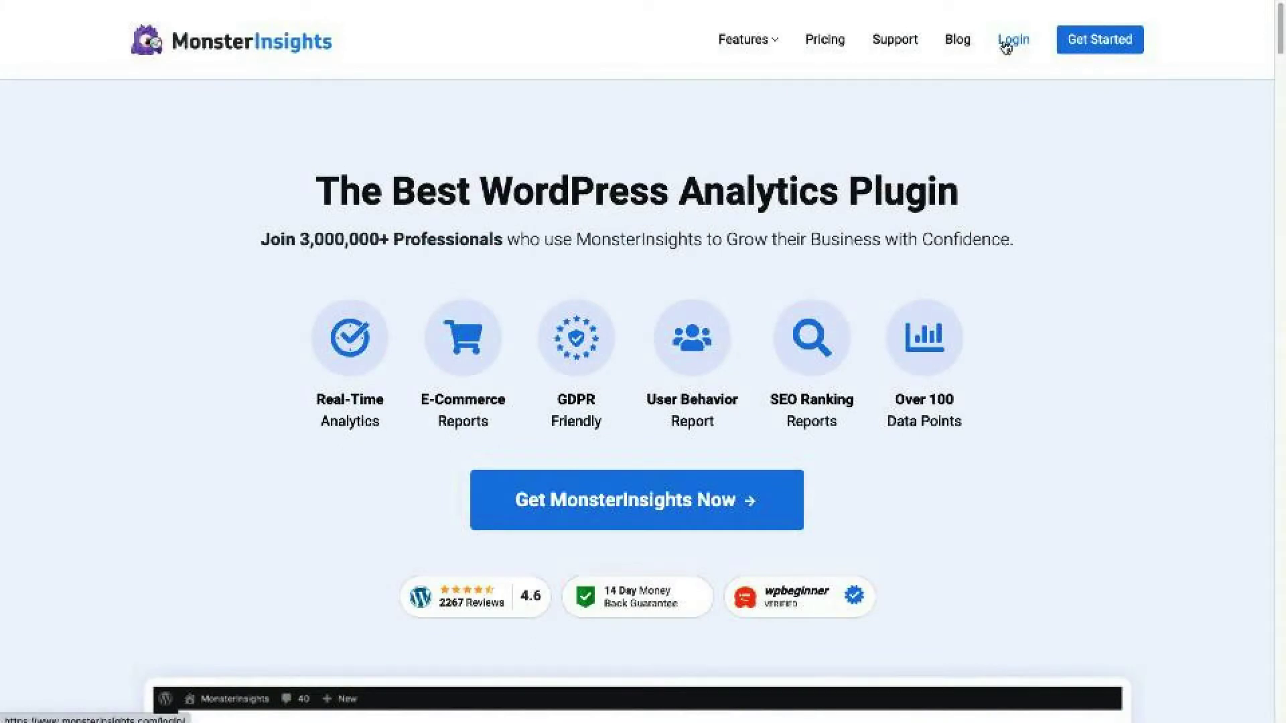
Log in to the MonsterInsights account and download the Pro plugin zip from Downloads
click(1010, 42)
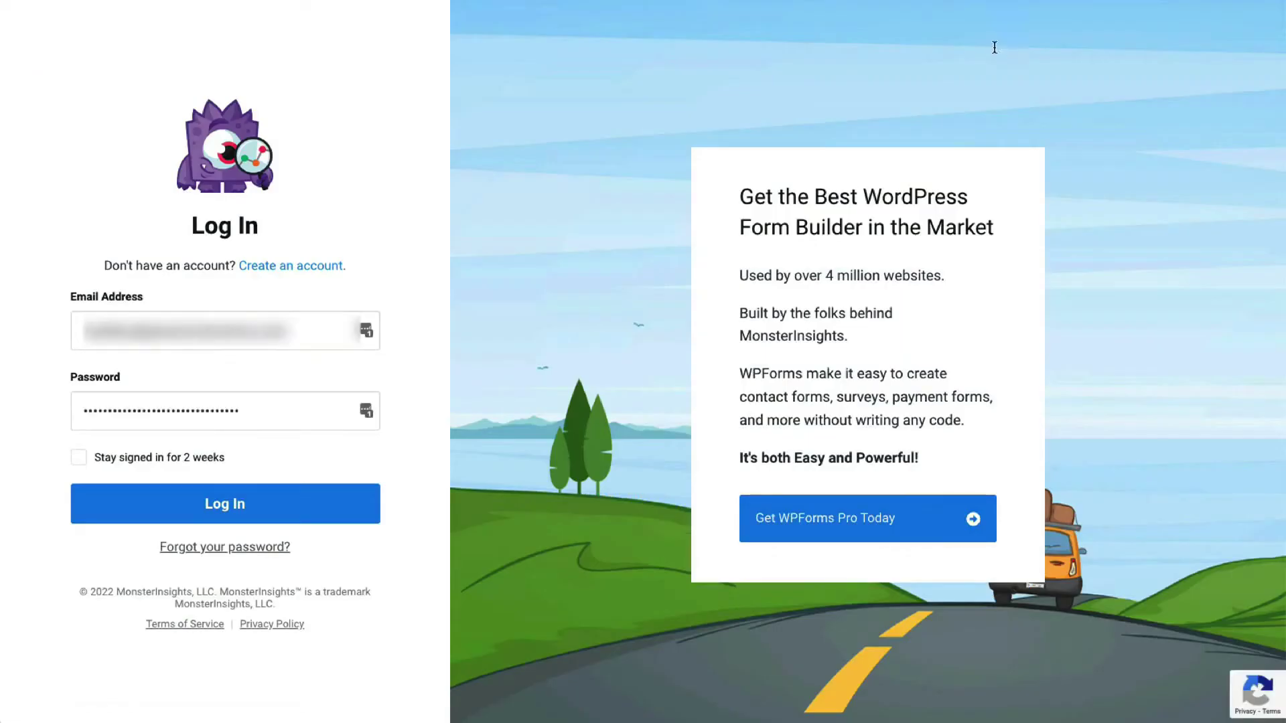
click(304, 513)
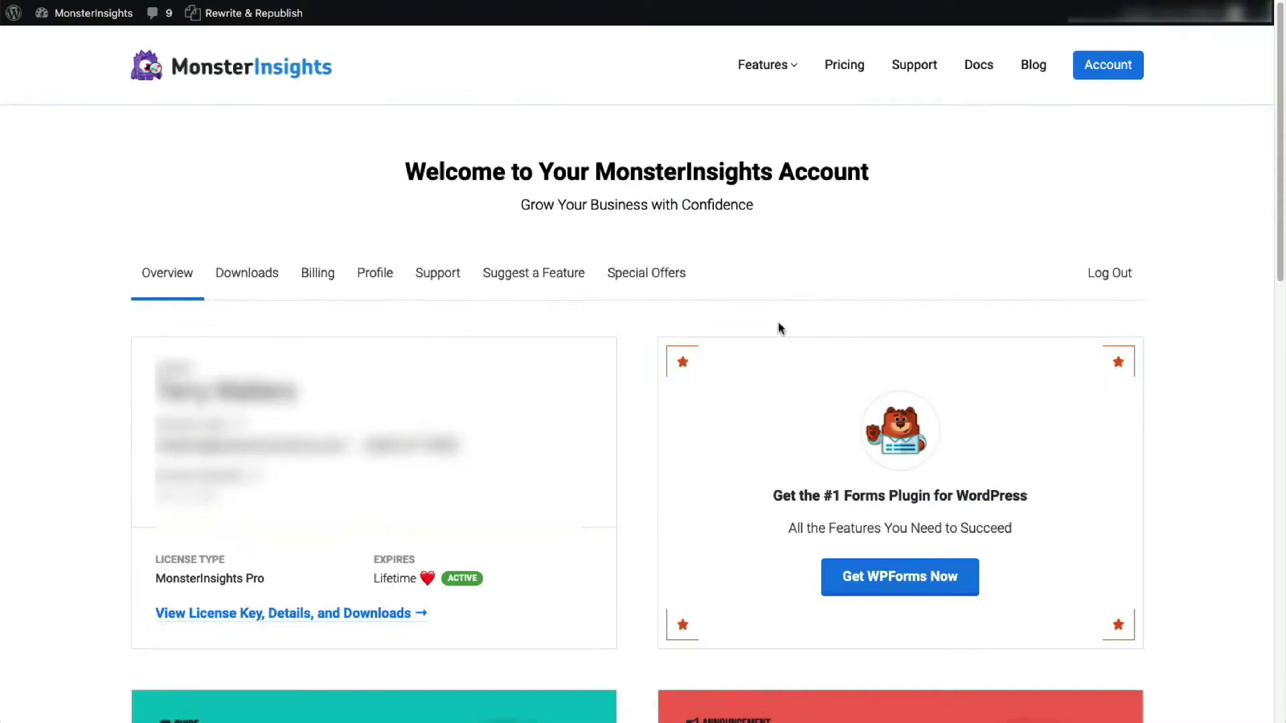
click(376, 615)
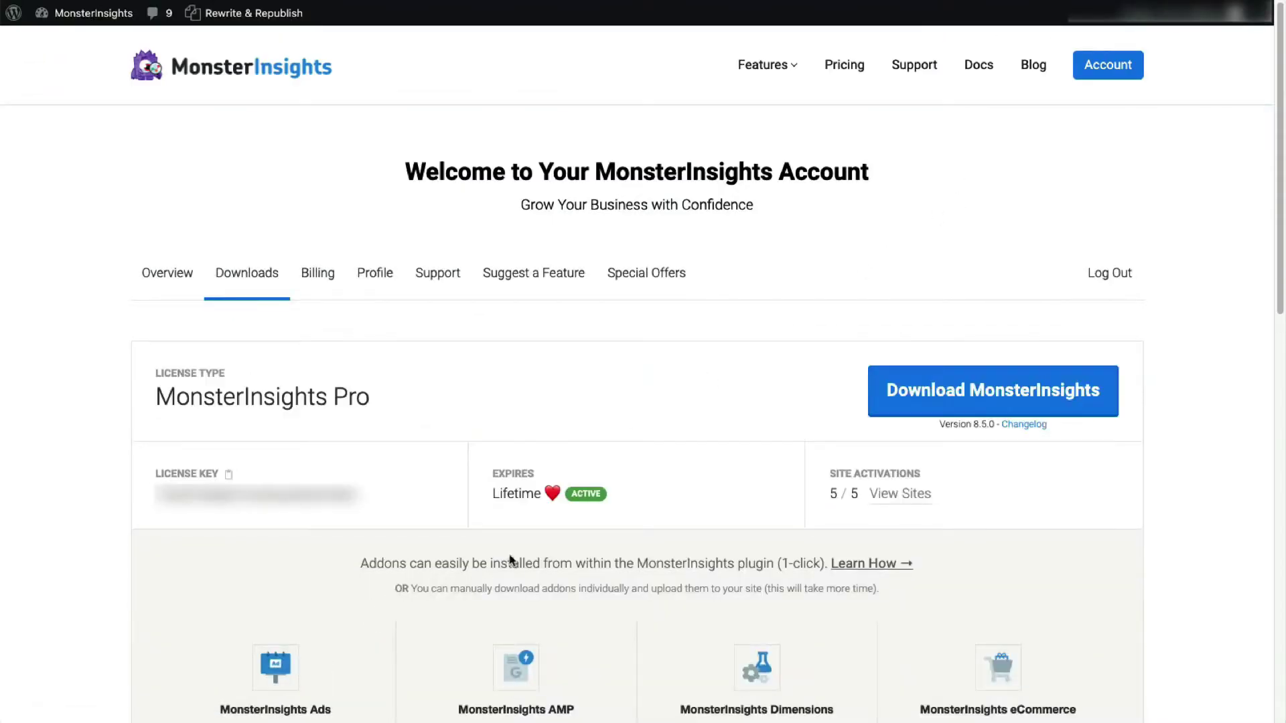
click(989, 399)
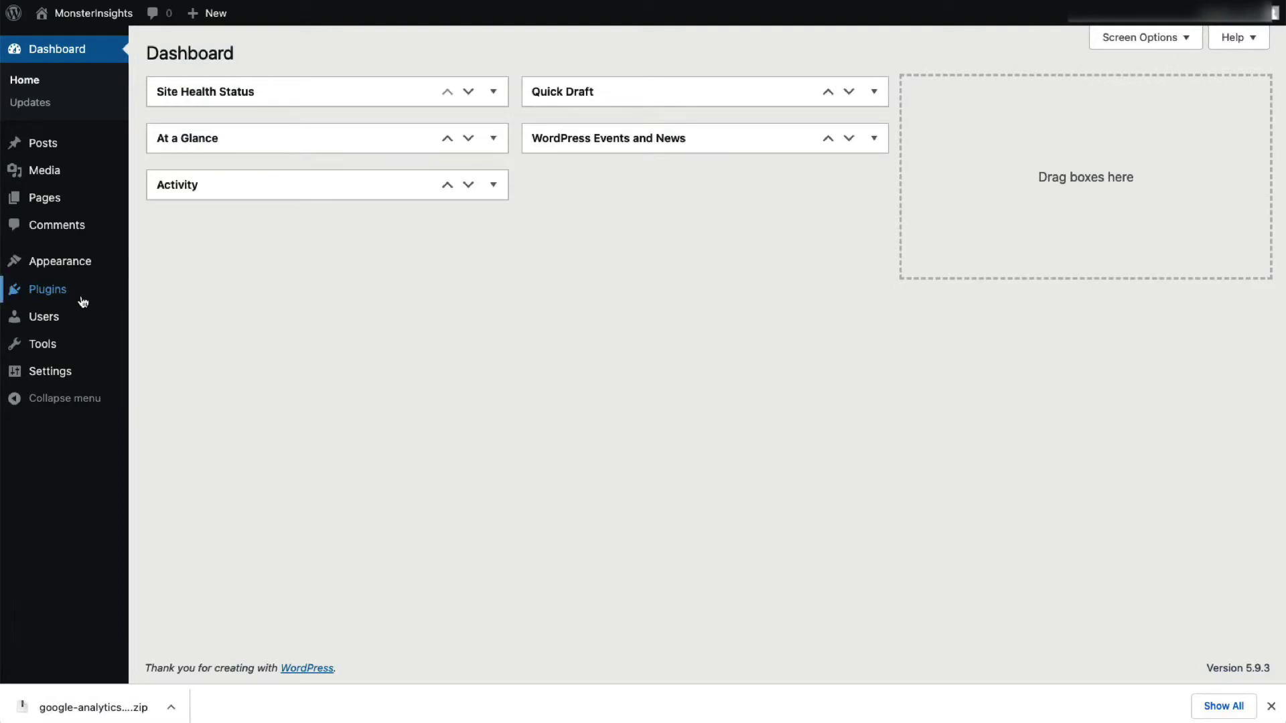
Upload google-analytics-premium-v8.5.0.zip under Plugins > Add New, then install and activate it
mouse_move(83, 298)
click(153, 324)
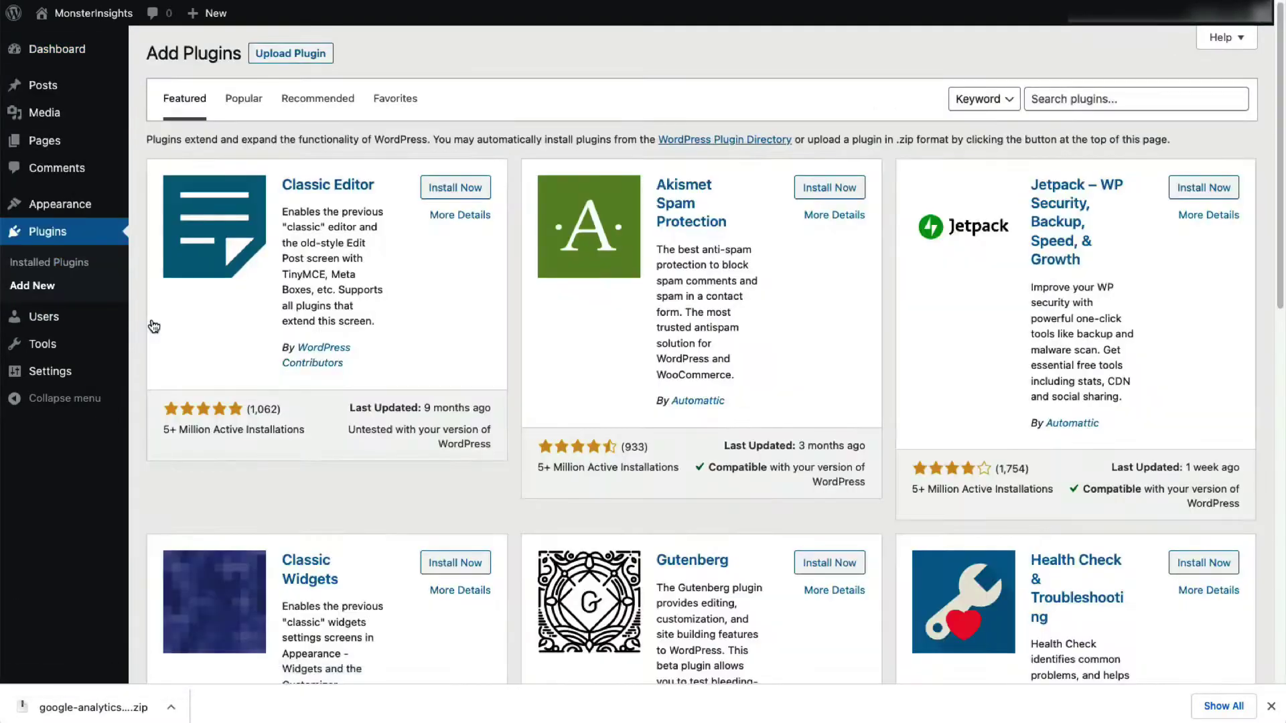
click(301, 57)
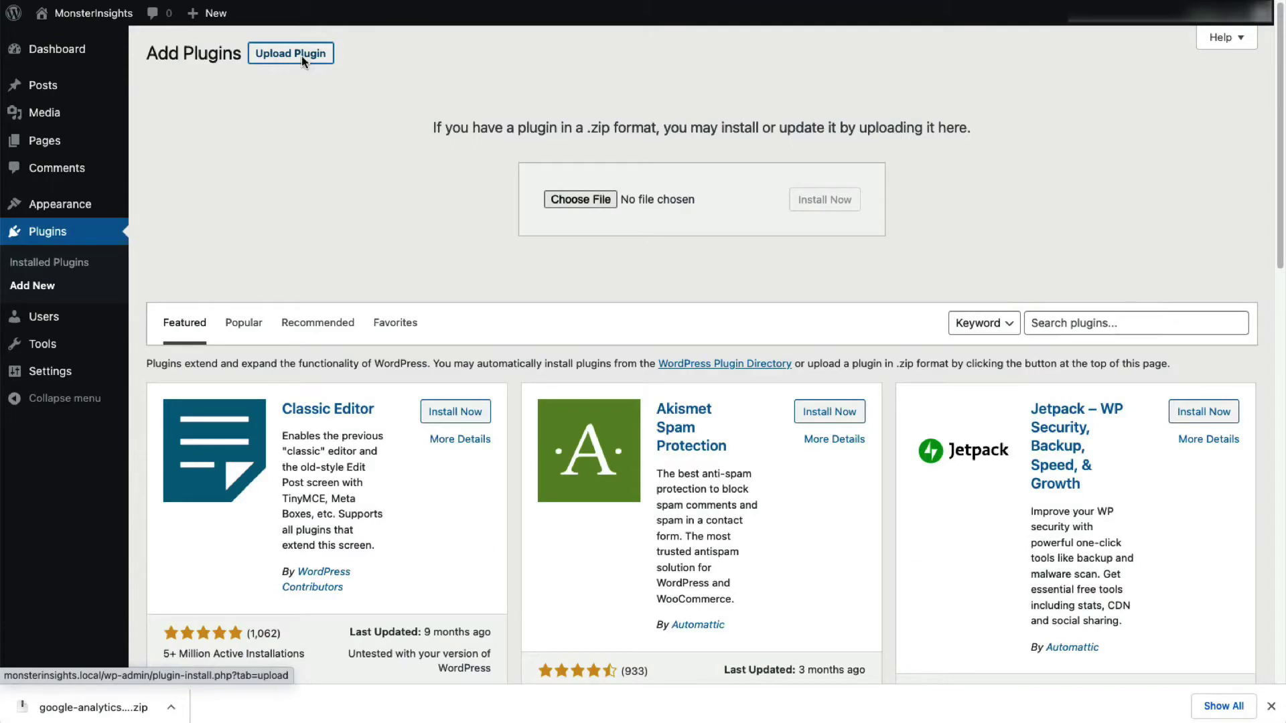
drag(86, 706, 615, 202)
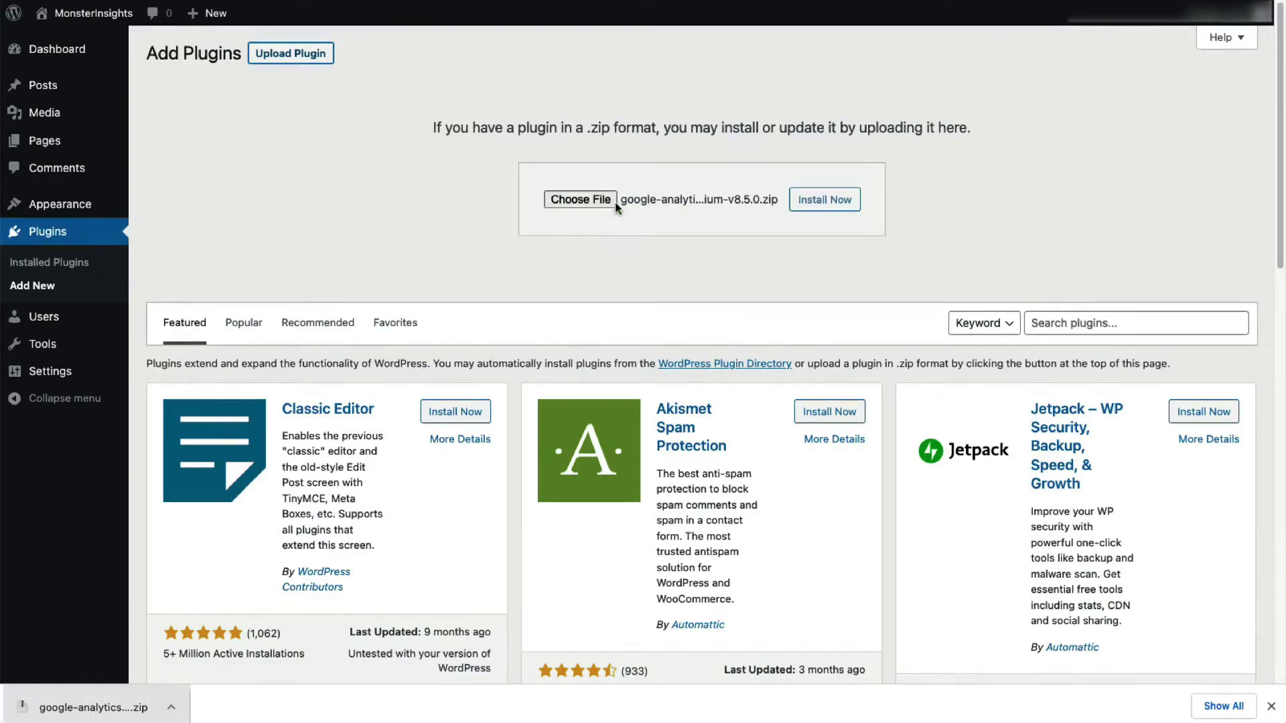
click(818, 199)
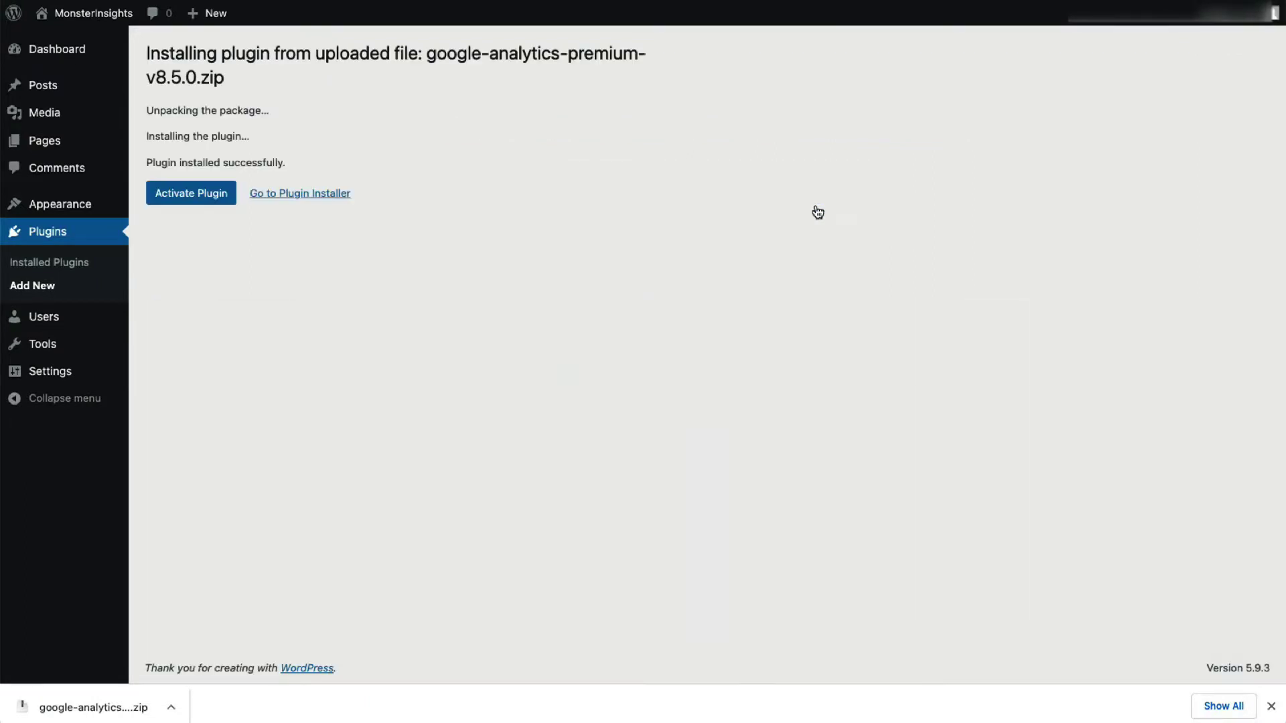
click(213, 198)
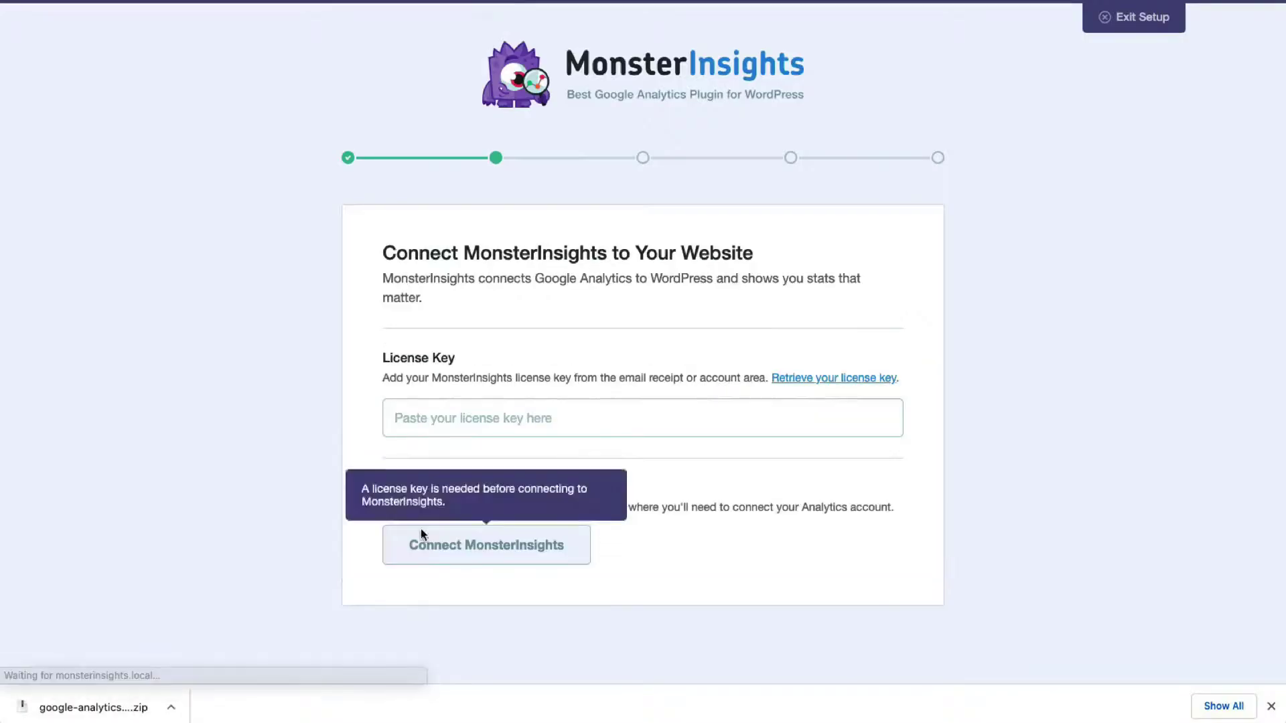
Paste the Pro licence key from the account page into the wizard's License Key field
click(488, 416)
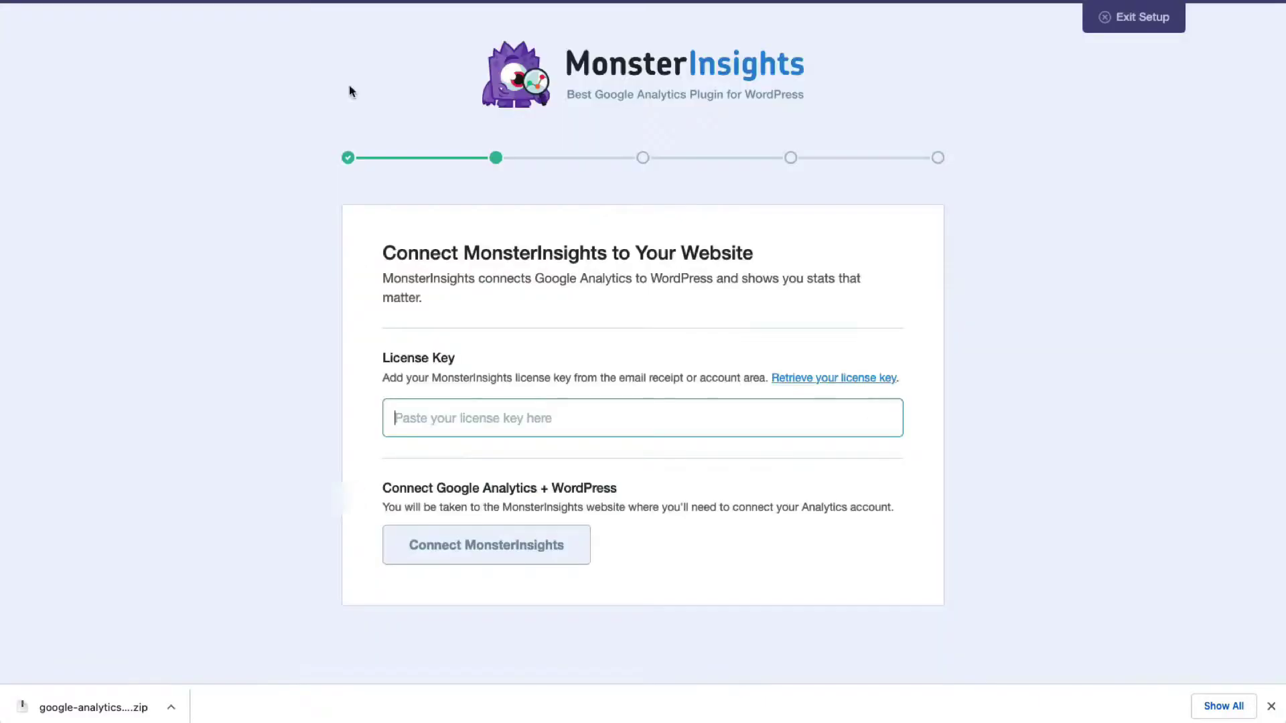
right_click(417, 408)
click(442, 525)
Connect MonsterInsights to the chosen Google account, allowing access and completing the connection
click(492, 541)
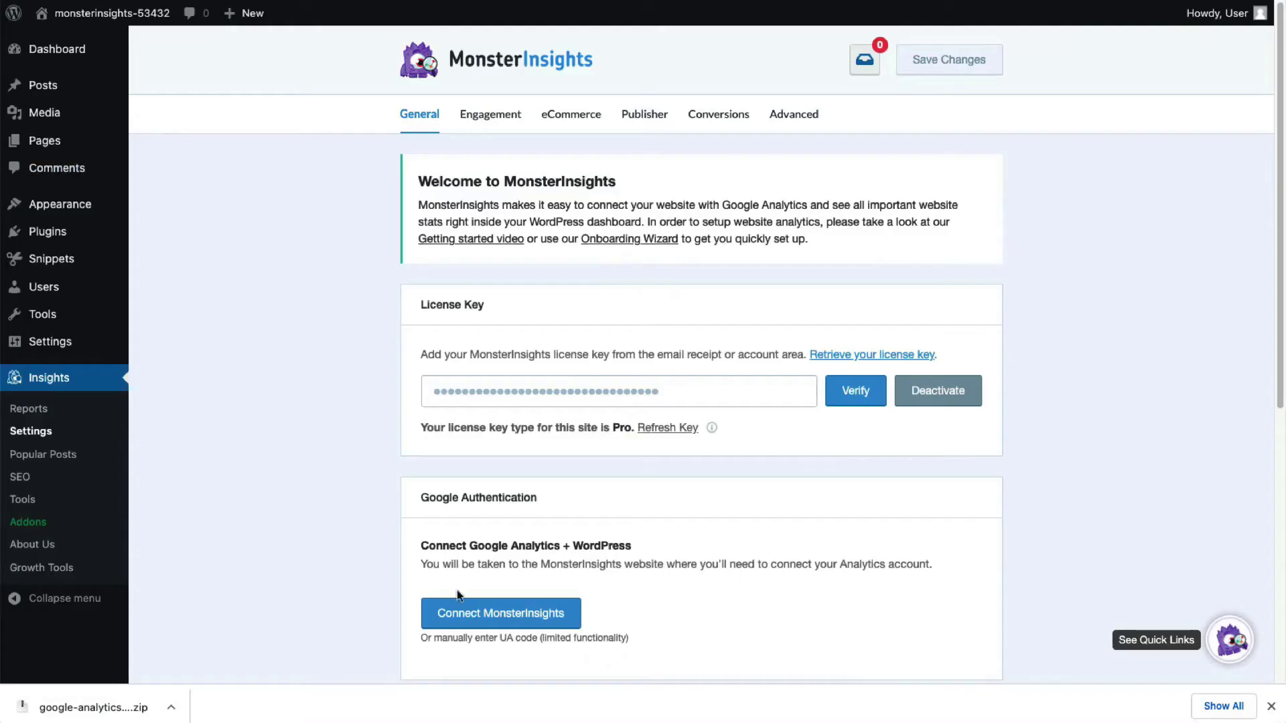
click(468, 610)
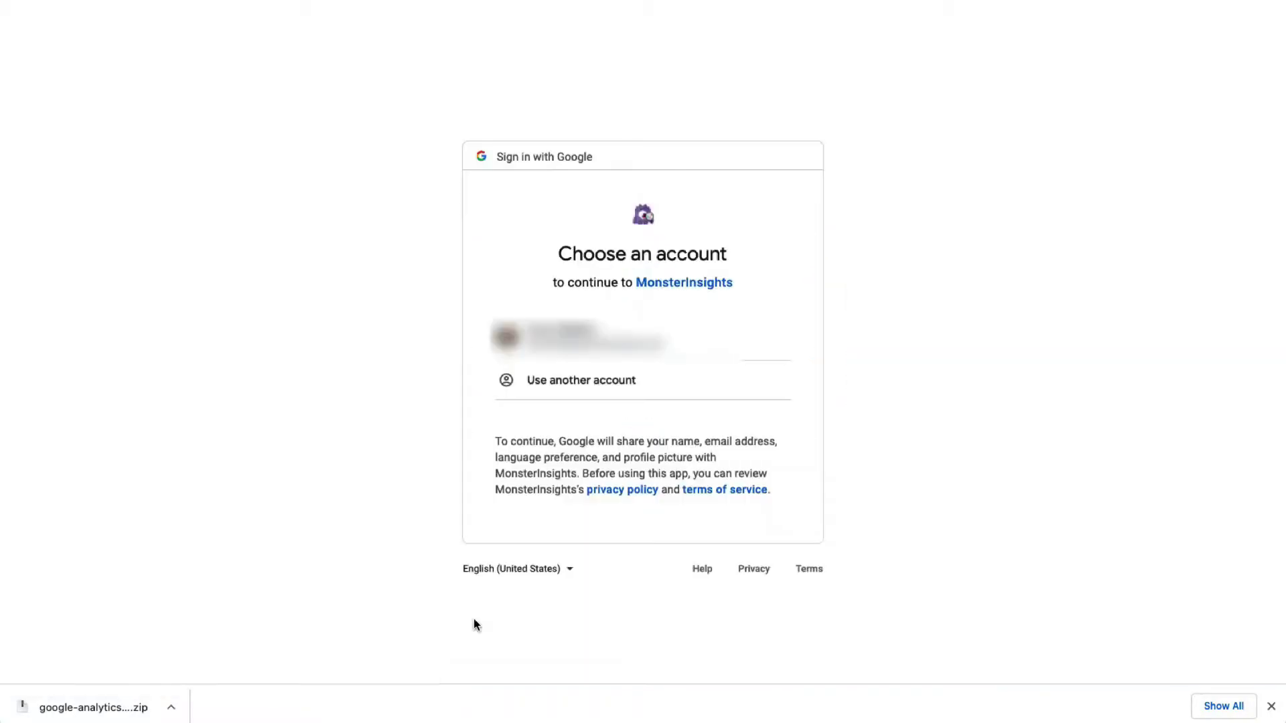
click(559, 336)
scroll(849, 362, down, 1)
click(709, 669)
click(522, 389)
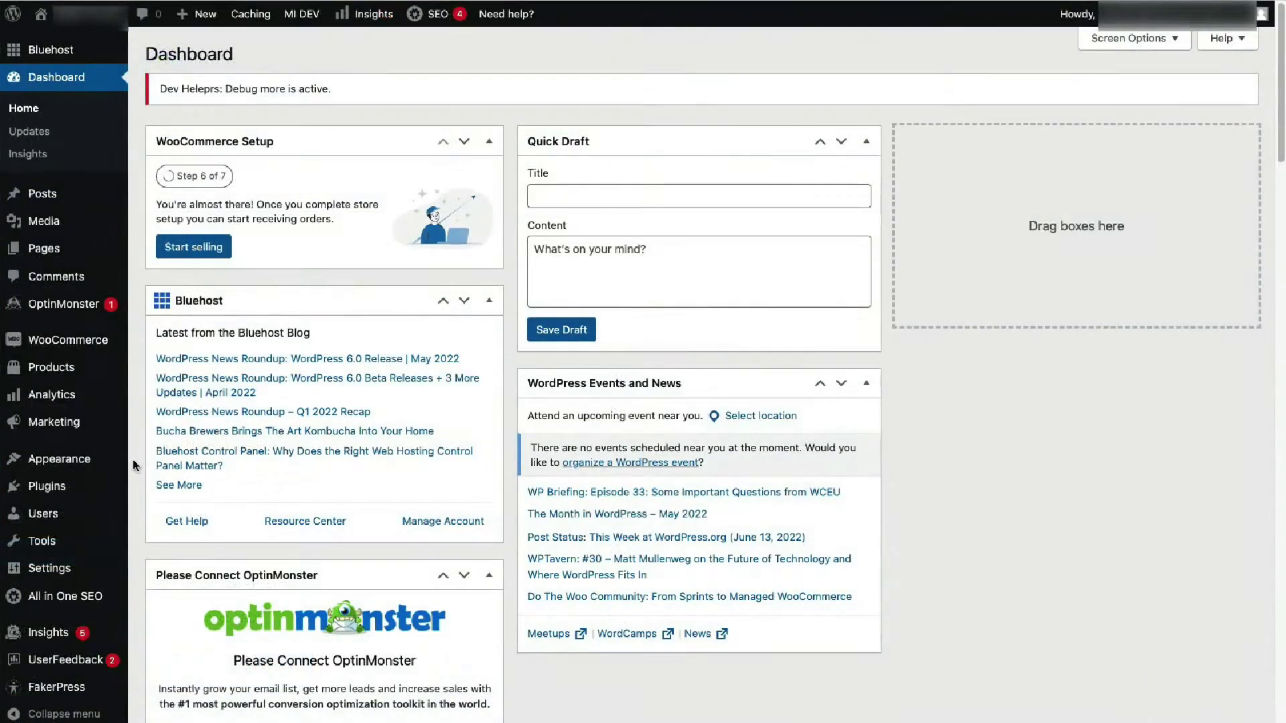
Open Insights > Reports and switch to the Forms report
mouse_move(49, 632)
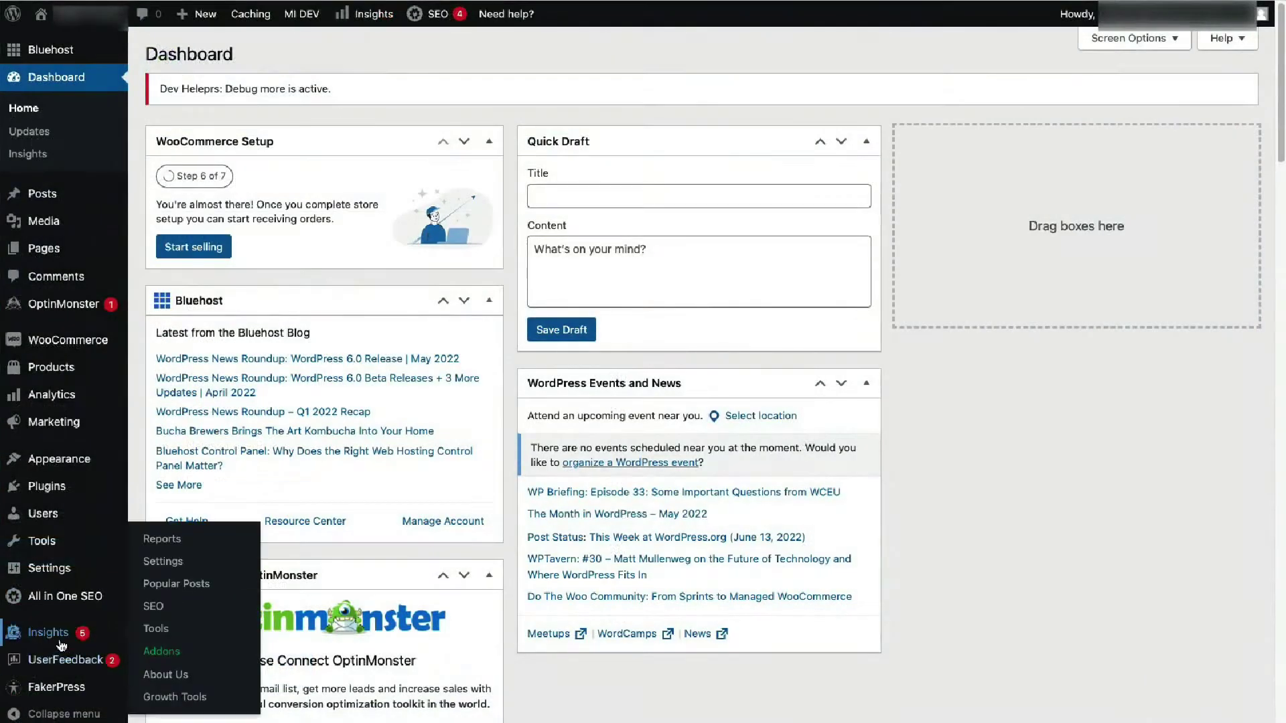
click(173, 544)
click(562, 124)
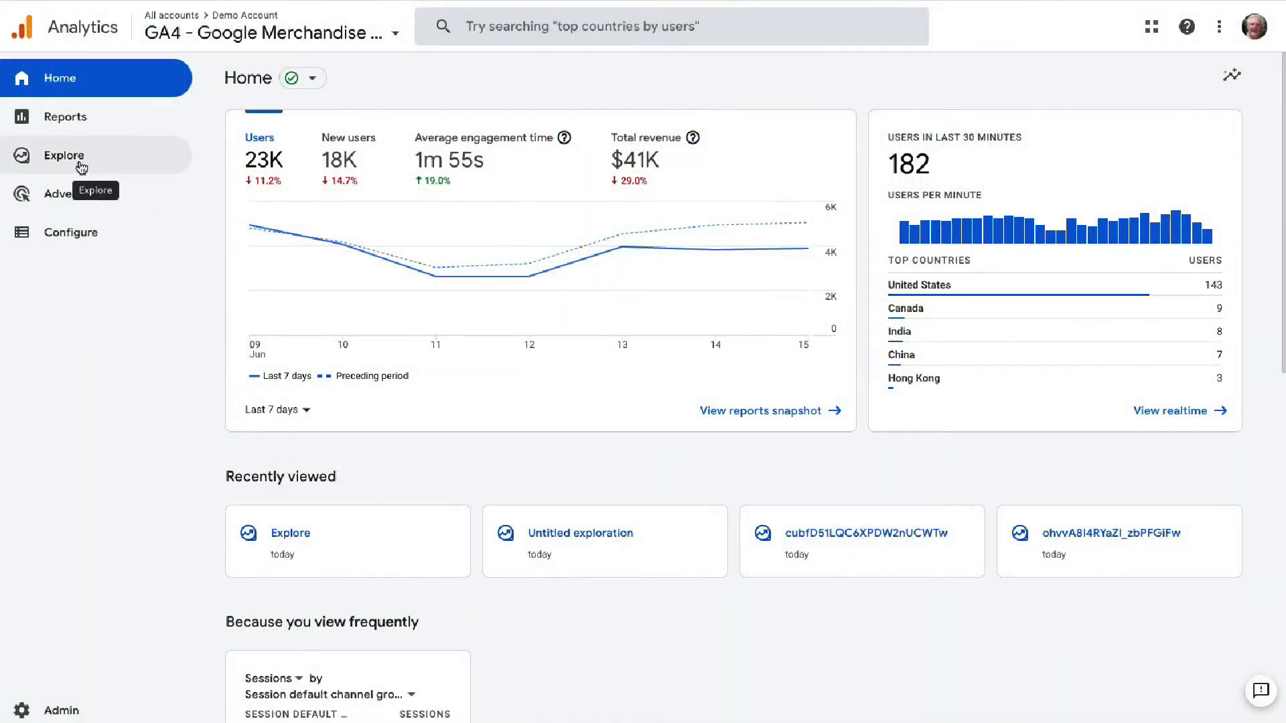
Start a blank exploration and import the Event name, Form Id and Session source/medium dimensions
click(77, 164)
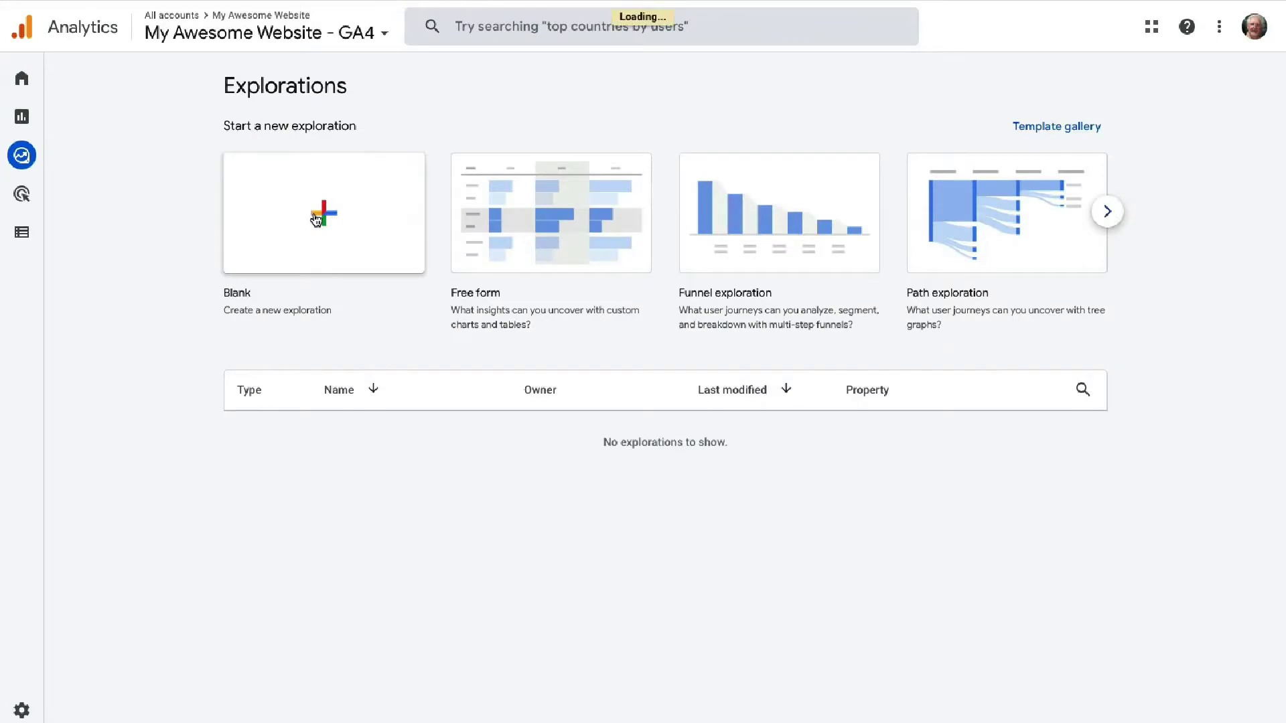
click(312, 219)
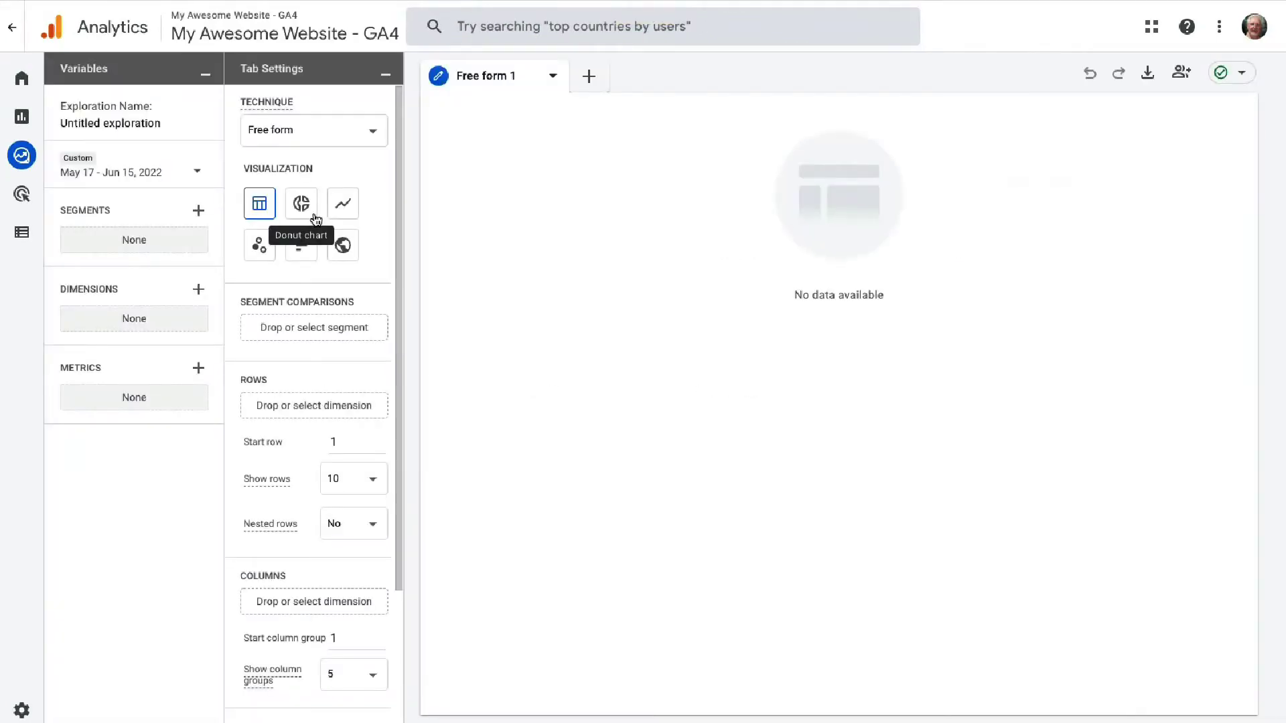
click(199, 288)
click(567, 32)
text(event name)
click(233, 179)
triple_click(617, 28)
key(BackSpace)
text(form id)
click(234, 180)
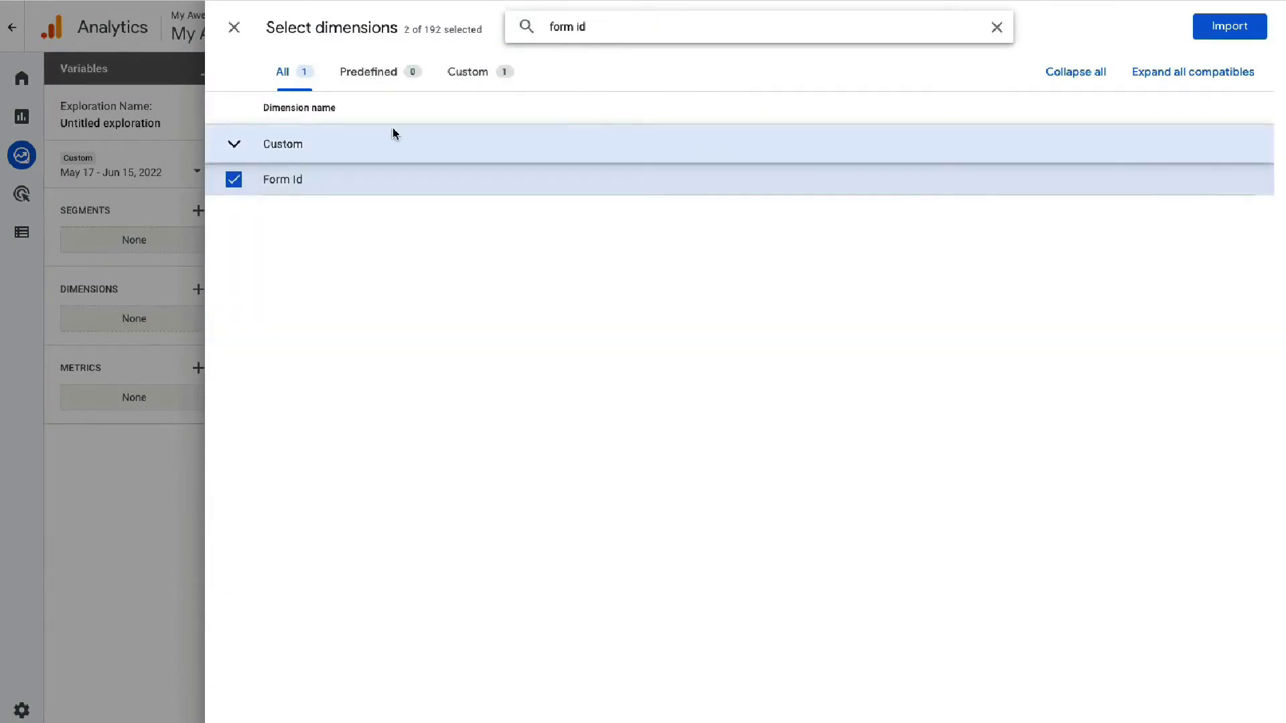
click(517, 27)
key(BackSpace)
key(BackSpace)
key(BackSpace)
key(BackSpace)
key(BackSpace)
key(BackSpace)
key(BackSpace)
text(session source)
click(230, 213)
click(1212, 27)
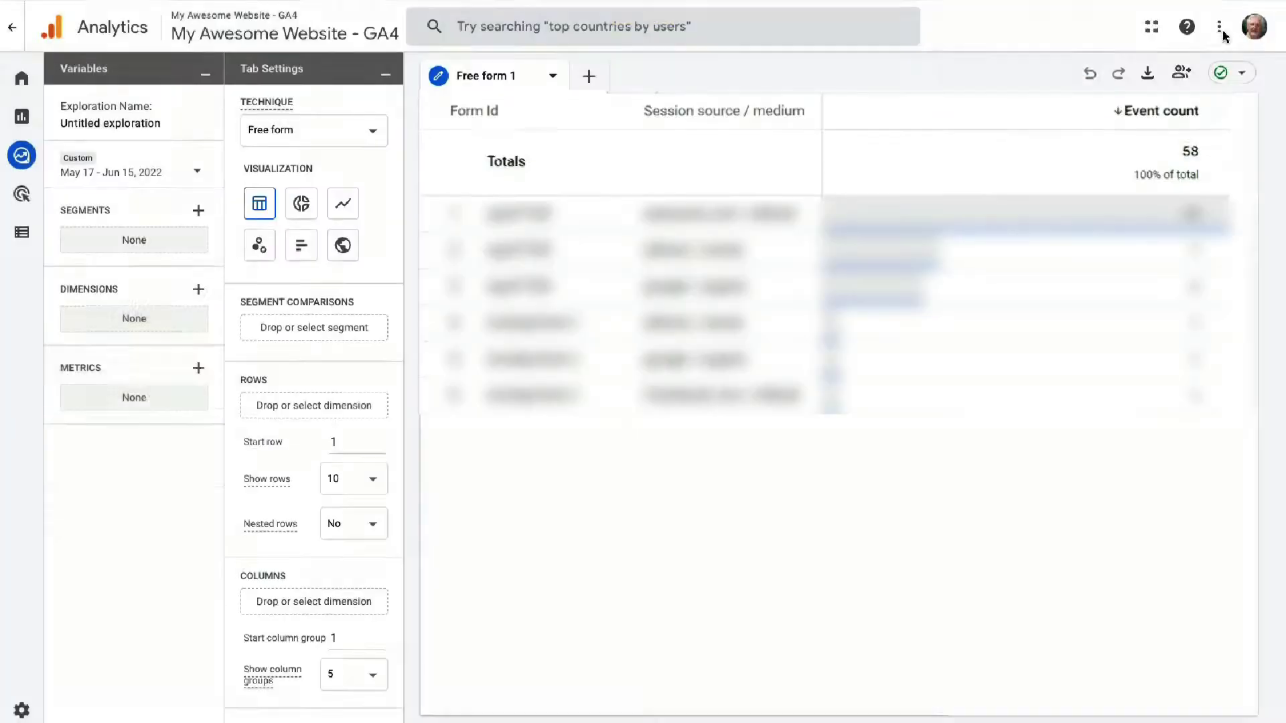
Import the Event count metric into the exploration
click(197, 430)
text(event count)
click(233, 178)
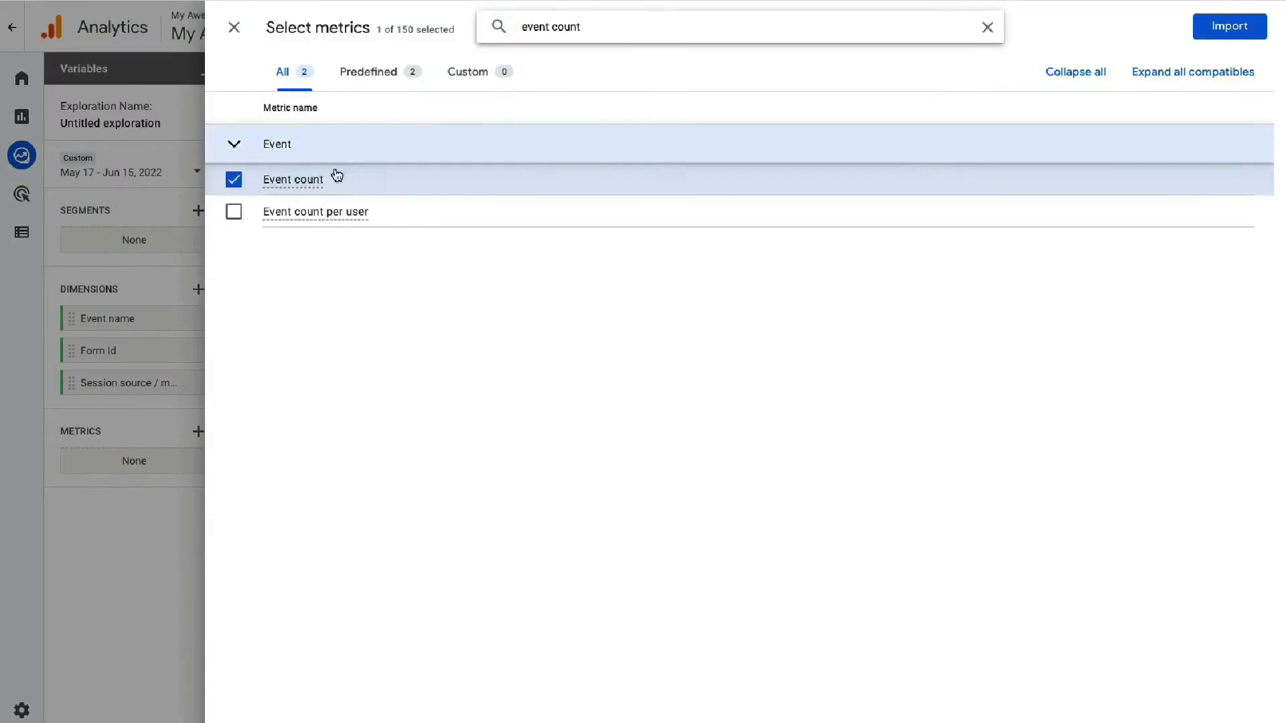
click(1229, 26)
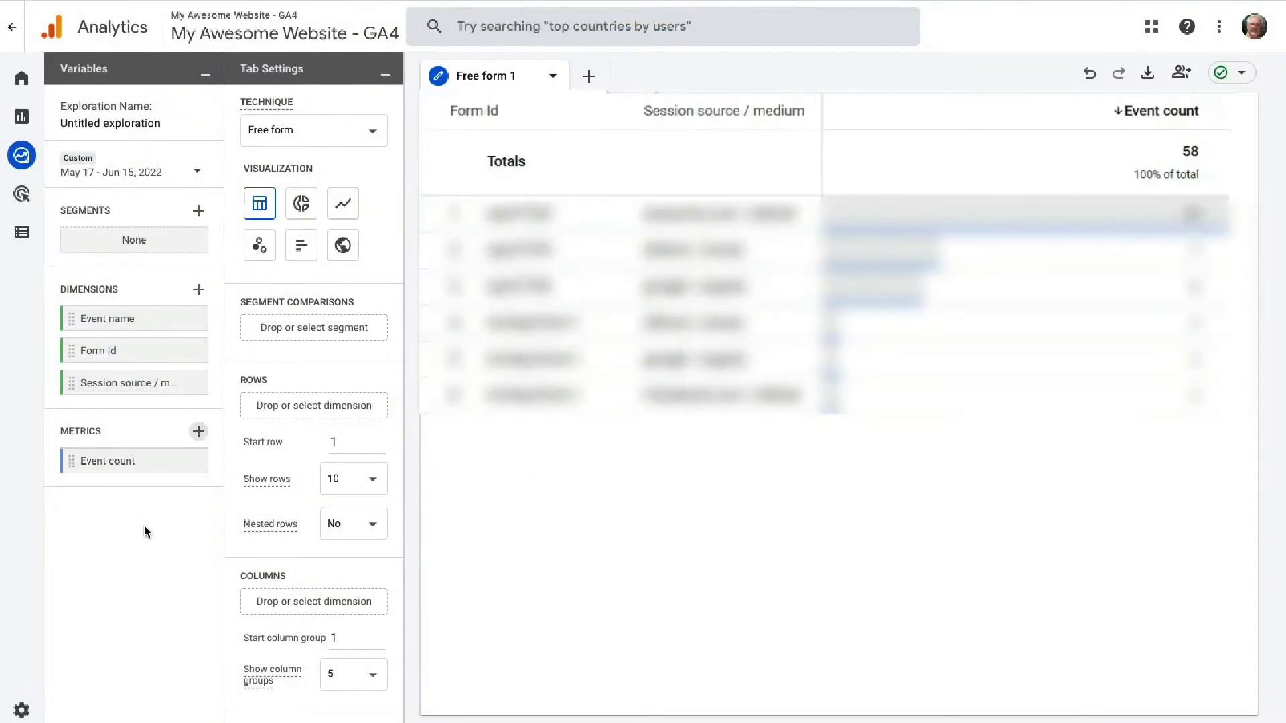
Rename the exploration to 'Form Conversions By Source'
click(159, 123)
key(ctrl+a)
key(BackSpace)
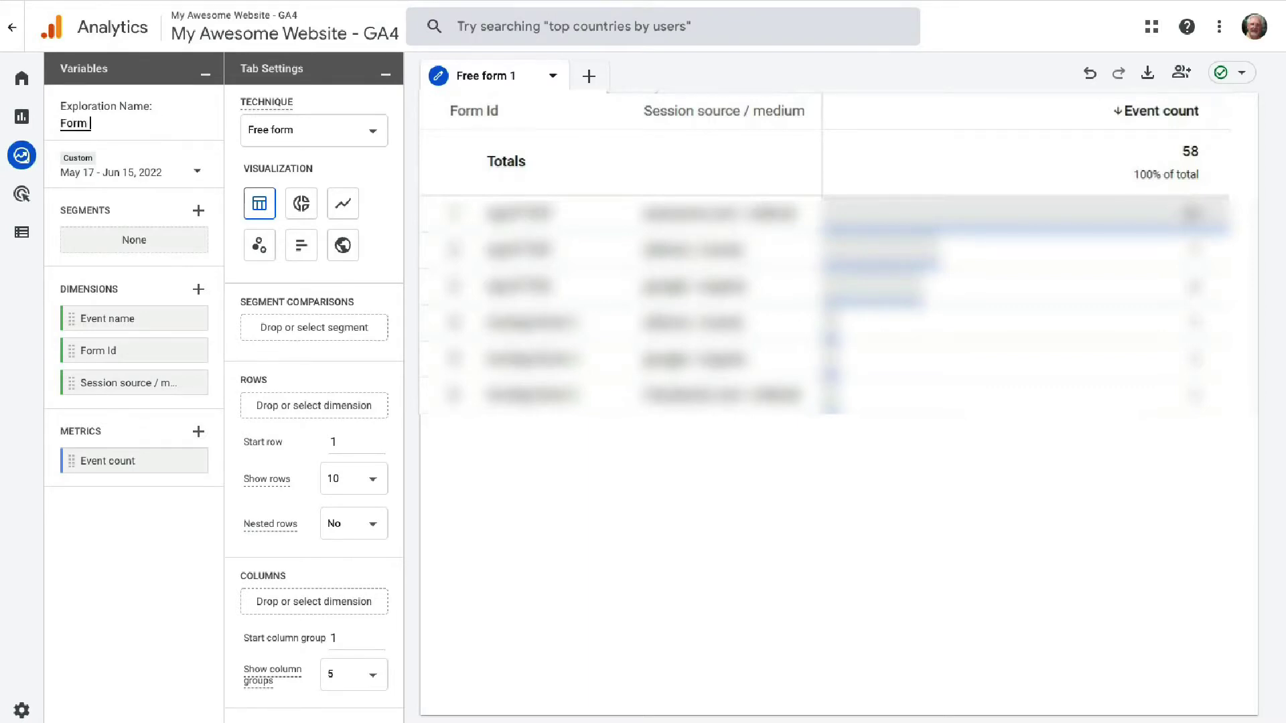
text(Form Conversions By Sour)
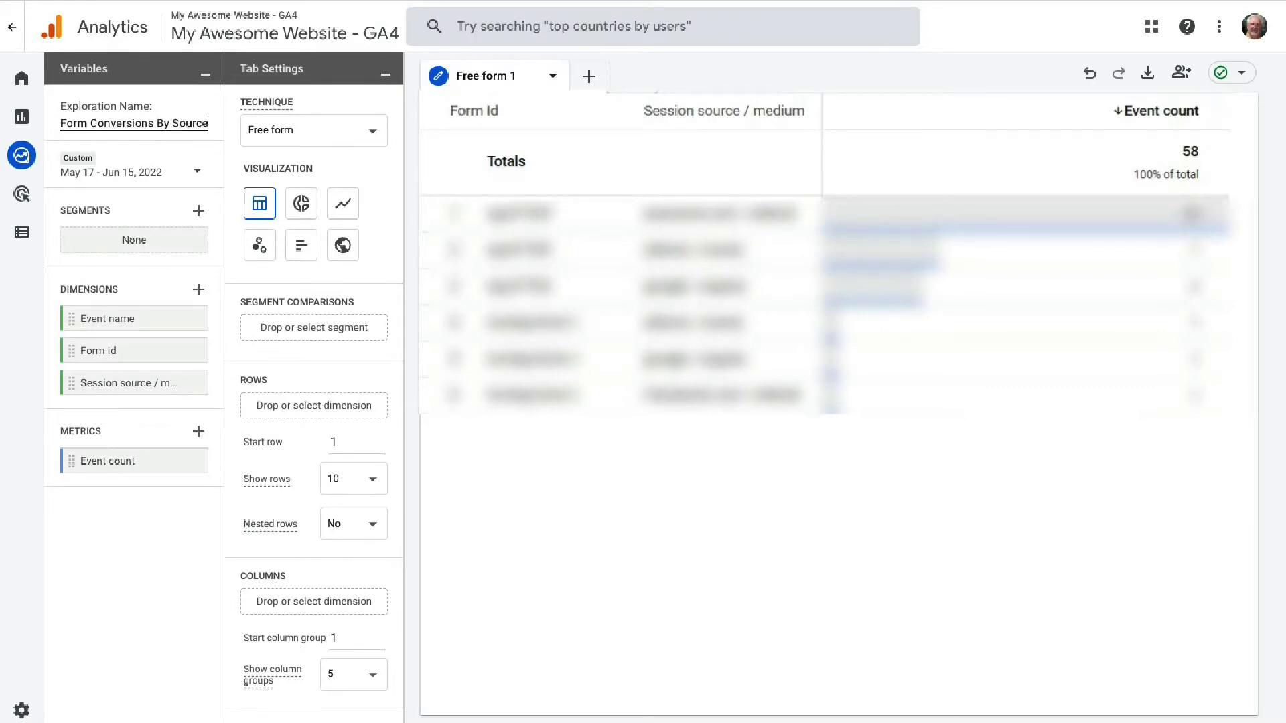
text(ce)
click(160, 520)
Use Form Id and Session source/medium as rows and Event count as values
drag(89, 351, 263, 406)
drag(73, 382, 270, 444)
drag(396, 340, 402, 519)
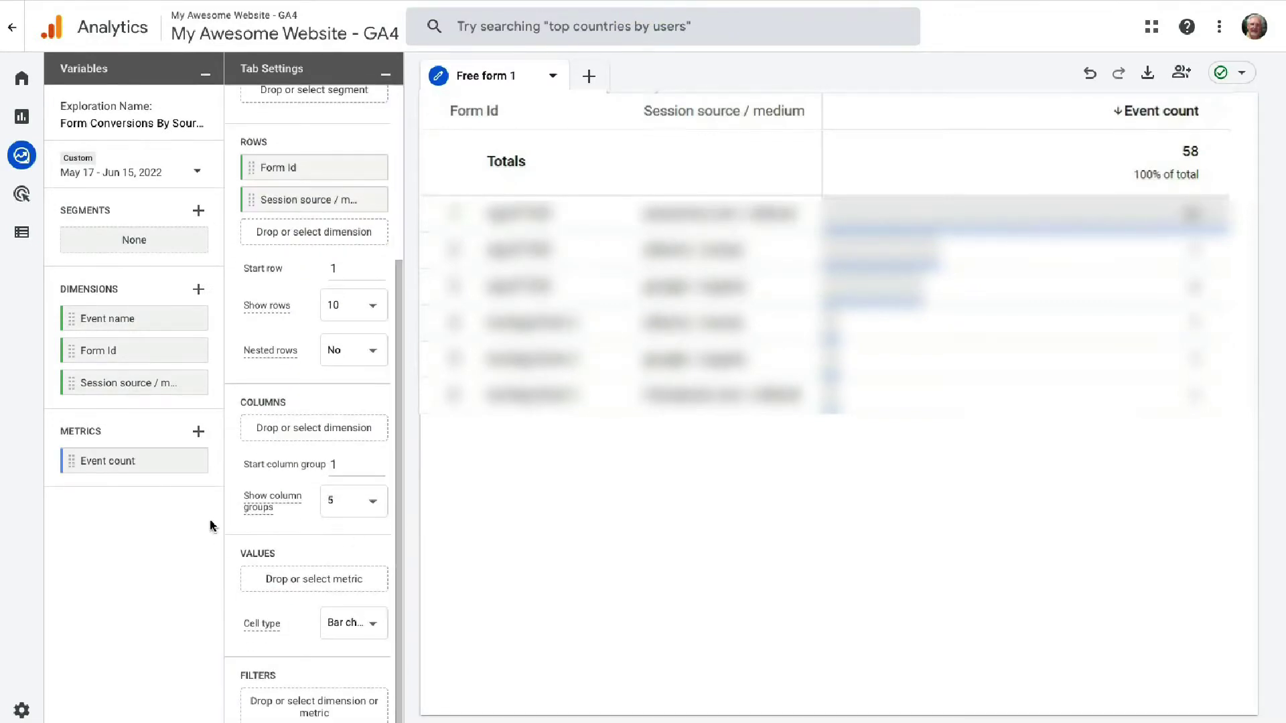
drag(76, 463, 273, 576)
scroll(400, 447, down, 1)
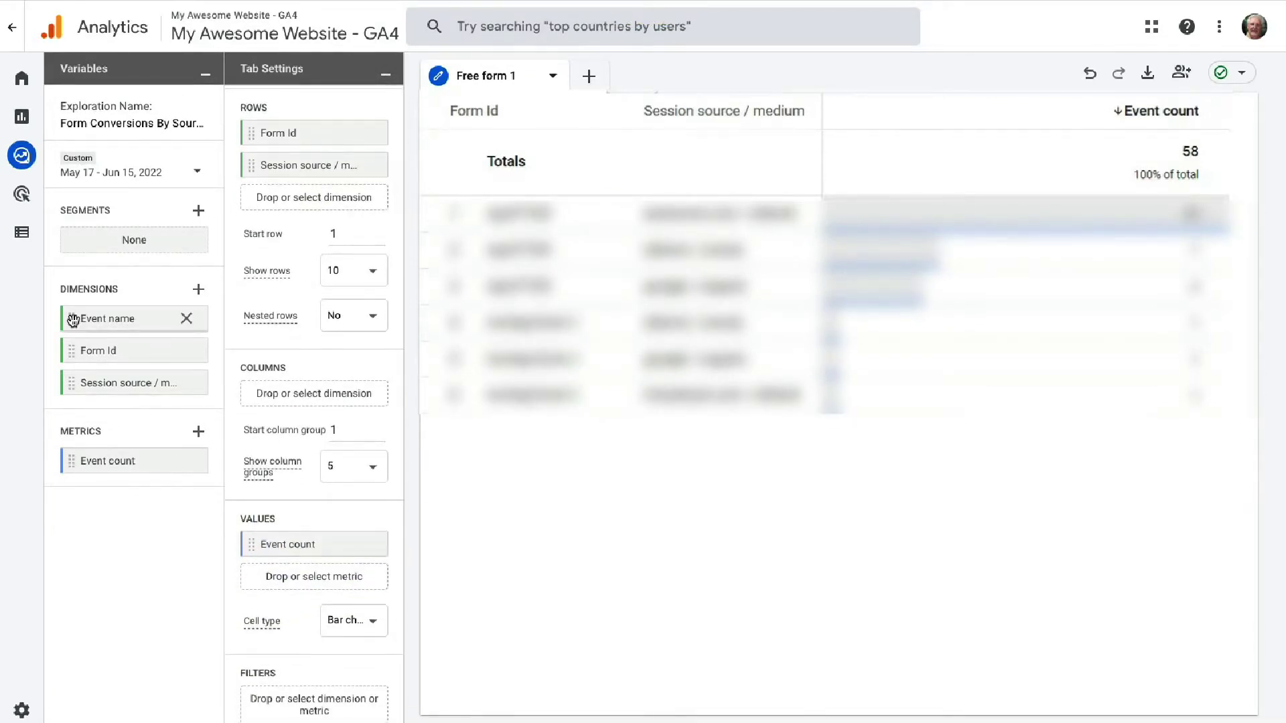
Filter the table to Event name exactly matching generate_lead and apply it
drag(72, 318, 264, 702)
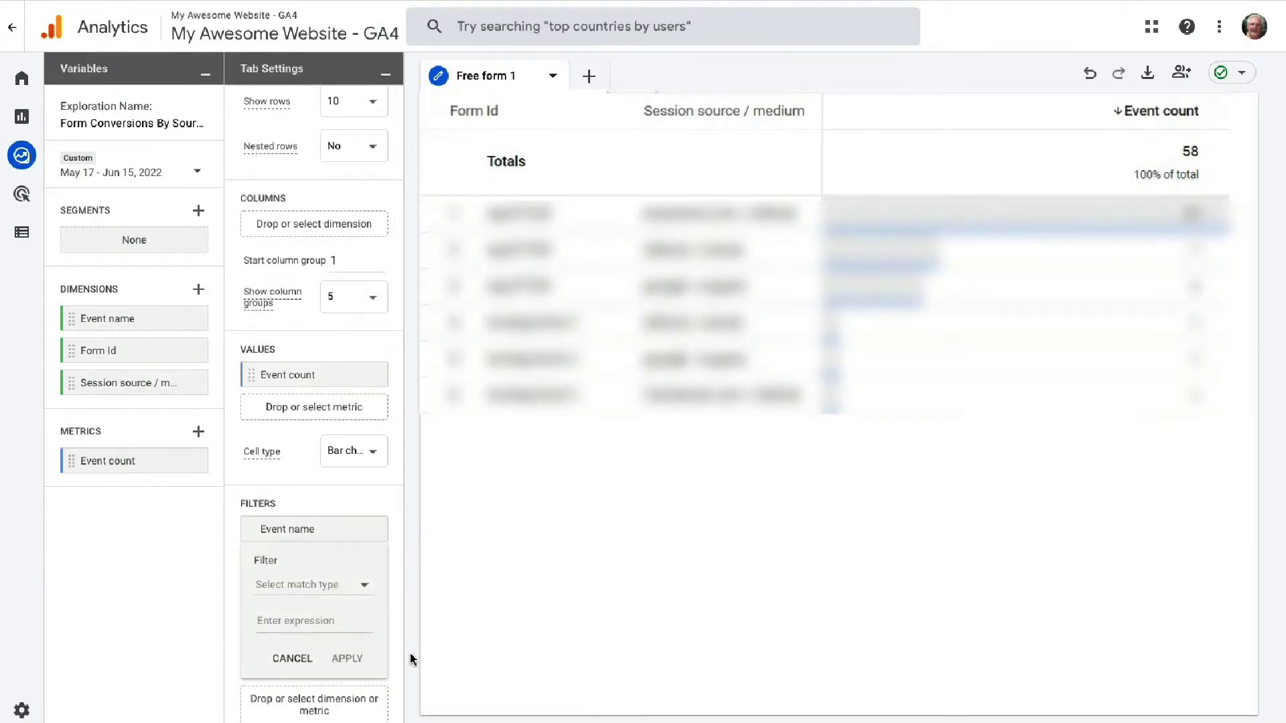
click(358, 585)
click(326, 549)
click(312, 619)
text(generate)
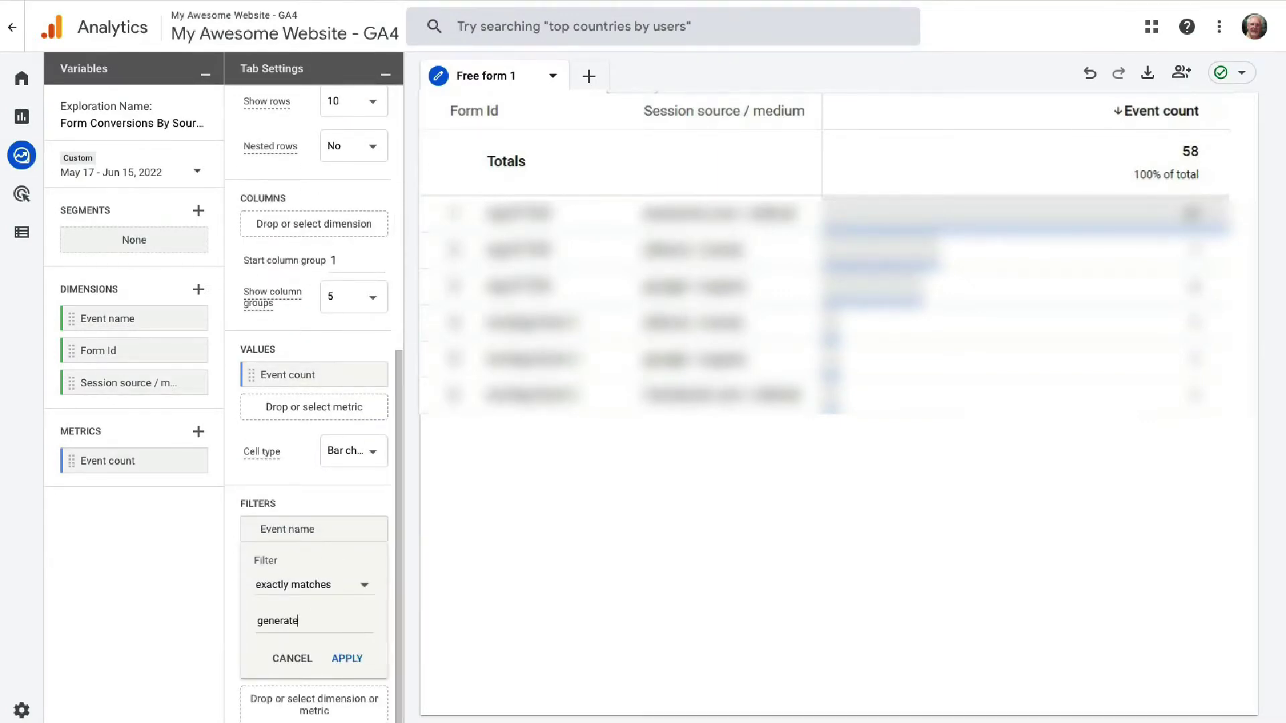
text(_lead)
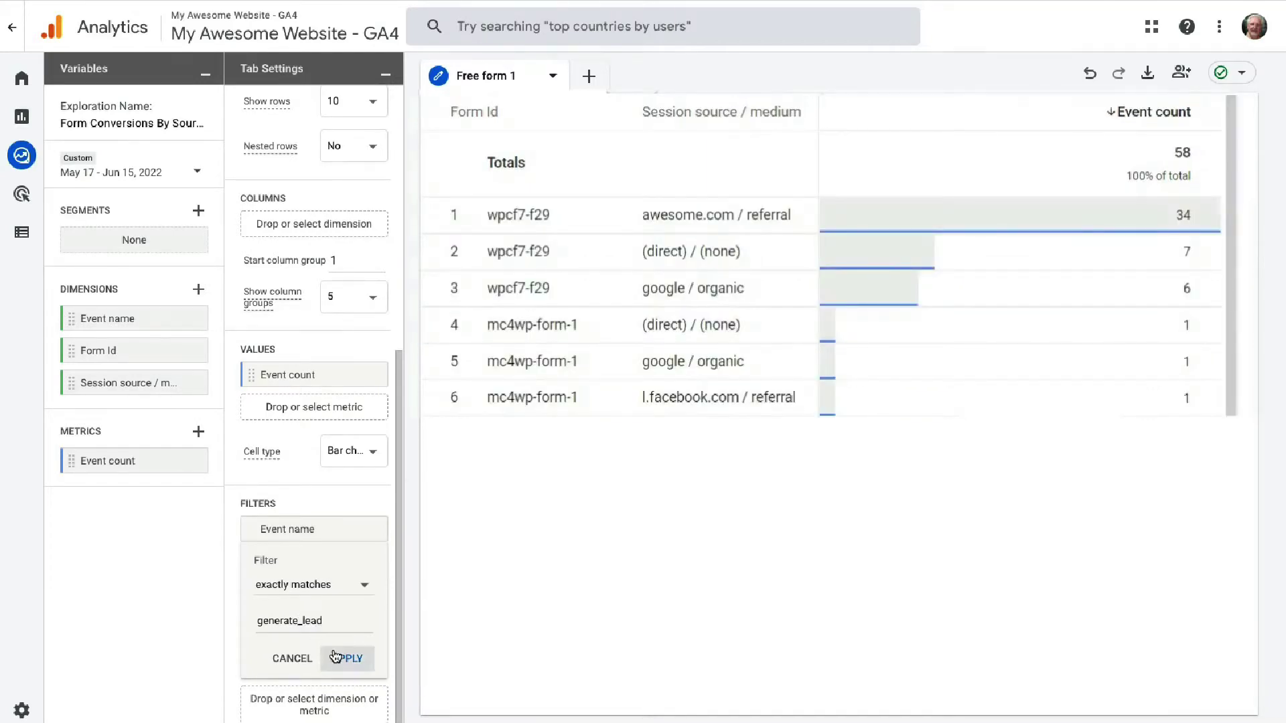
click(337, 659)
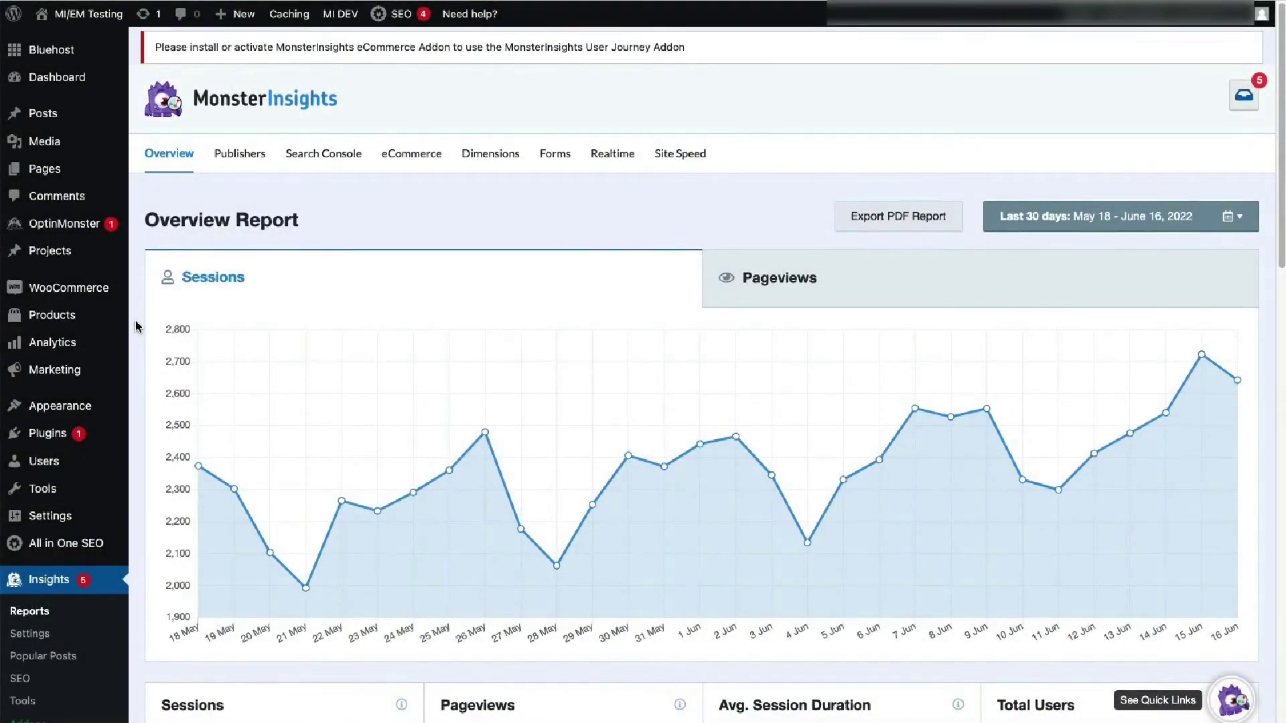
Activate the eCommerce addon card on the Insights > Addons page
scroll(26, 536, down, 3)
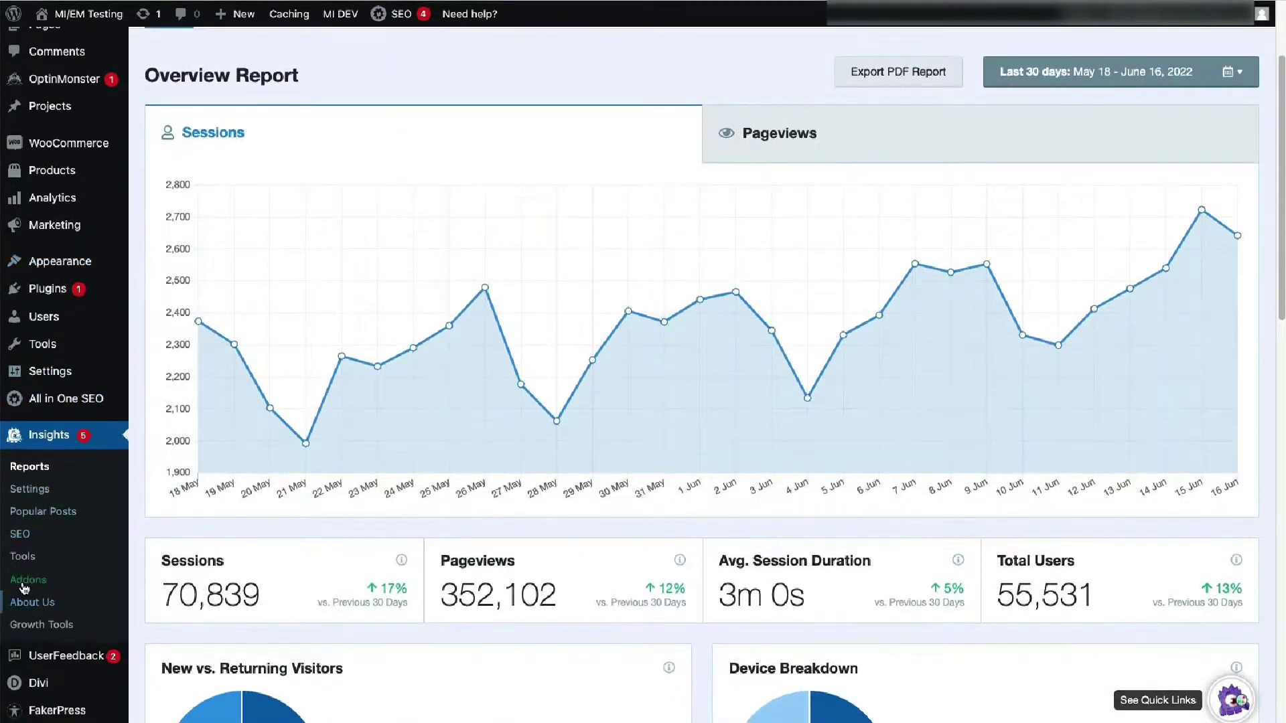
click(25, 580)
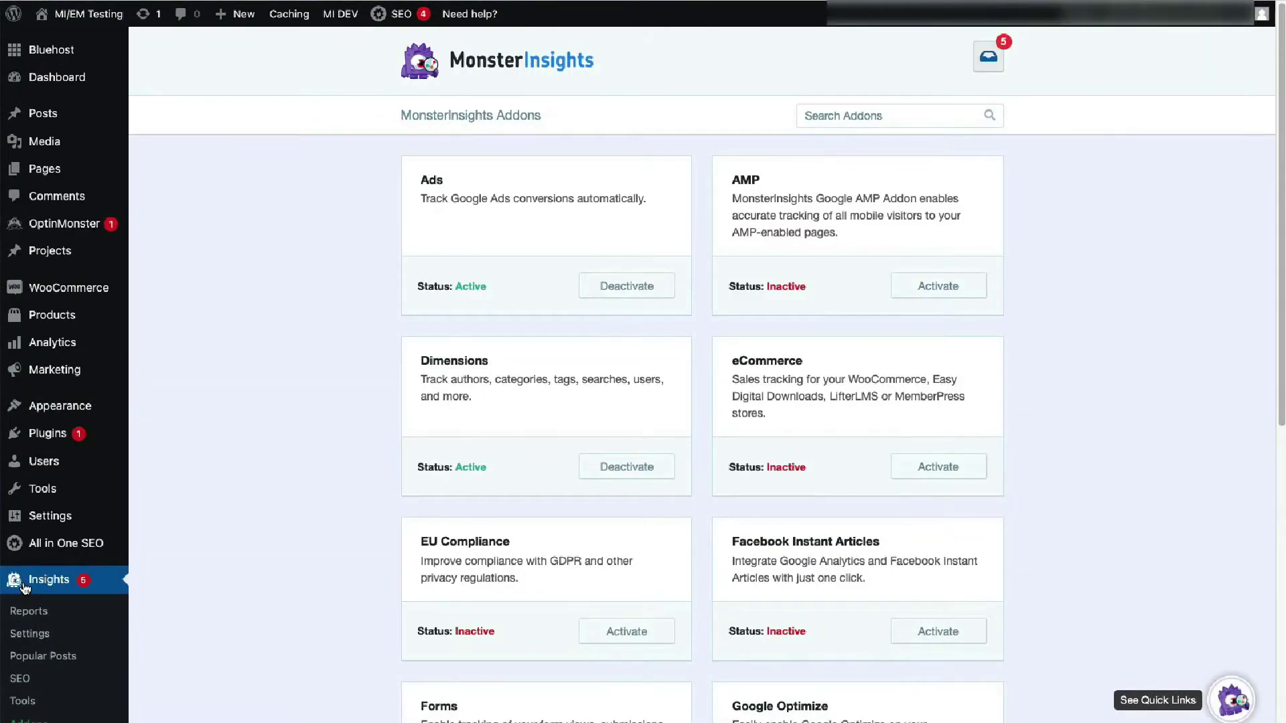
click(908, 473)
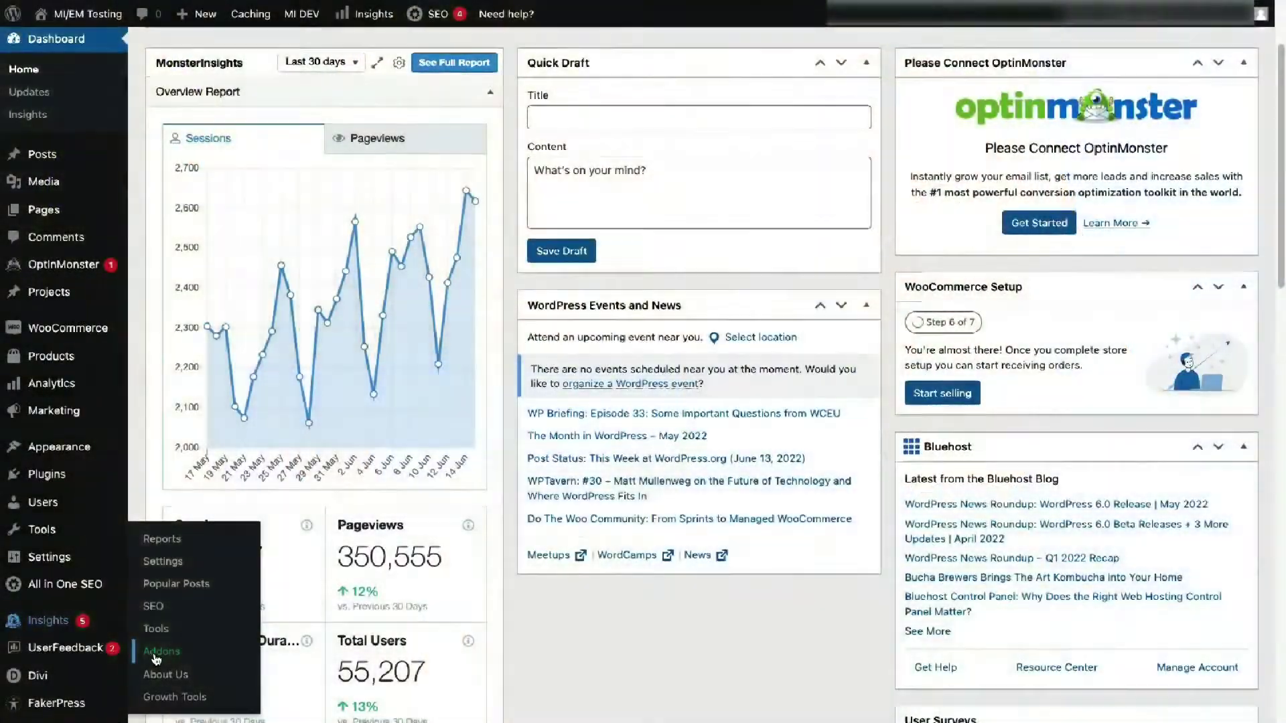
click(155, 655)
click(926, 465)
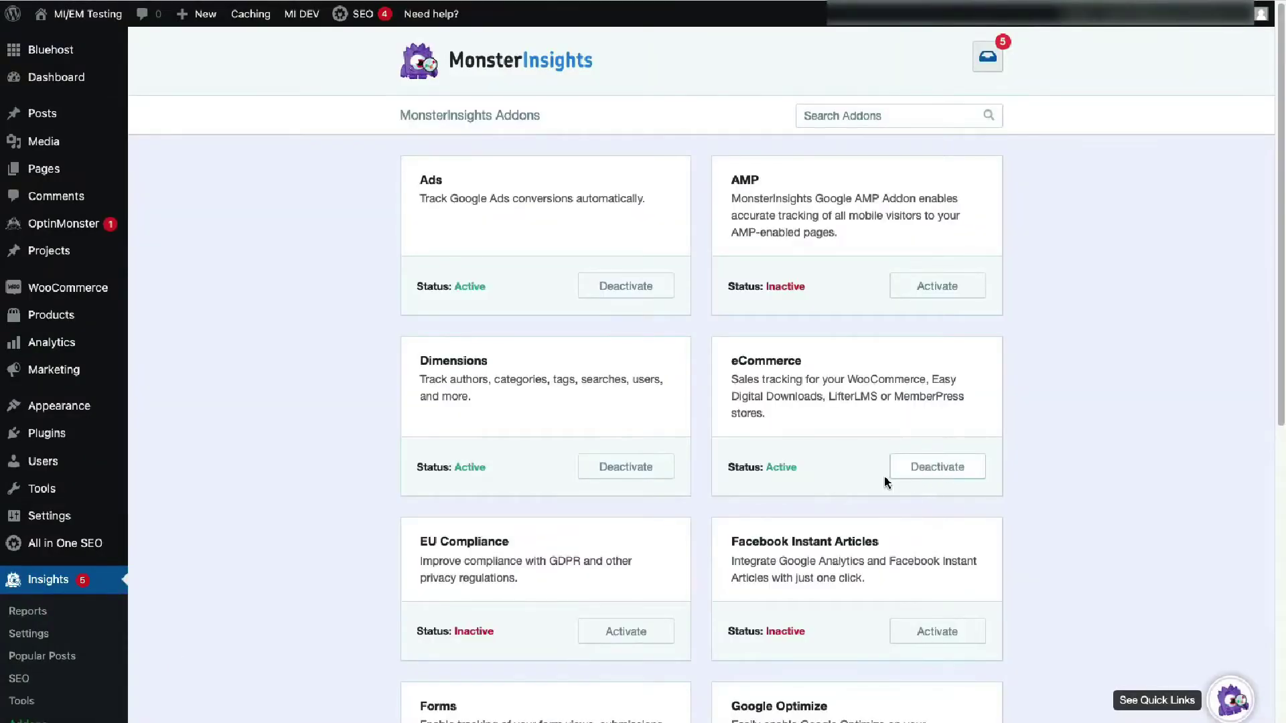
Open the eCommerce report and scroll through Top Products and Top Conversion Sources
click(46, 613)
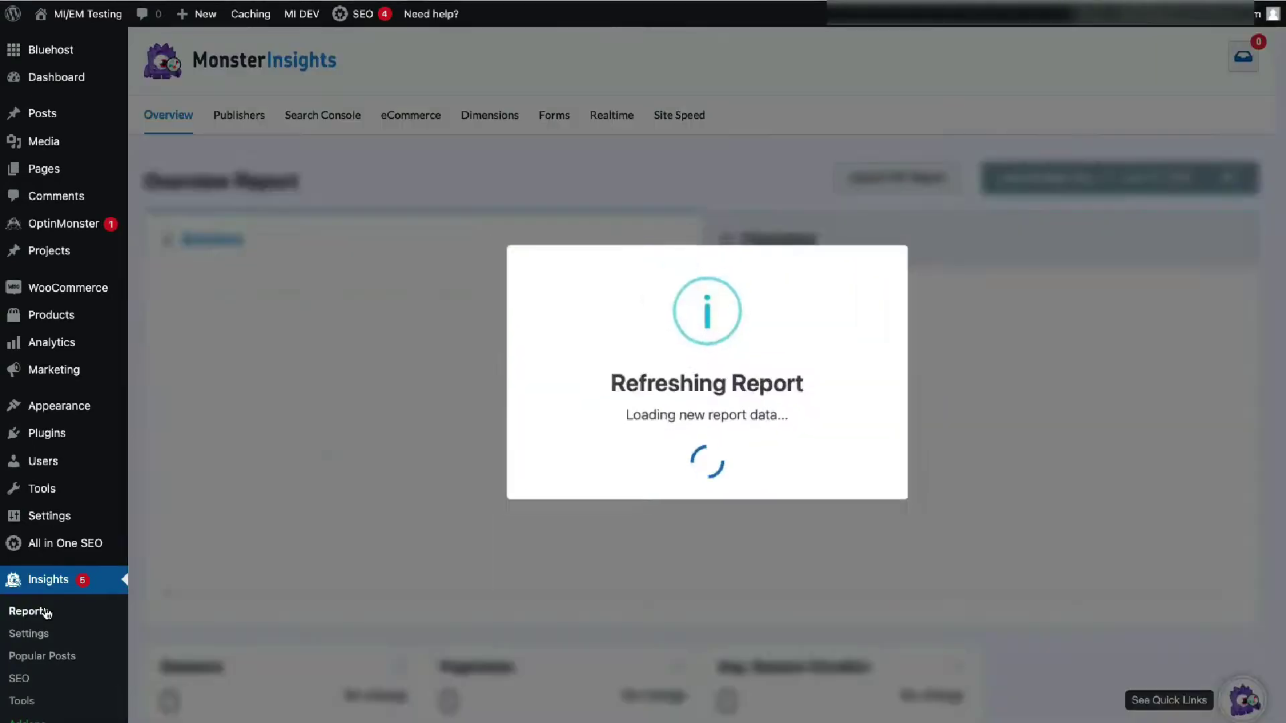
click(398, 131)
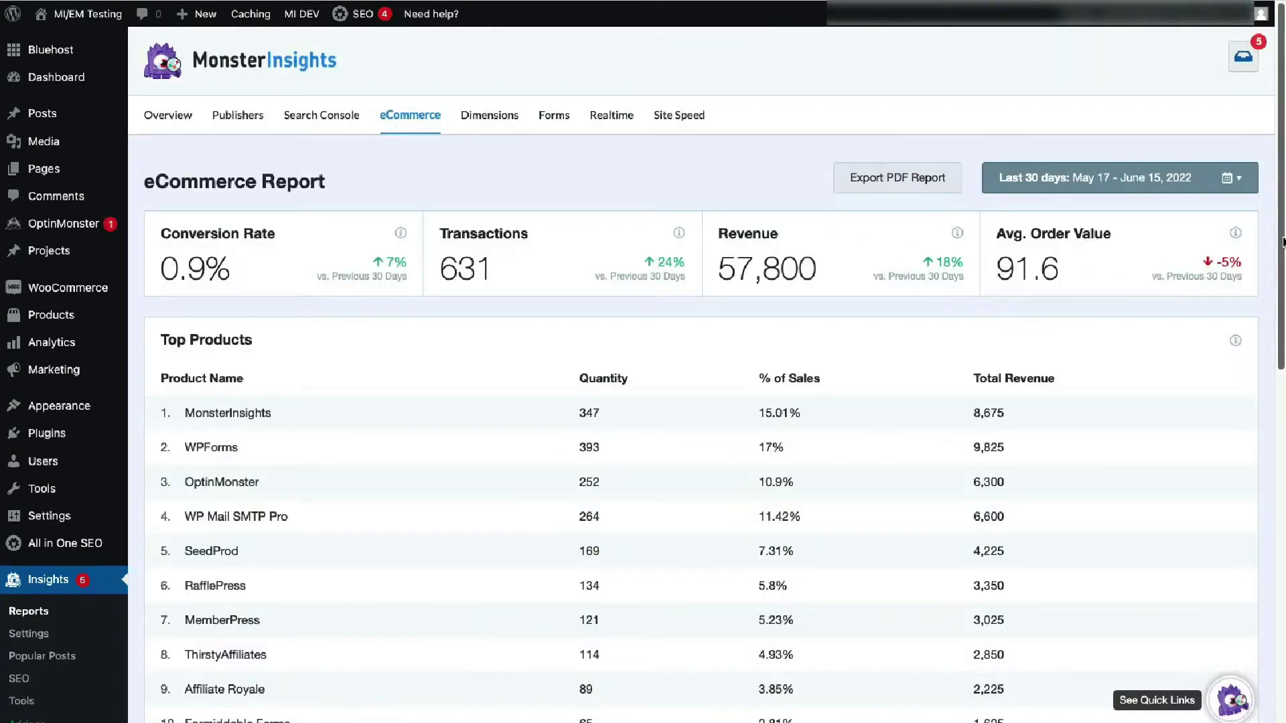
drag(1282, 243, 1283, 294)
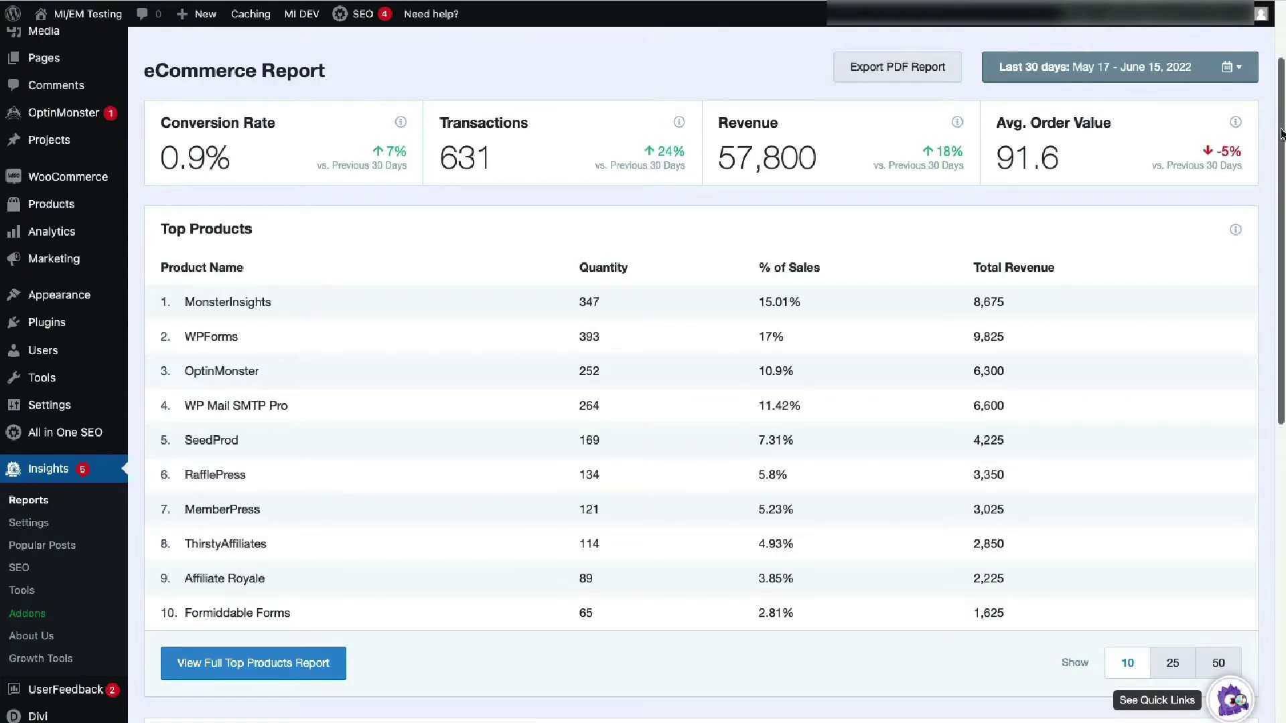
scroll(1265, 157, down, 4)
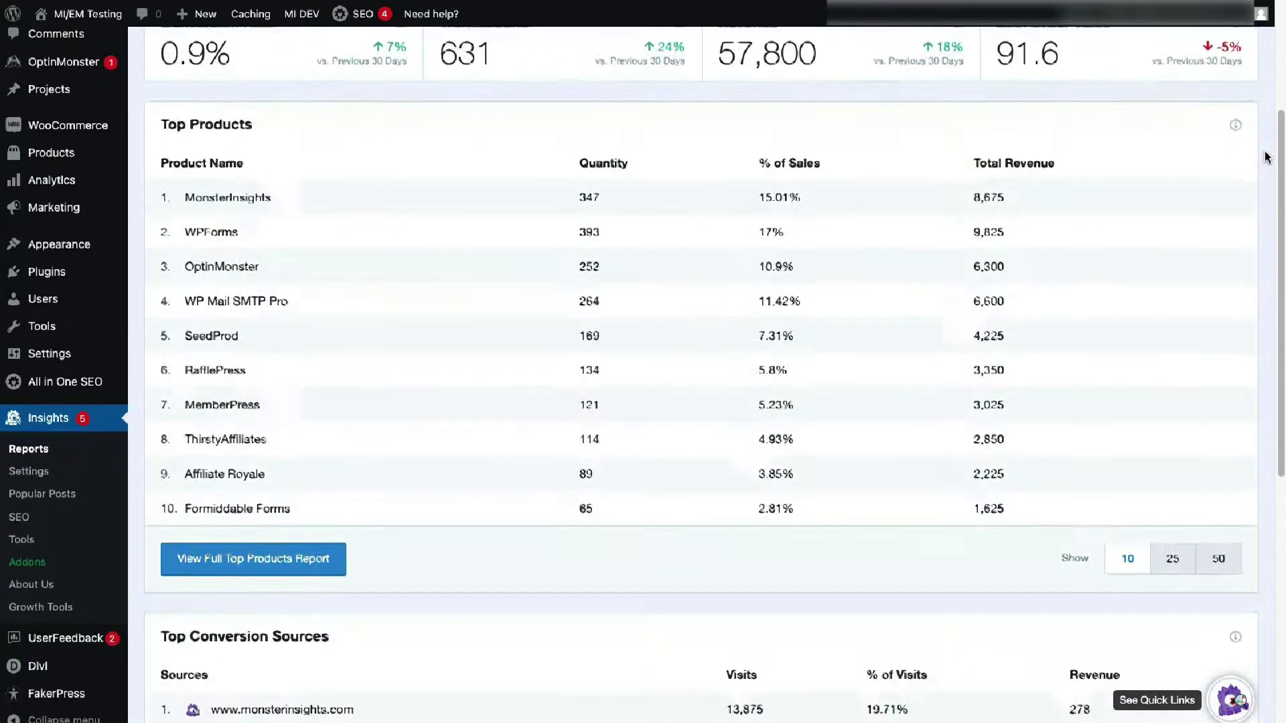
scroll(1266, 156, down, 4)
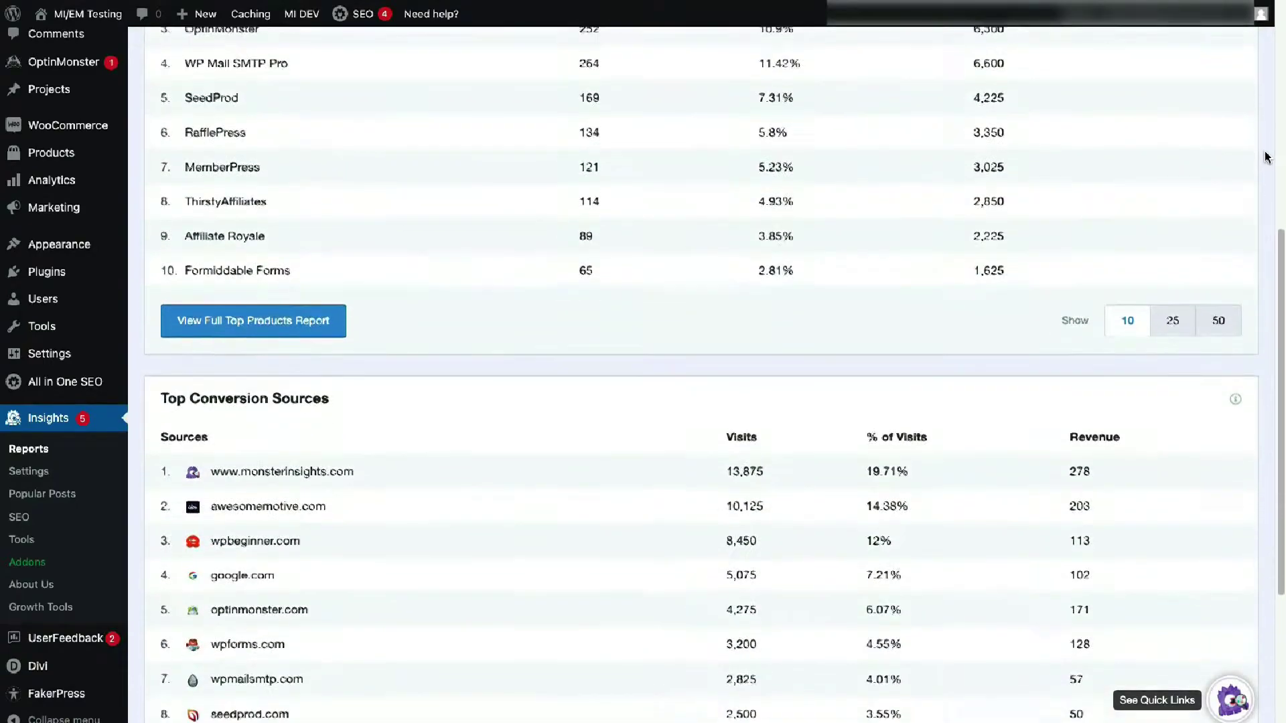
scroll(1266, 156, down, 3)
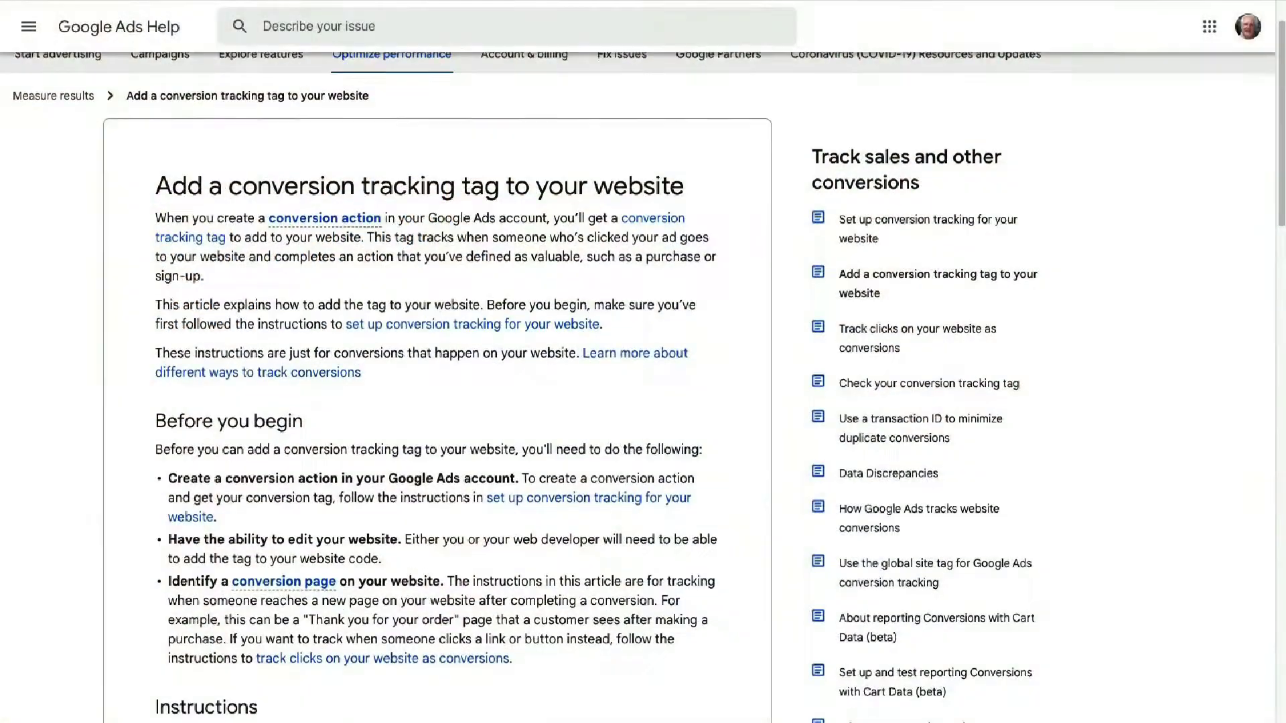
Scroll down the 'Add a conversion tracking tag to your website' article to the sample event snippet
scroll(429, 402, down, 3)
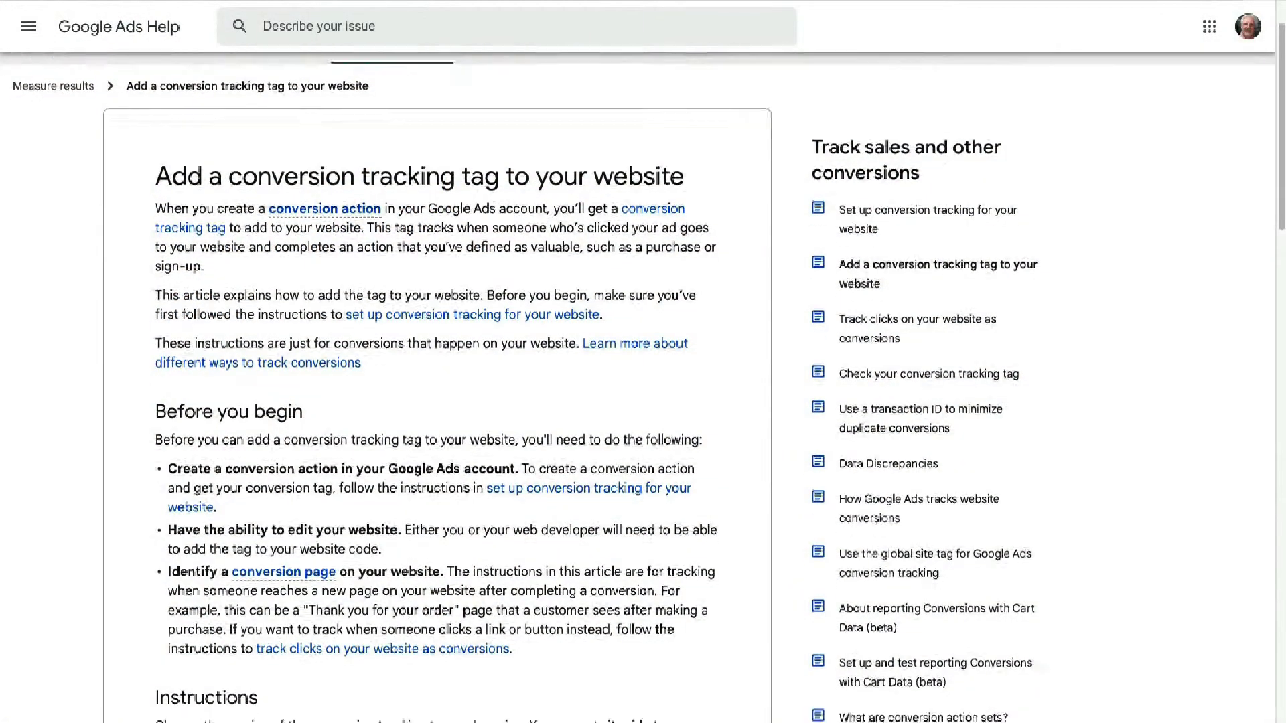
scroll(429, 402, down, 3)
scroll(429, 402, down, 3)
scroll(429, 402, down, 3)
scroll(429, 402, down, 3)
scroll(428, 402, down, 3)
scroll(429, 402, down, 3)
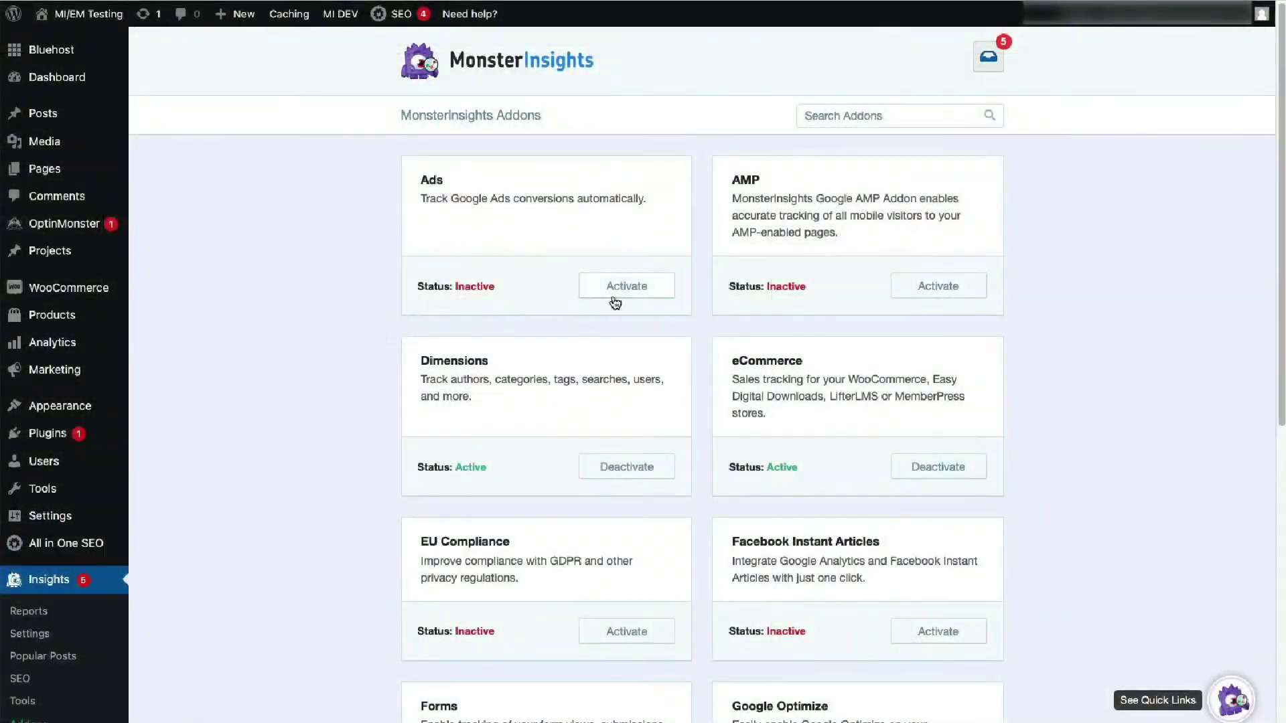
Activate the Ads addon card from the Insights Addons list
click(636, 292)
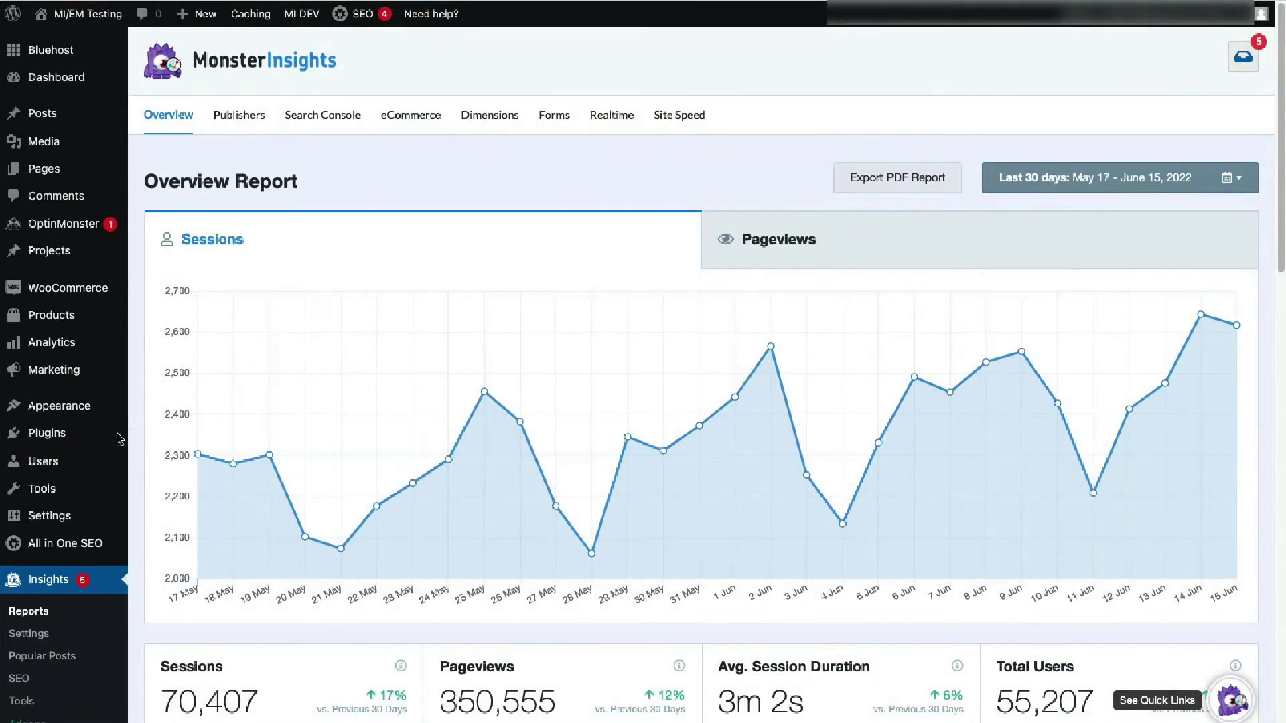
scroll(119, 439, down, 3)
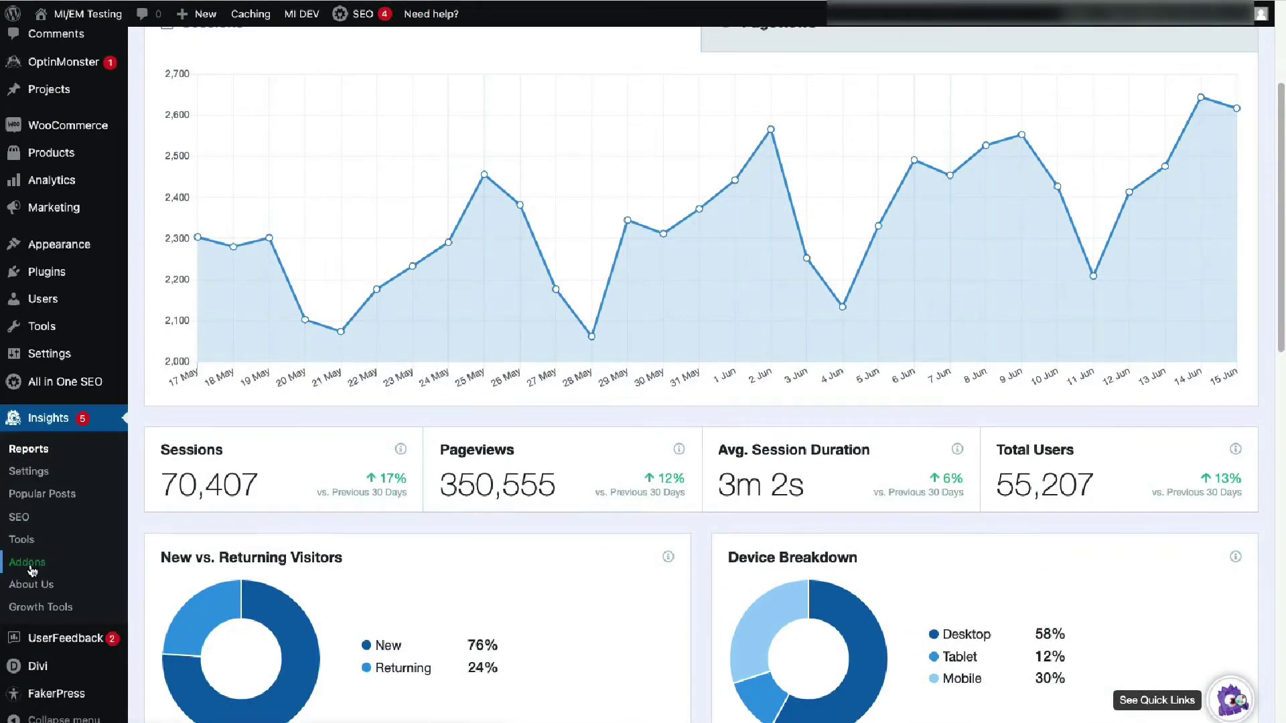
click(28, 564)
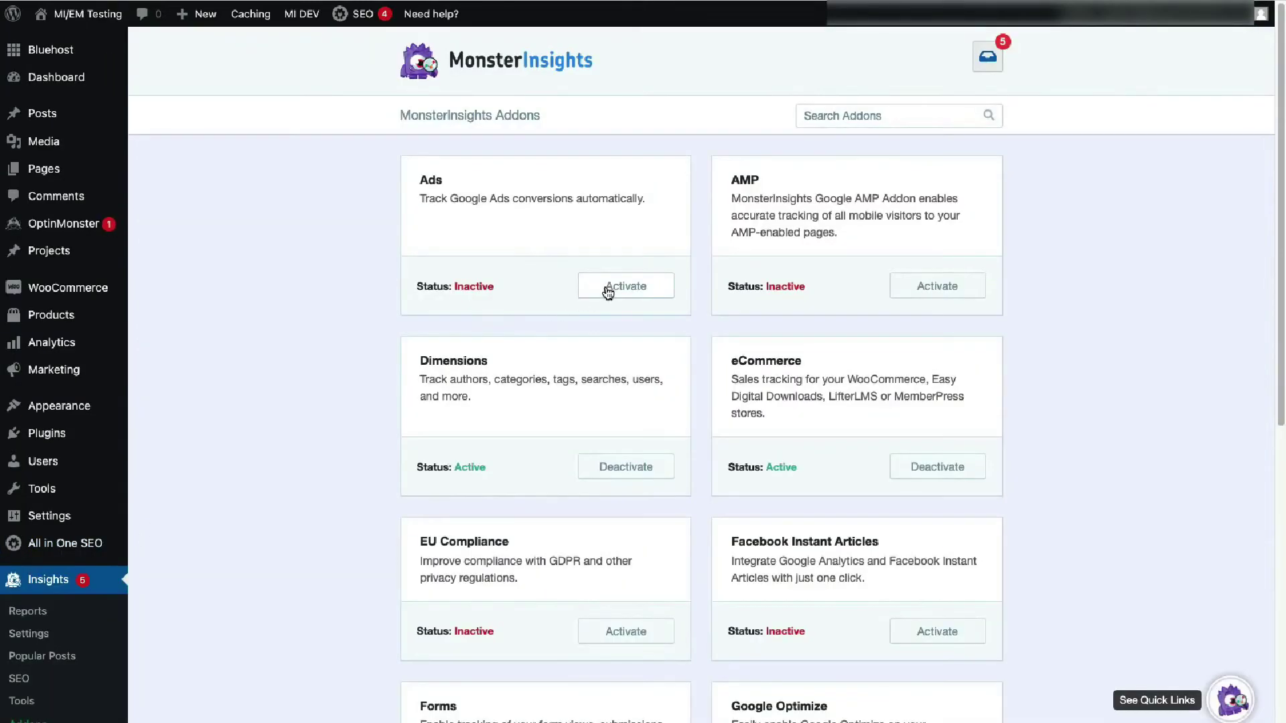
click(607, 292)
In MonsterInsights Publisher settings, enter Google Ads Conversion ID AW-123456789 under Ads Tracking
click(29, 634)
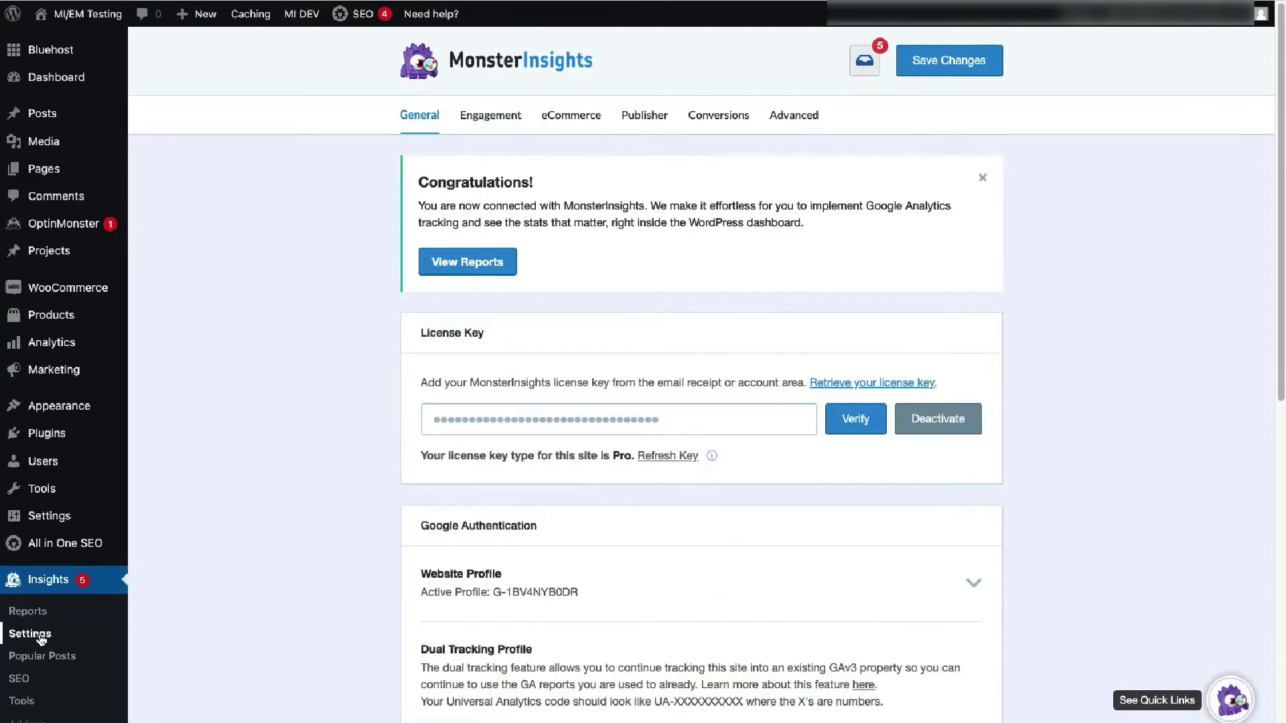
click(640, 130)
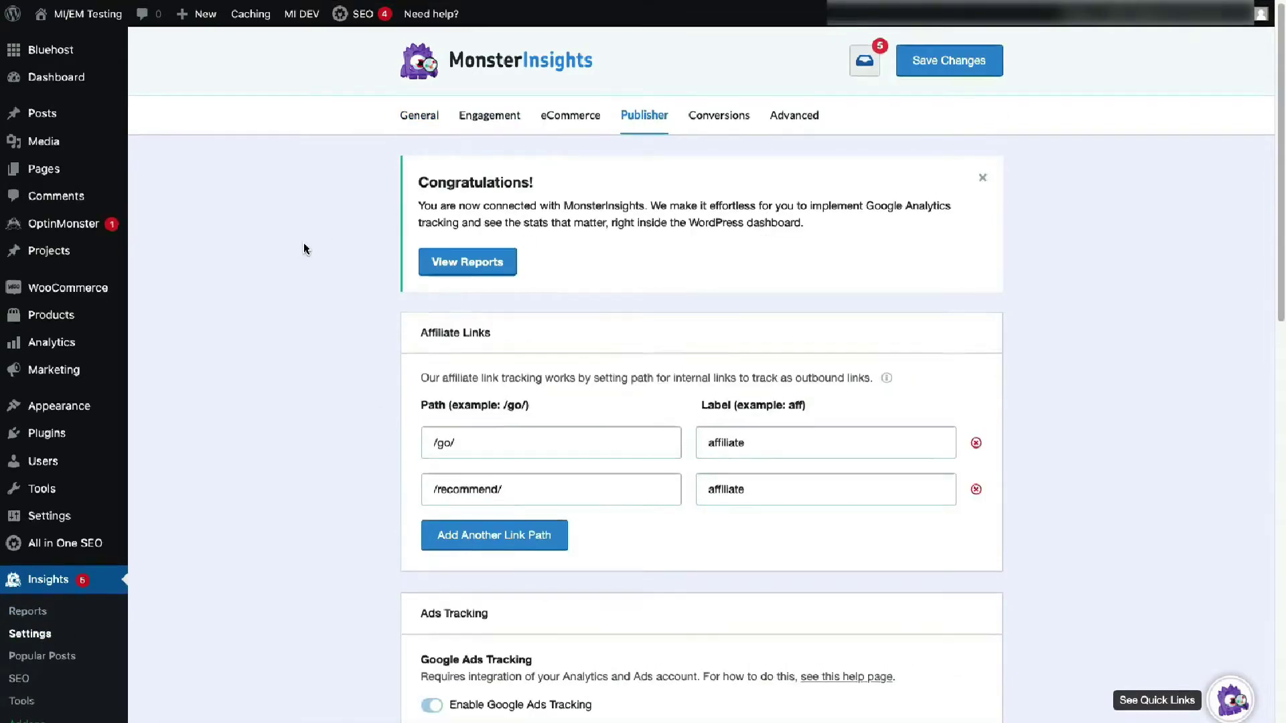
scroll(310, 251, down, 4)
scroll(311, 251, down, 5)
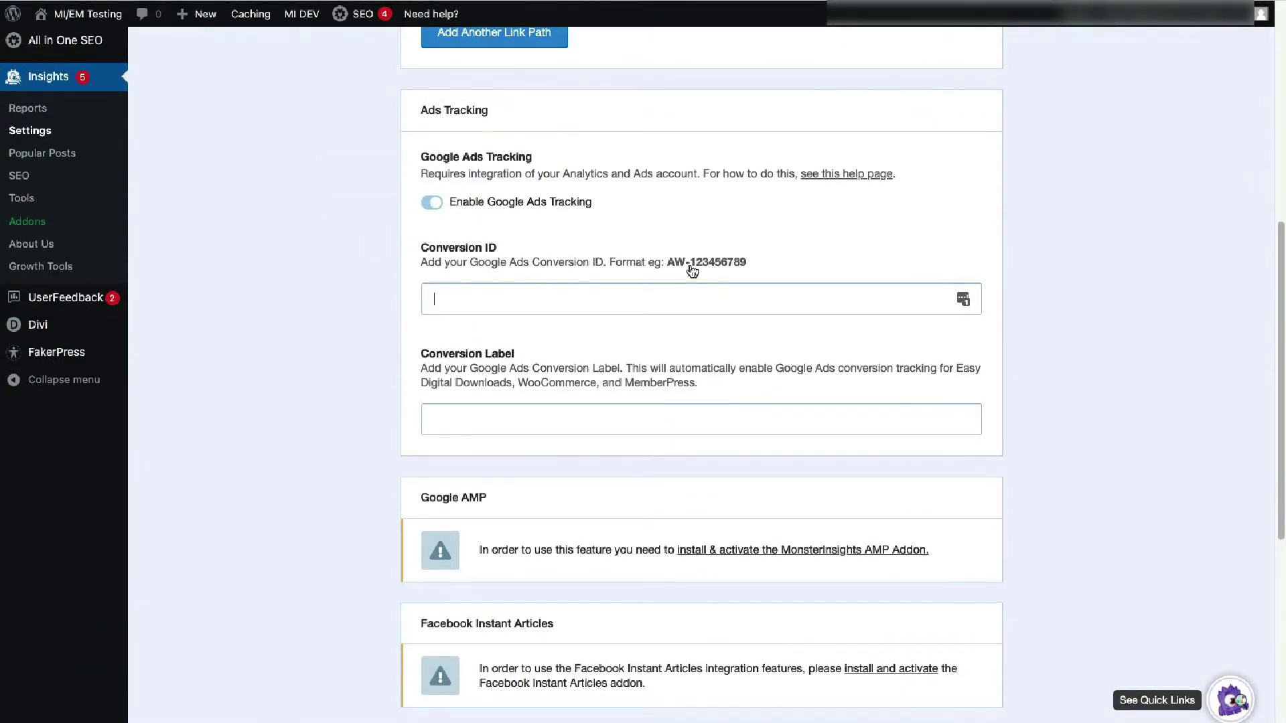
text(AW-123456789)
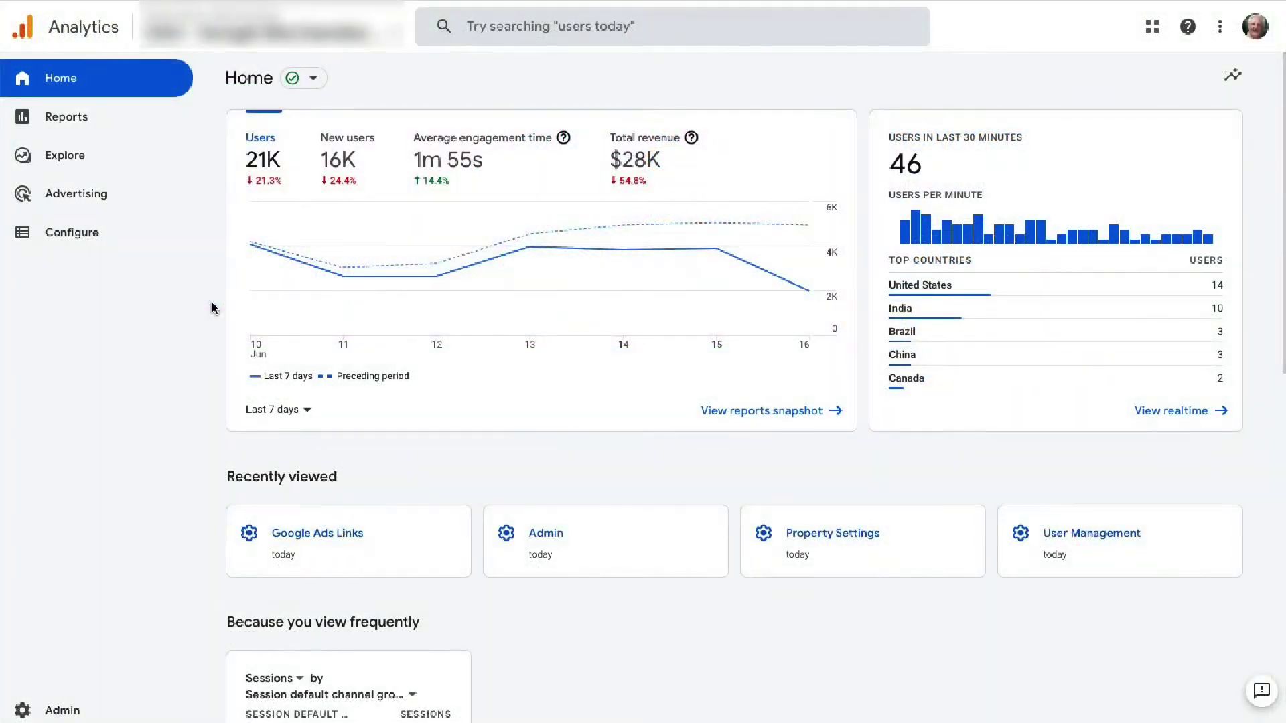
Start a new Google Ads link from the property's Admin and choose the Google Ads account
click(24, 713)
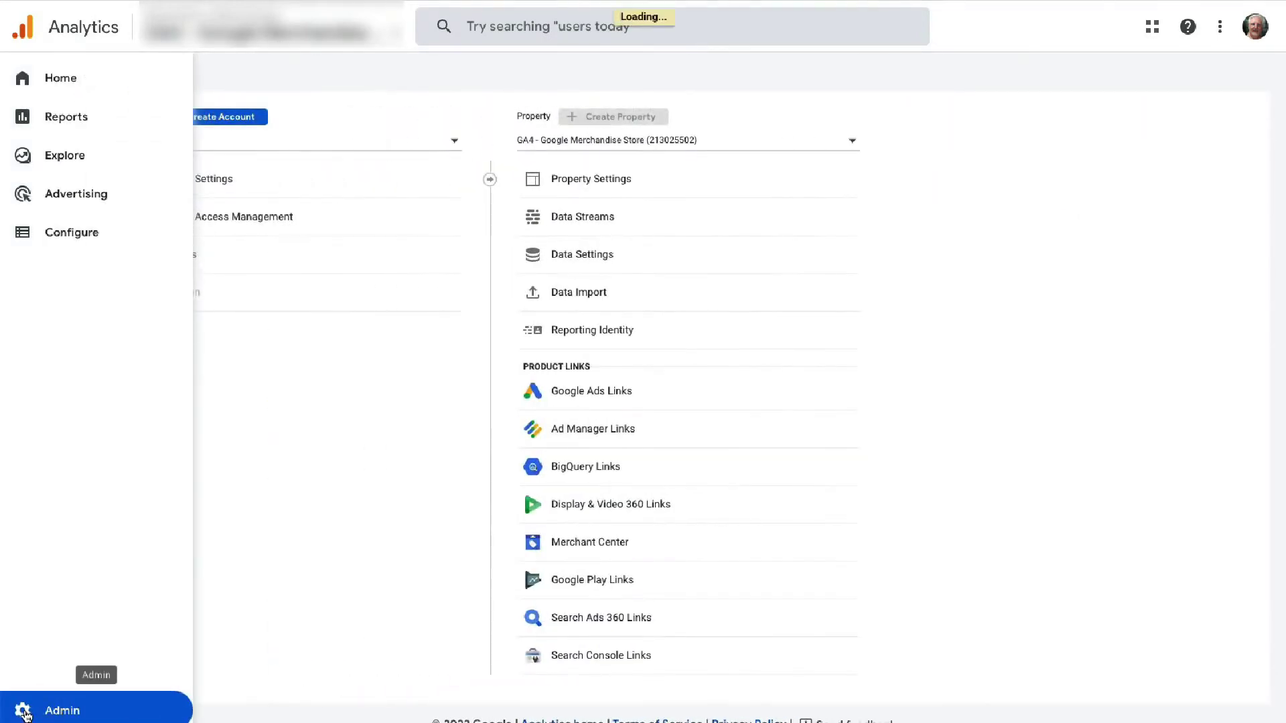
click(589, 395)
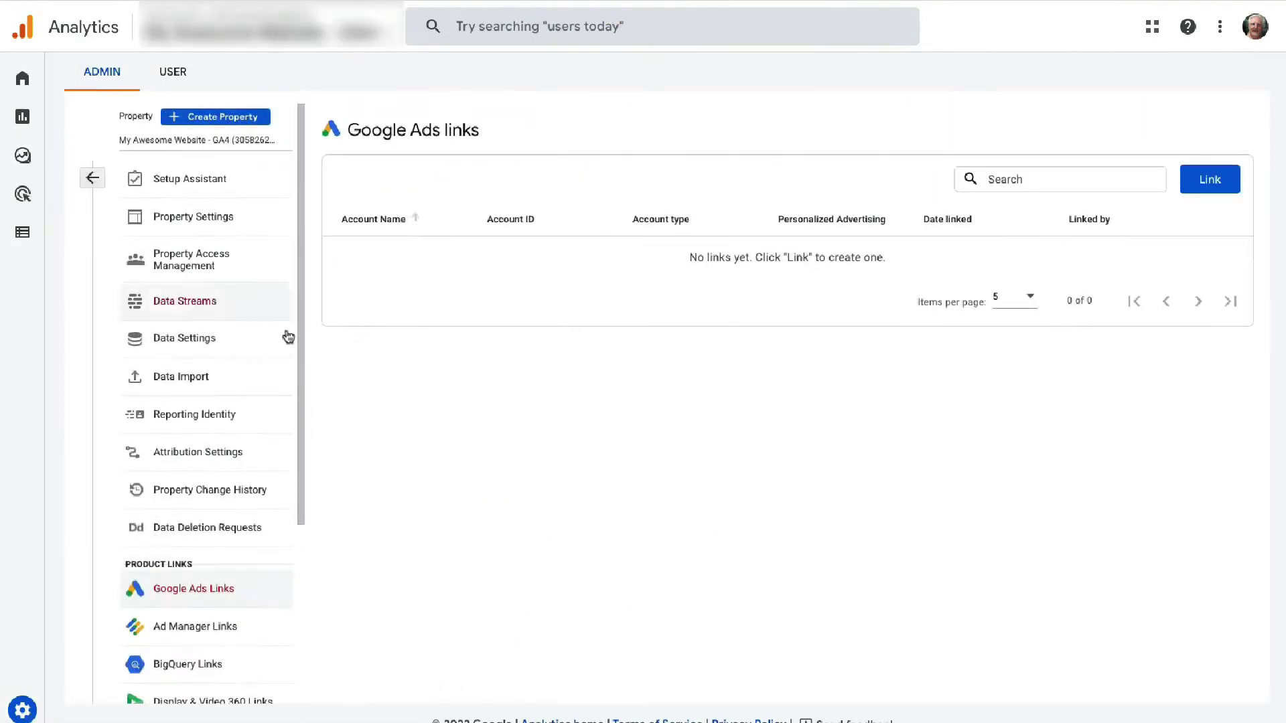
click(1195, 182)
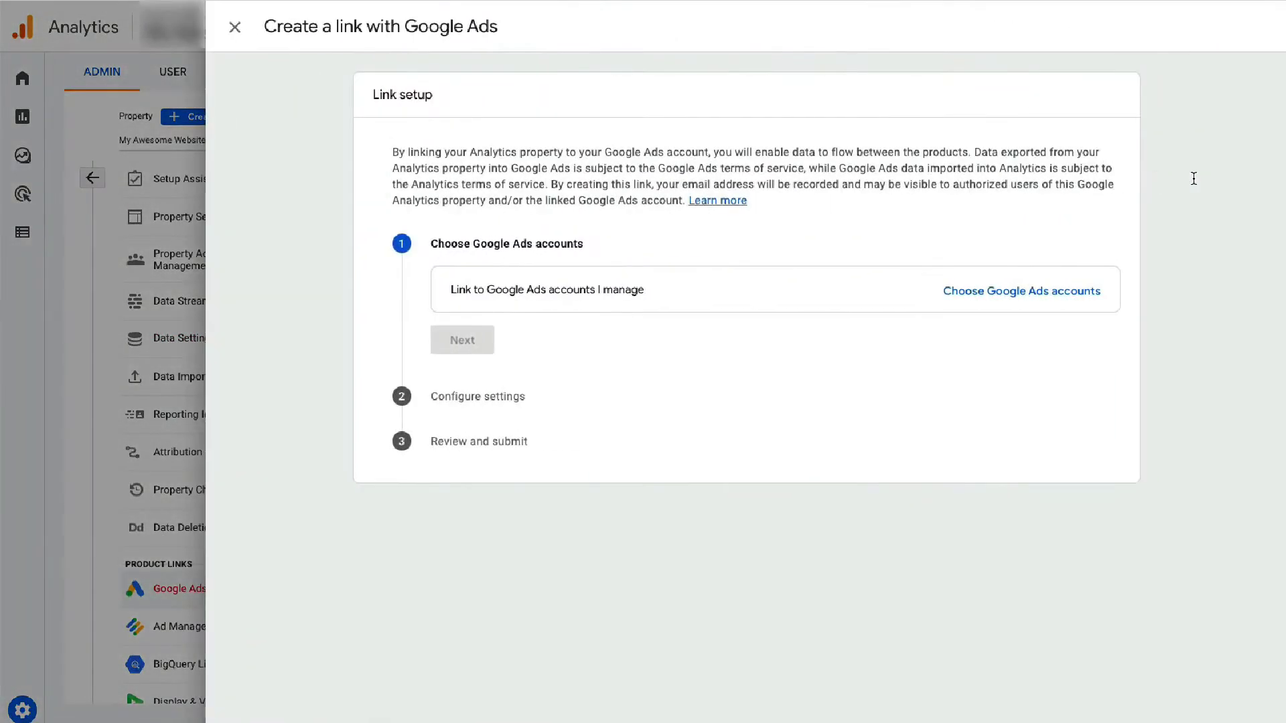
click(1042, 296)
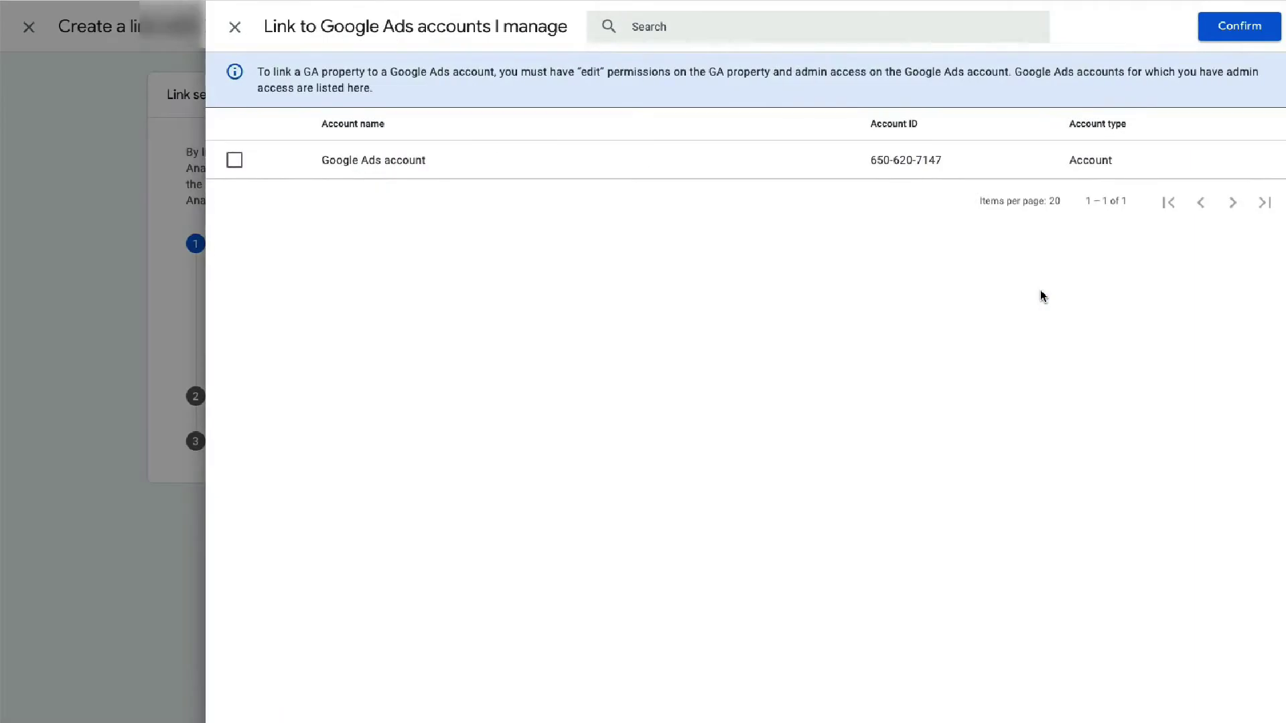
click(233, 163)
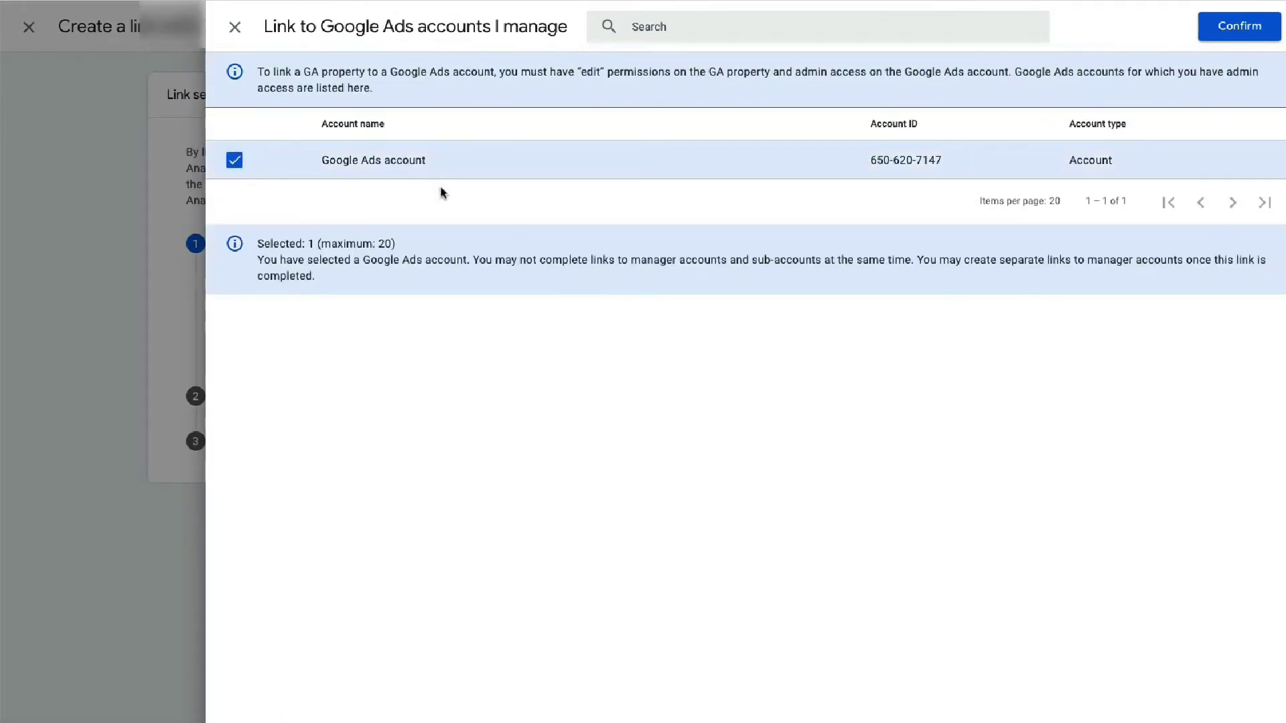
click(1234, 28)
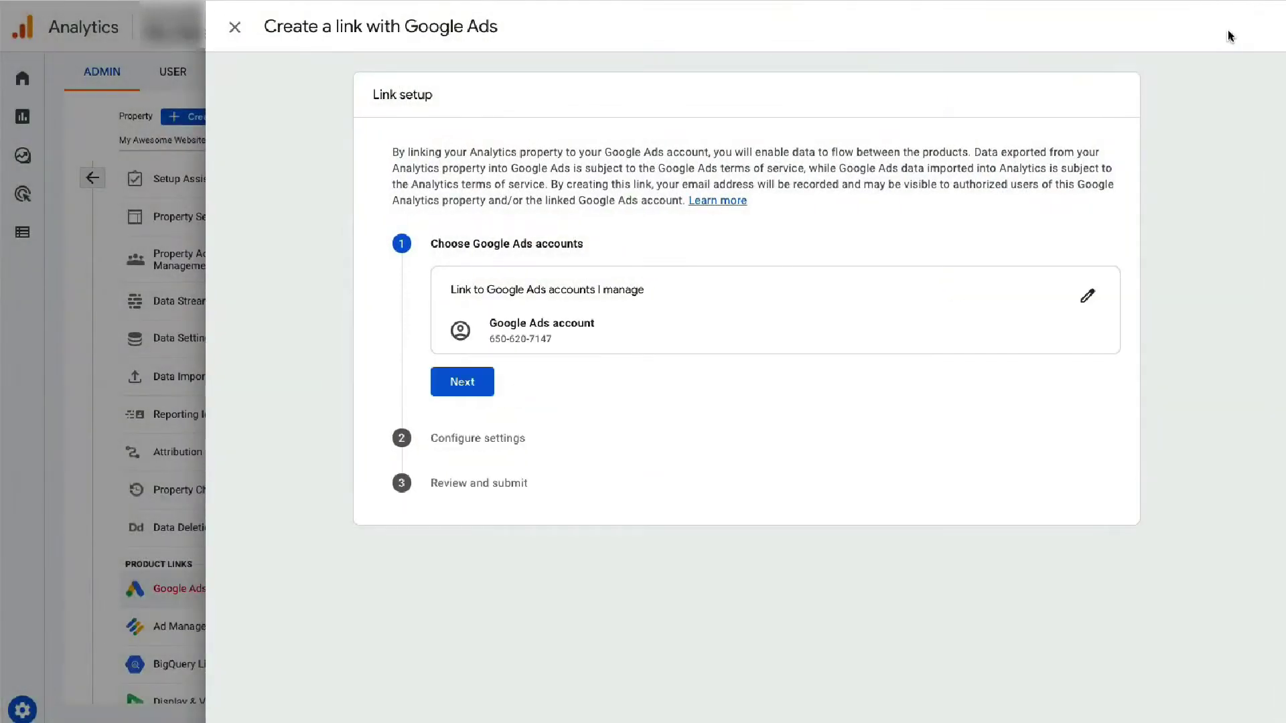
Keep personalized advertising enabled, then review and submit the new Google Ads link
click(461, 384)
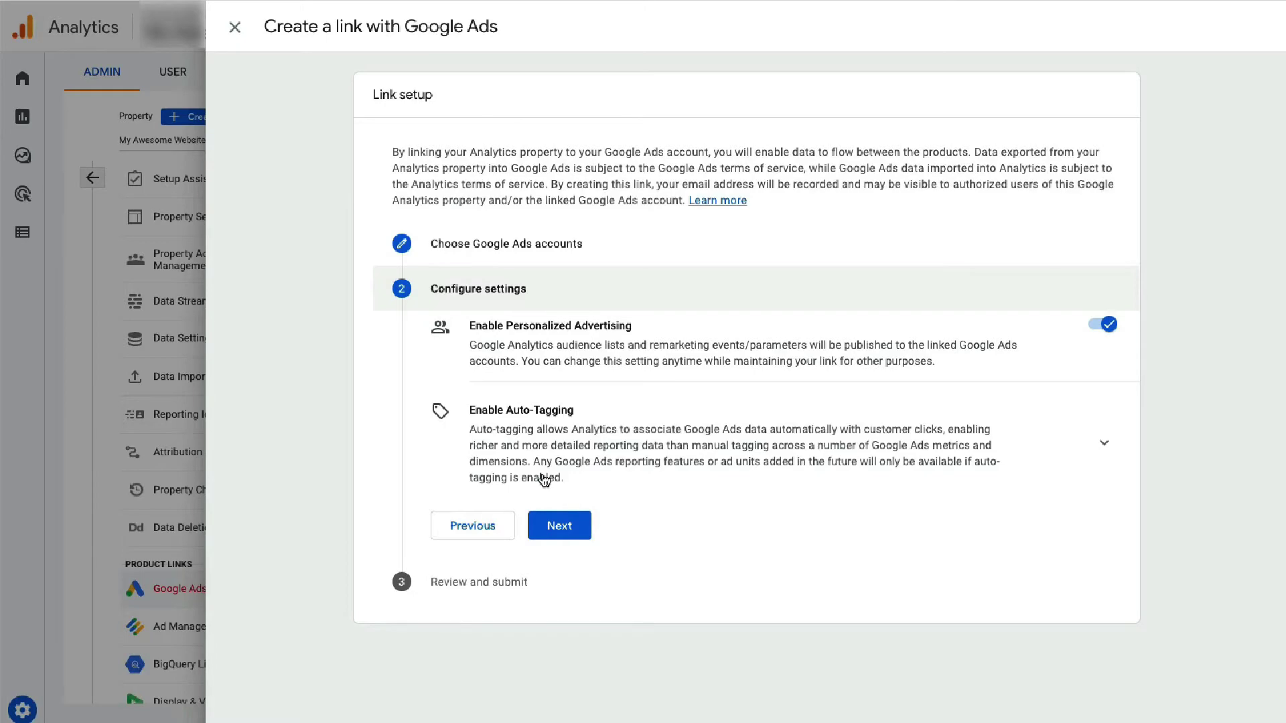
click(563, 527)
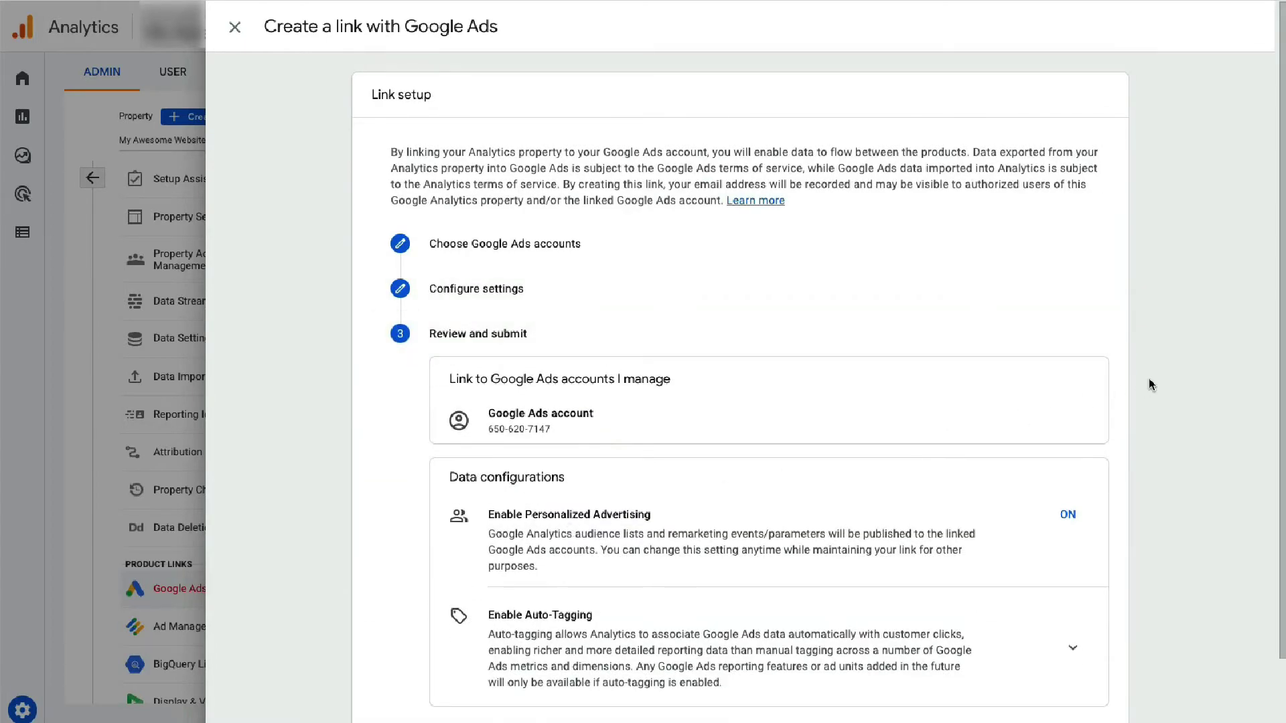
scroll(1086, 400, down, 2)
click(555, 660)
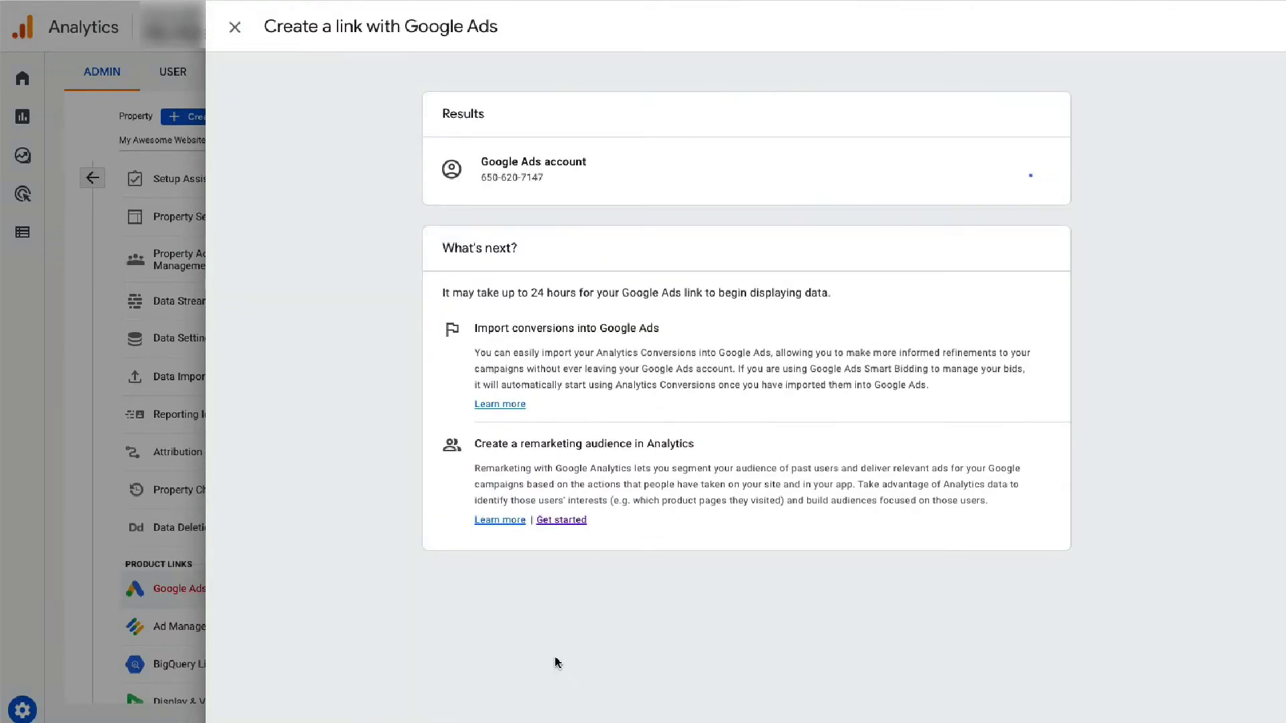
click(234, 28)
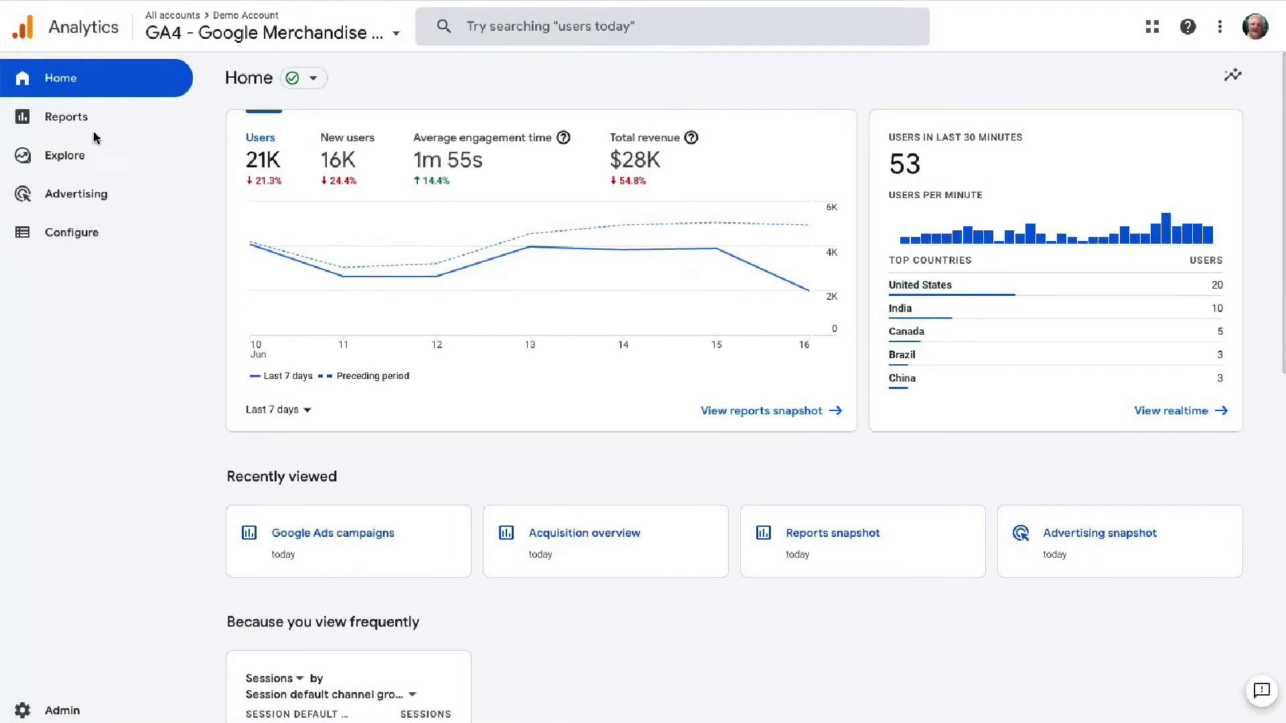
From Acquisition overview, open the Google Ads campaigns report with sessions, clicks and cost per campaign
click(57, 120)
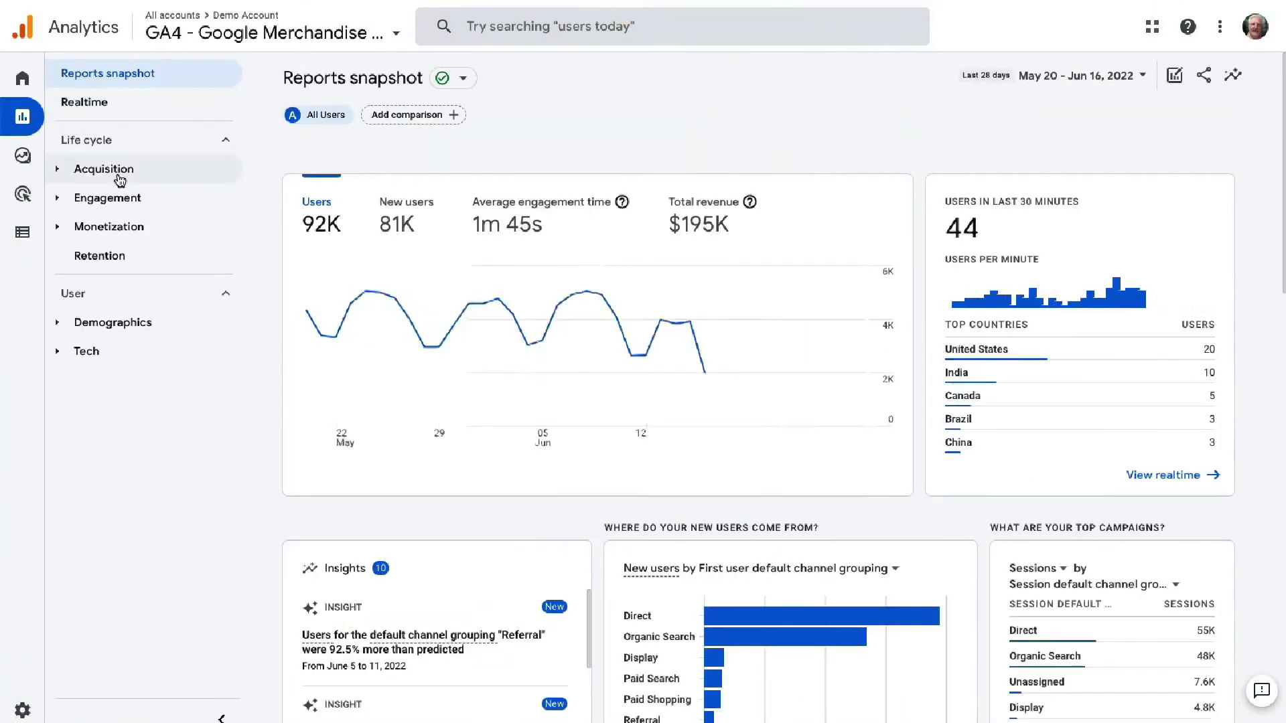
click(120, 175)
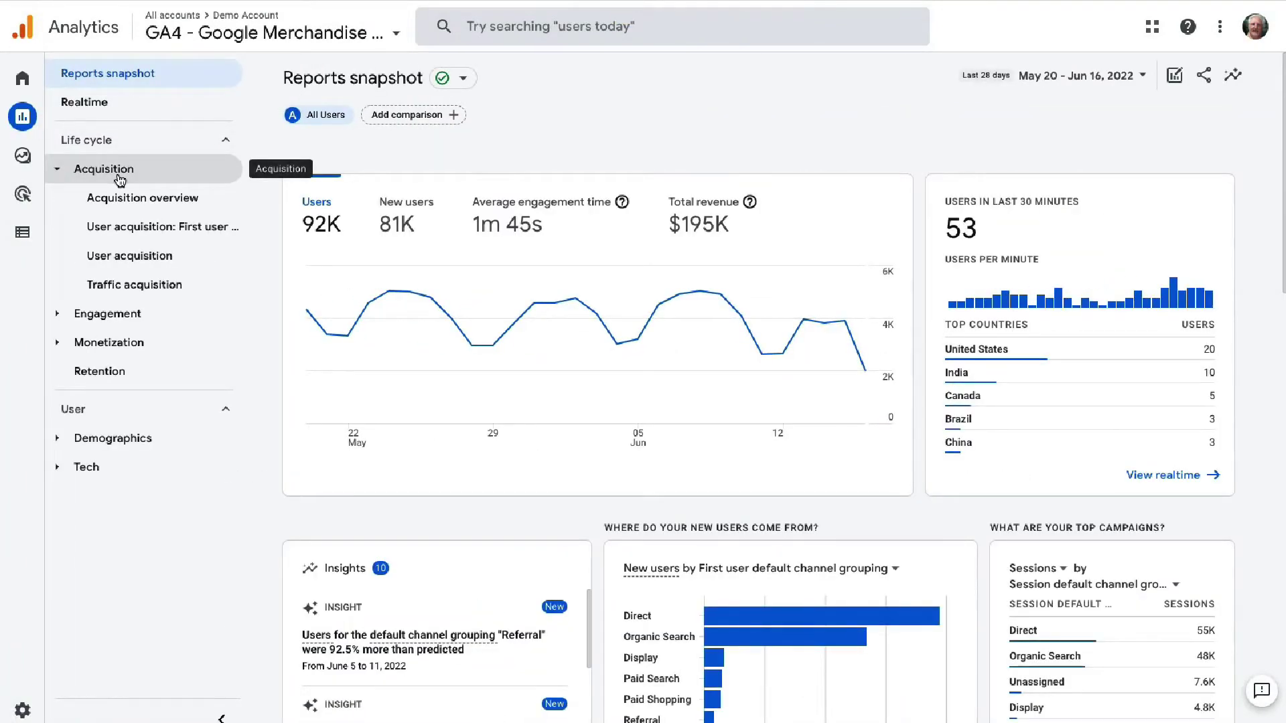
click(141, 201)
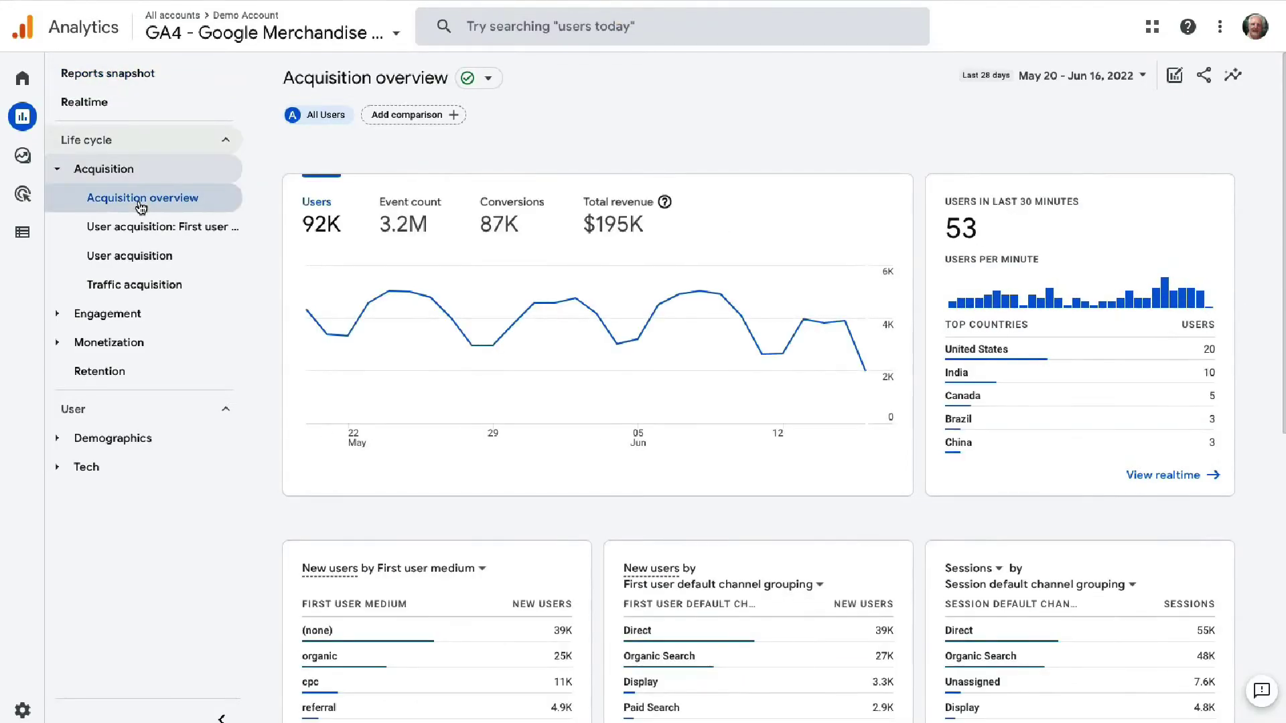
scroll(1270, 178, down, 3)
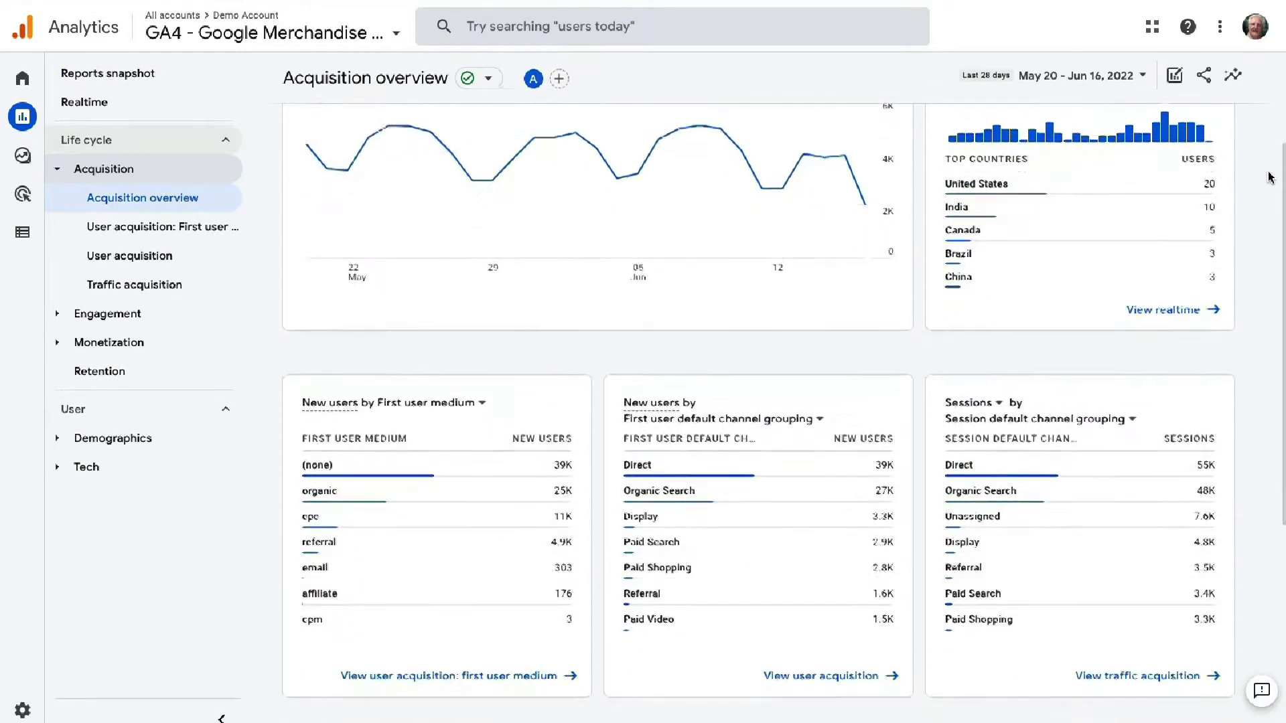
scroll(1270, 177, down, 6)
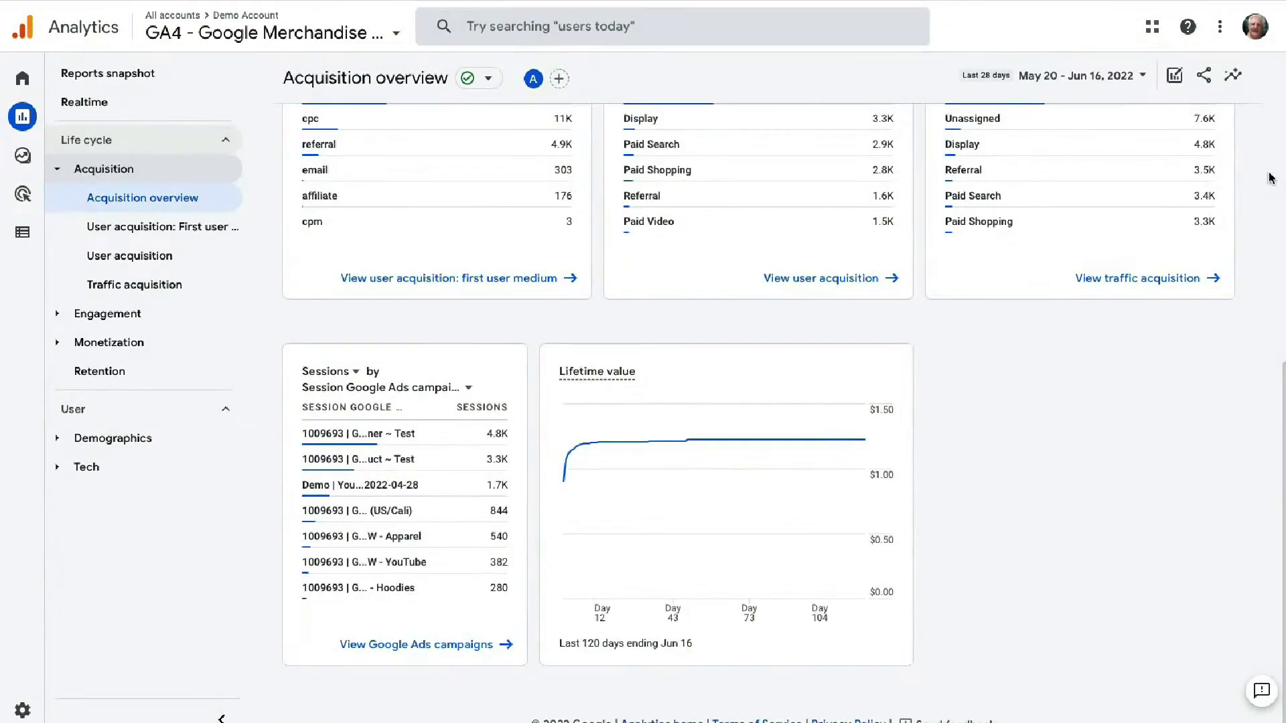
click(449, 646)
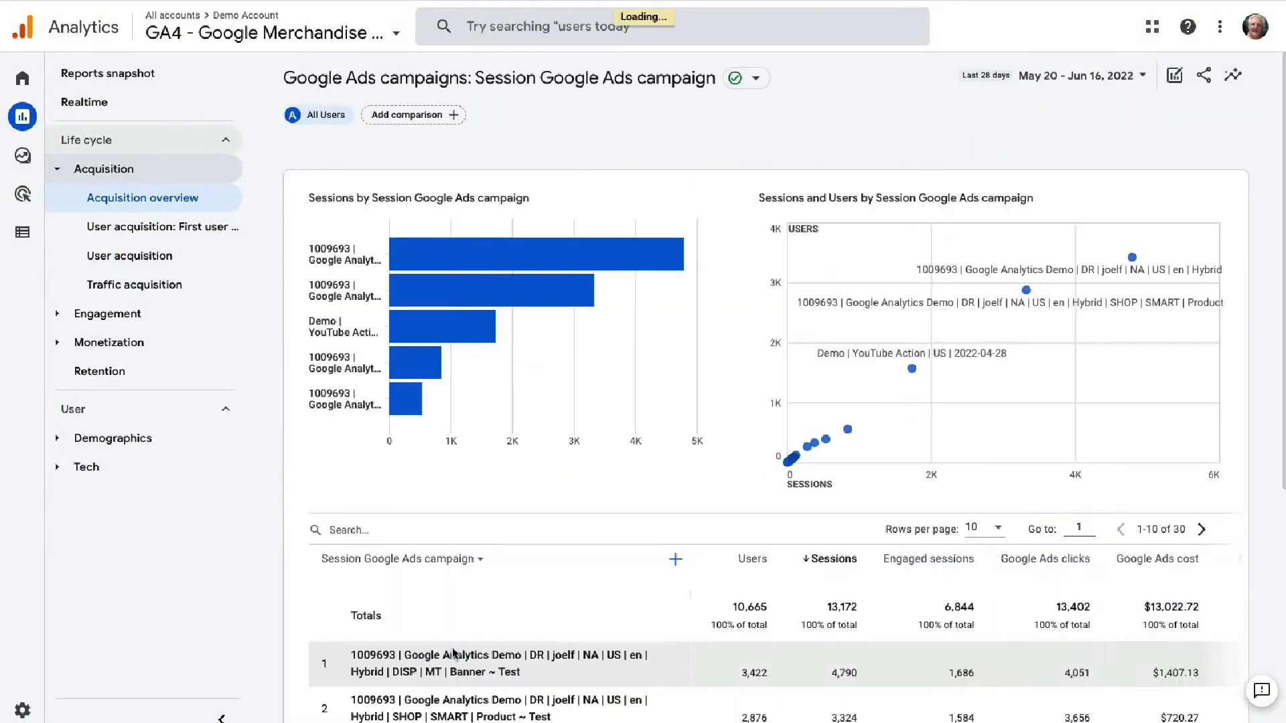
scroll(1246, 443, down, 3)
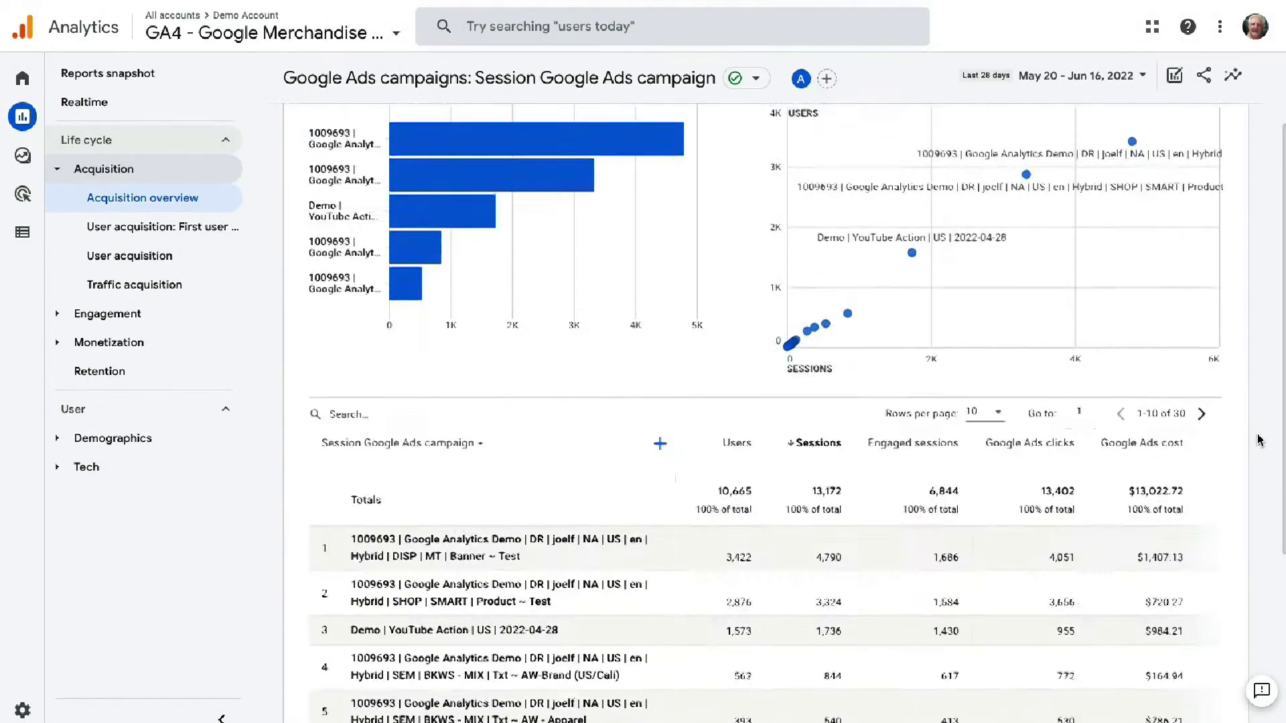
scroll(1259, 440, down, 3)
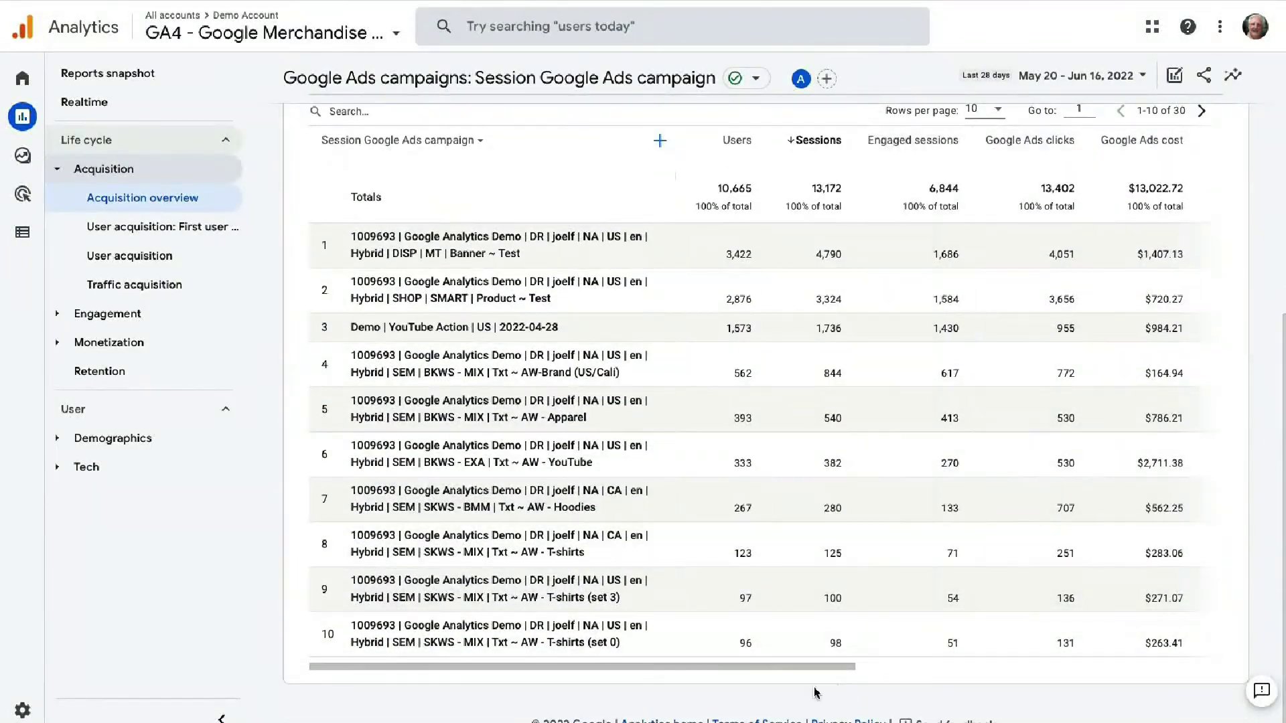
drag(754, 666, 767, 666)
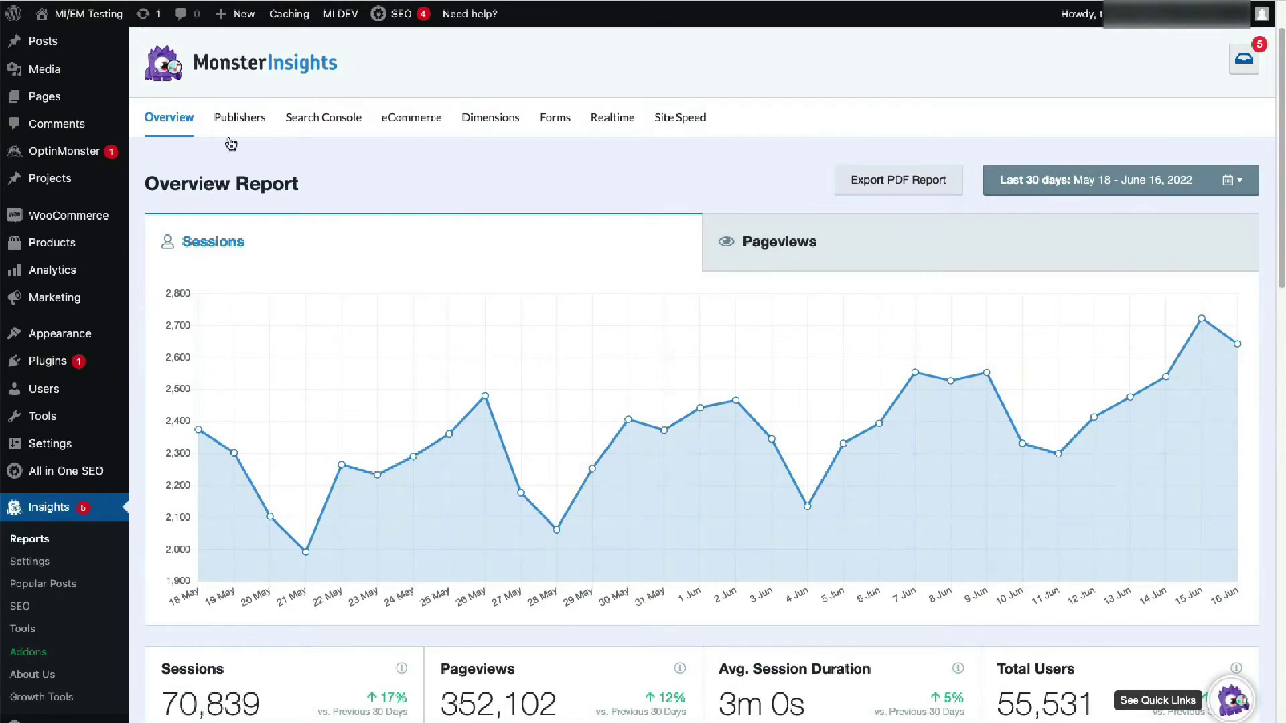
From the MonsterInsights Publishers report, open the full Top Landing Pages report in GA4
click(251, 121)
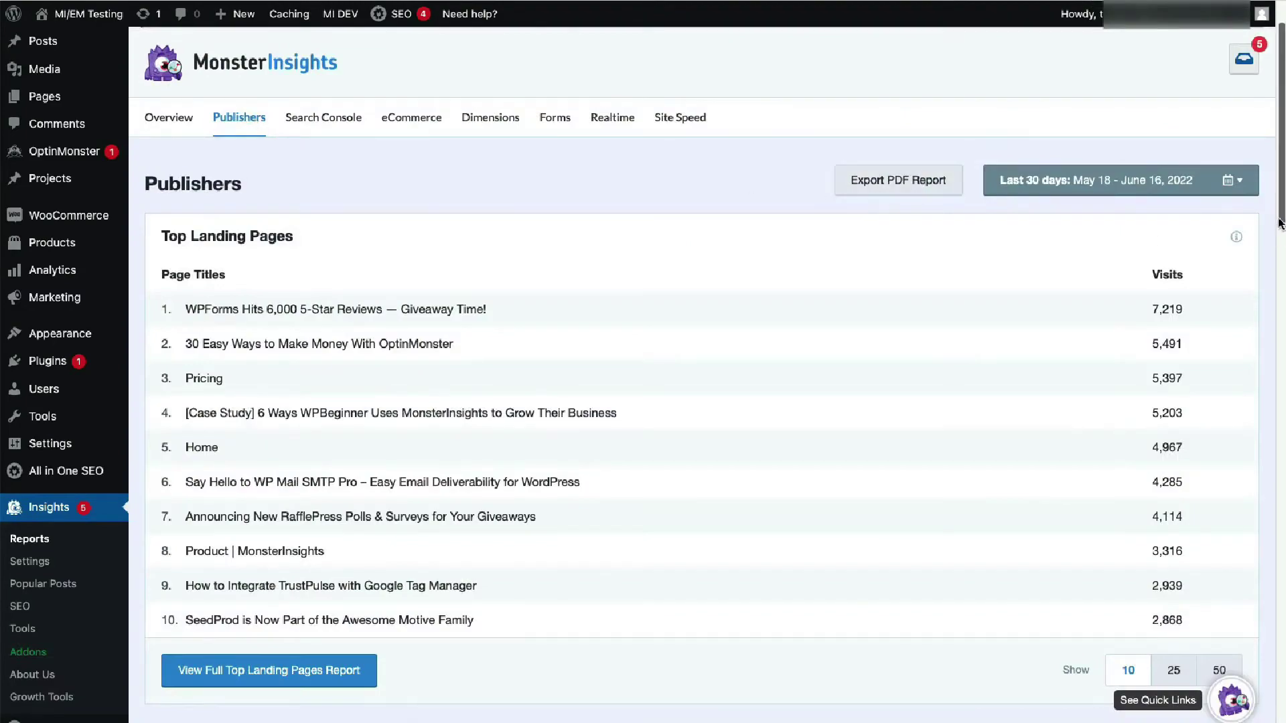
scroll(1262, 234, down, 2)
scroll(1262, 234, down, 1)
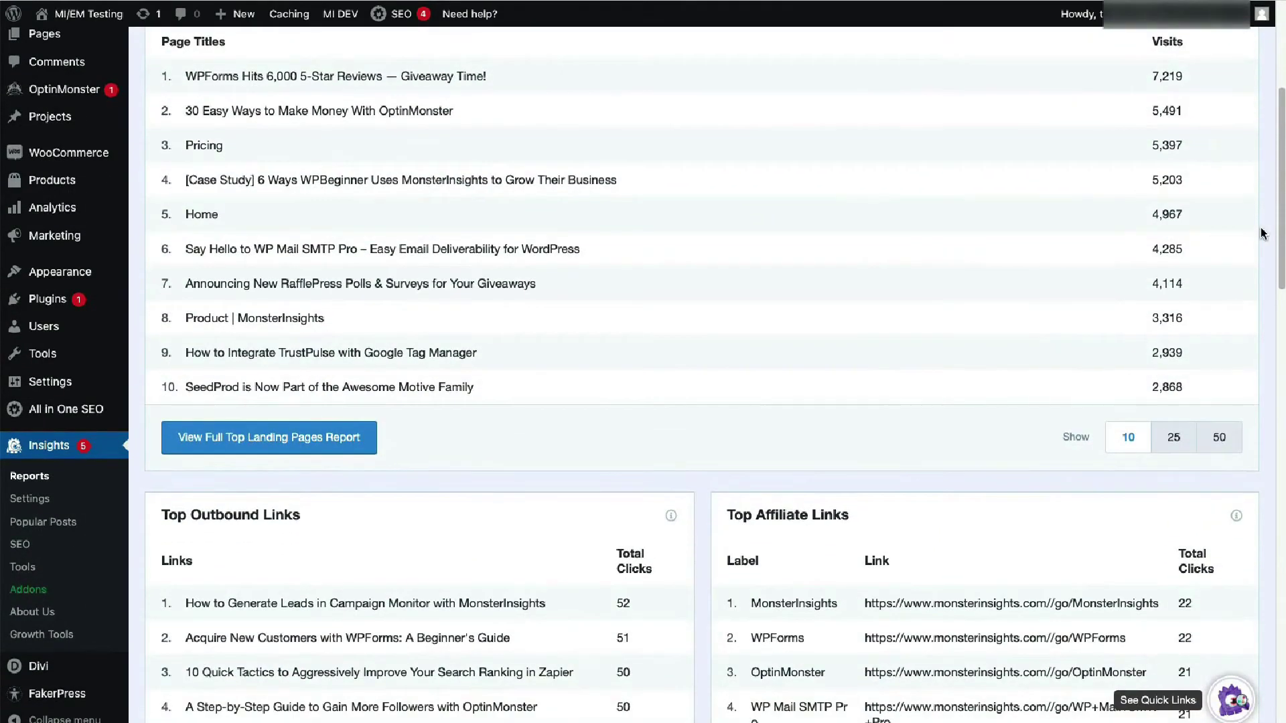
click(286, 437)
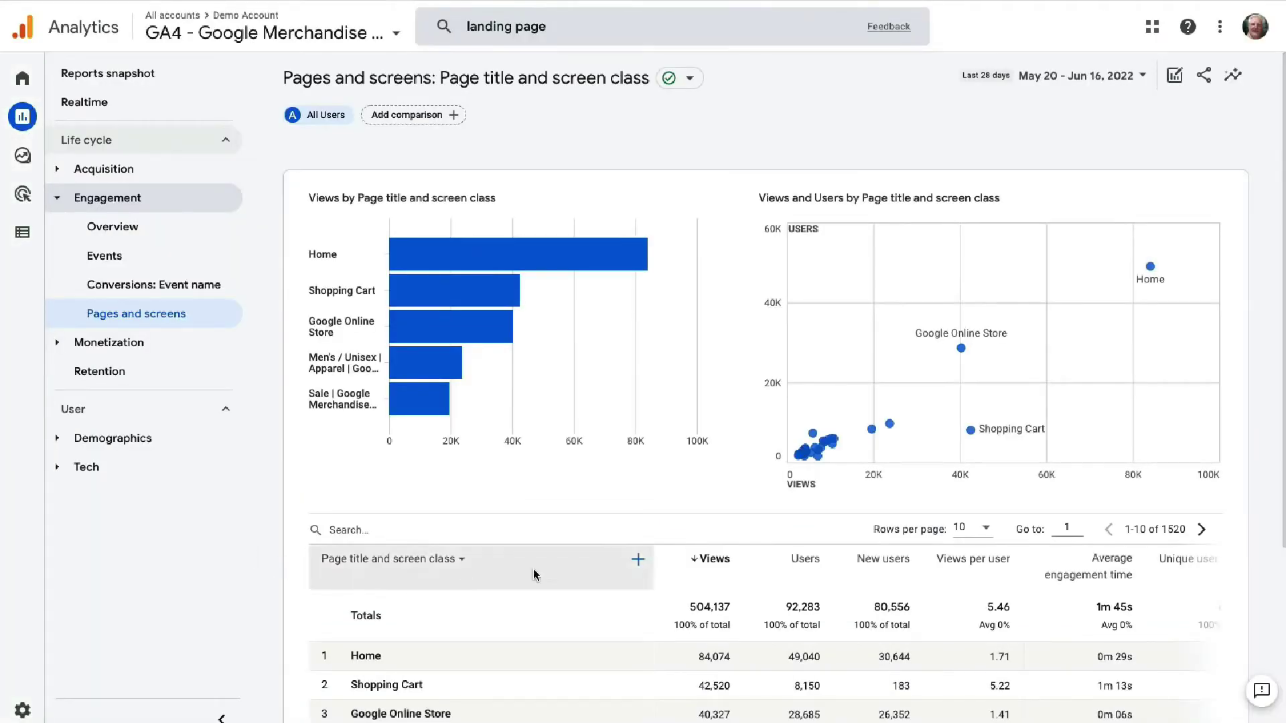
Scroll through all ten Pages and screens rows and scroll the table sideways
scroll(1262, 452, down, 3)
scroll(1259, 453, down, 2)
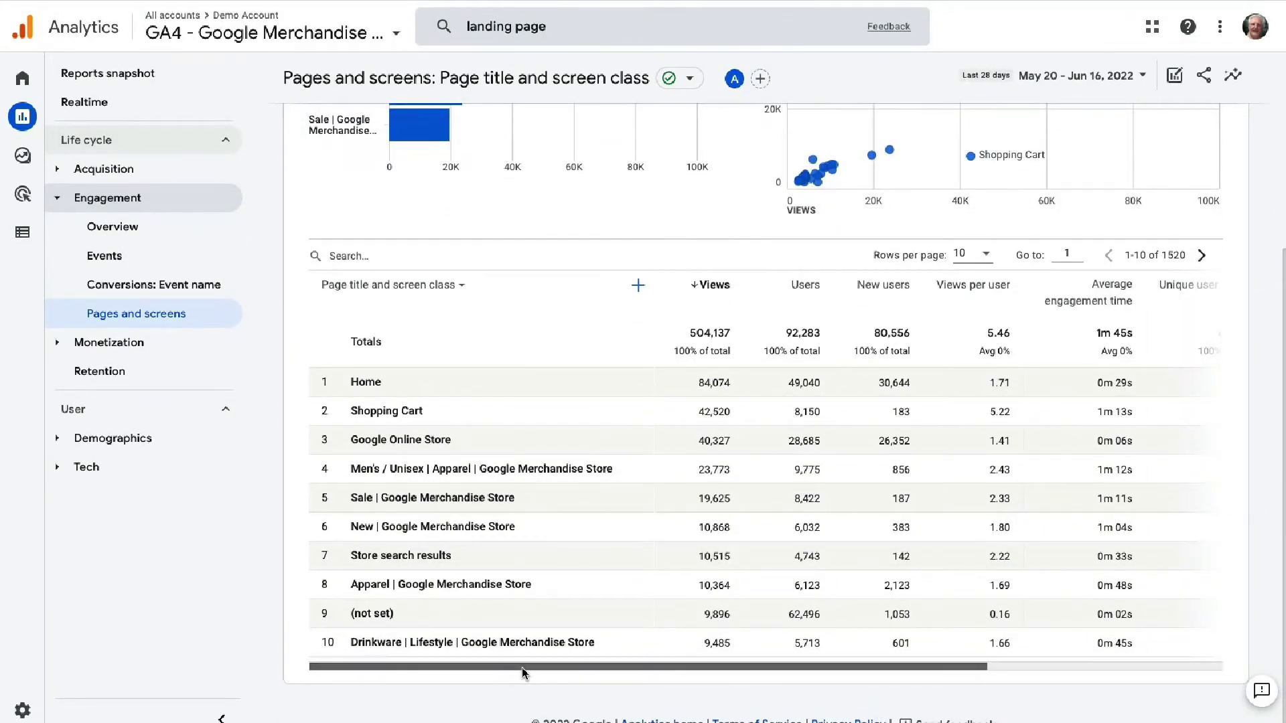
drag(521, 668, 763, 667)
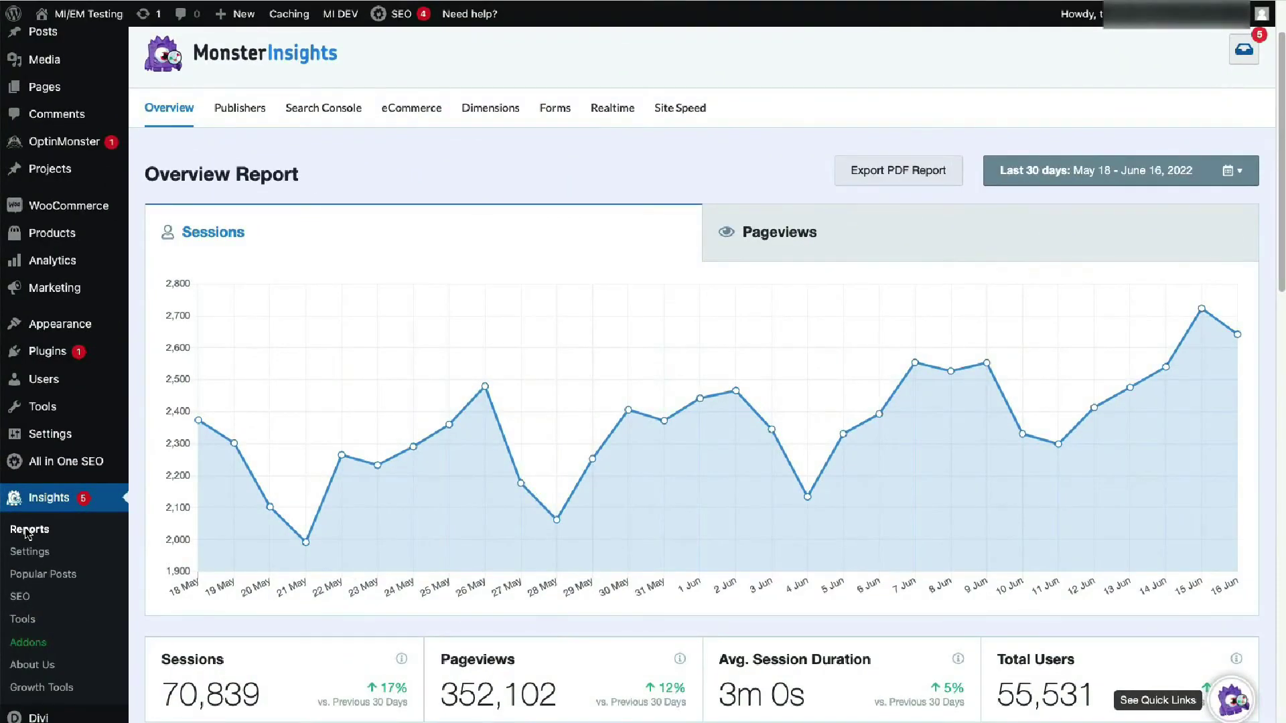
Switch to the Publishers report and review the Top Outbound Links and Top Affiliate Links tables
click(235, 110)
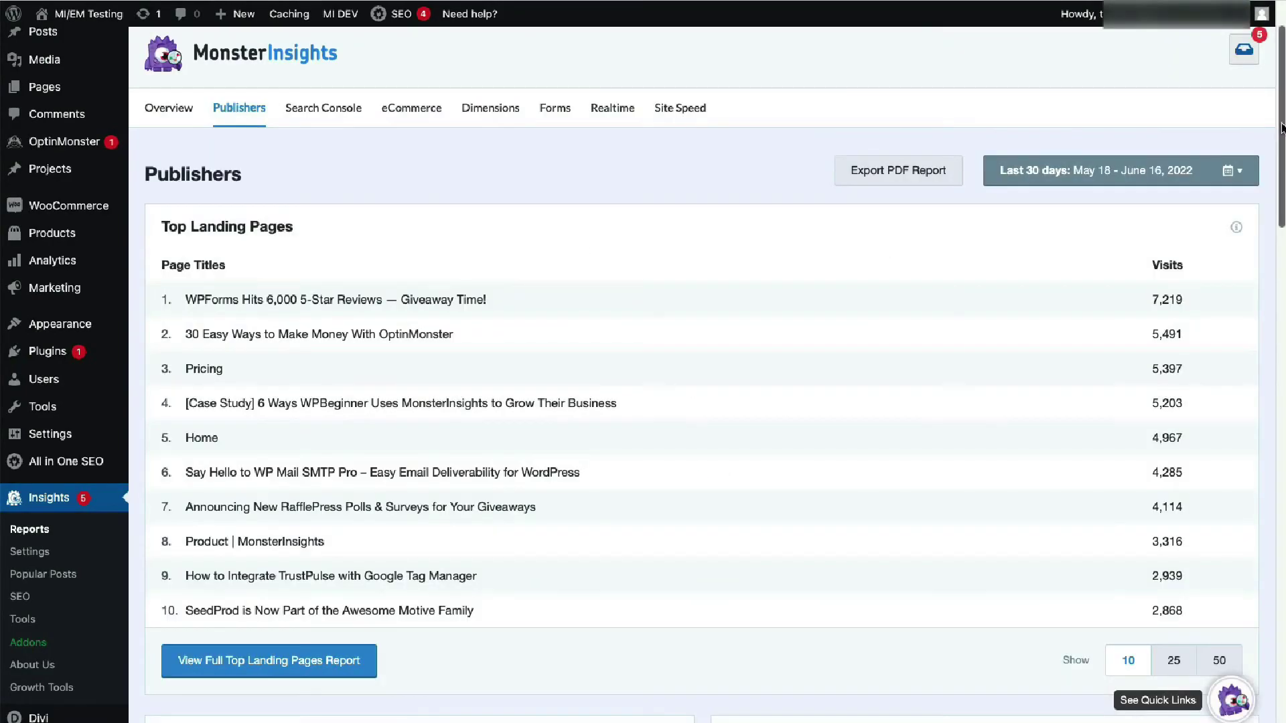
scroll(1262, 162, down, 7)
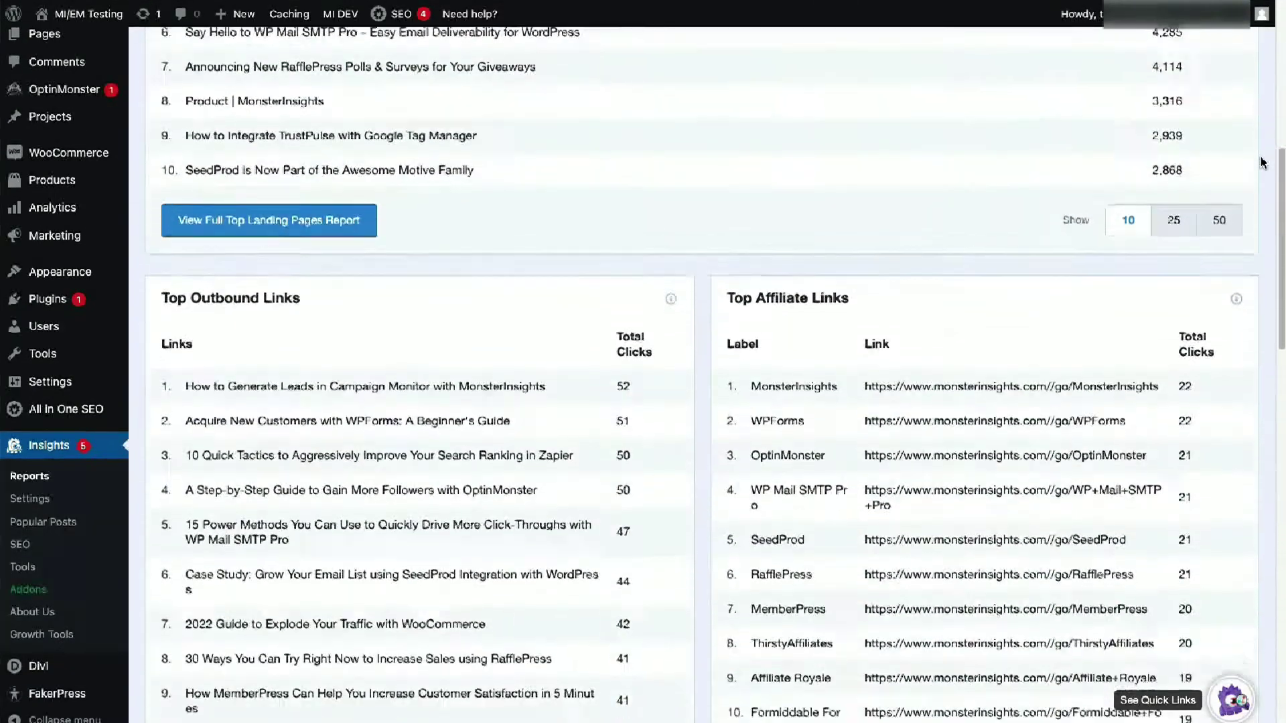
scroll(1262, 163, down, 3)
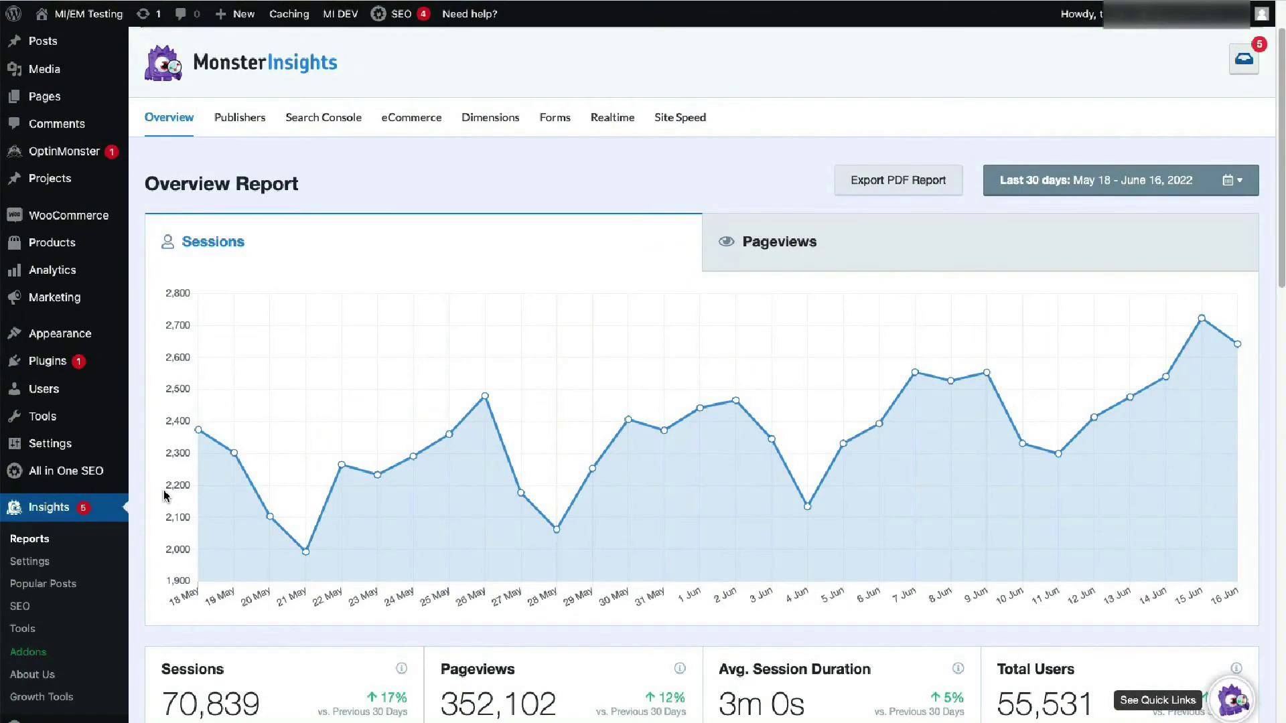
Open the Insights > Tools URL Builder and review the campaign parameter fields down to URL To Use
click(30, 632)
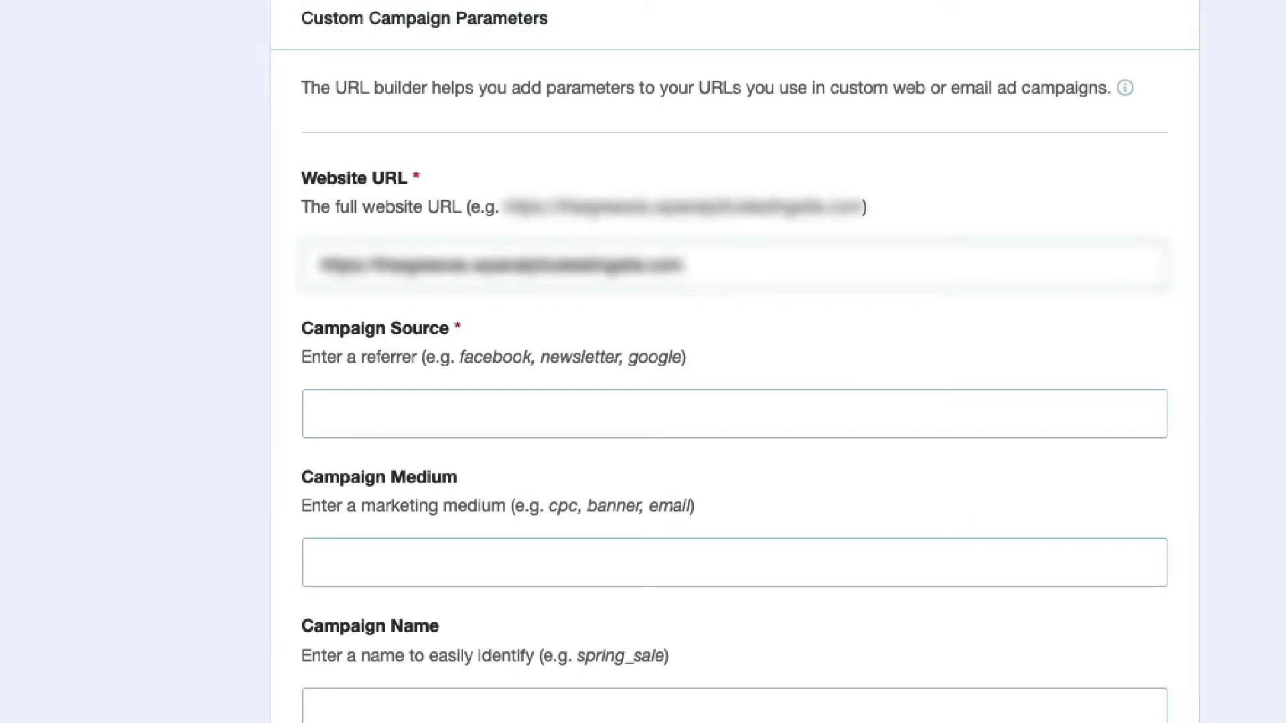
scroll(734, 362, down, 2)
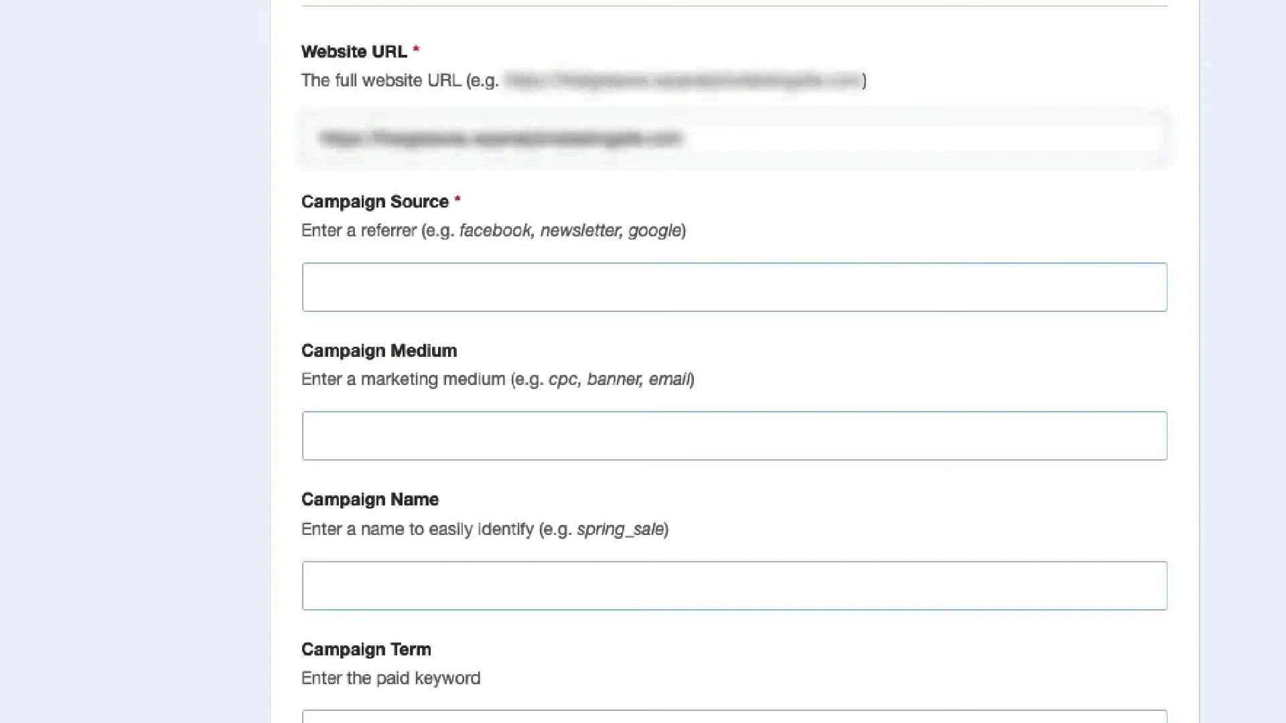
scroll(734, 362, down, 4)
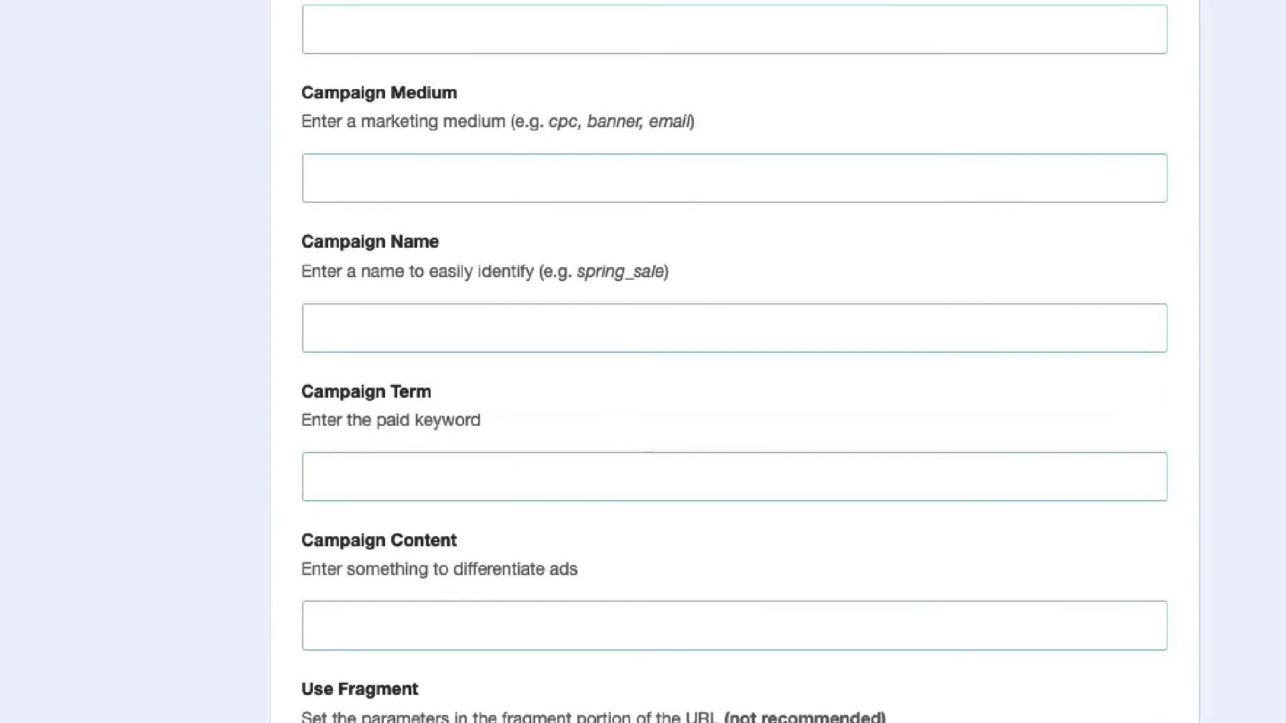
scroll(734, 362, down, 2)
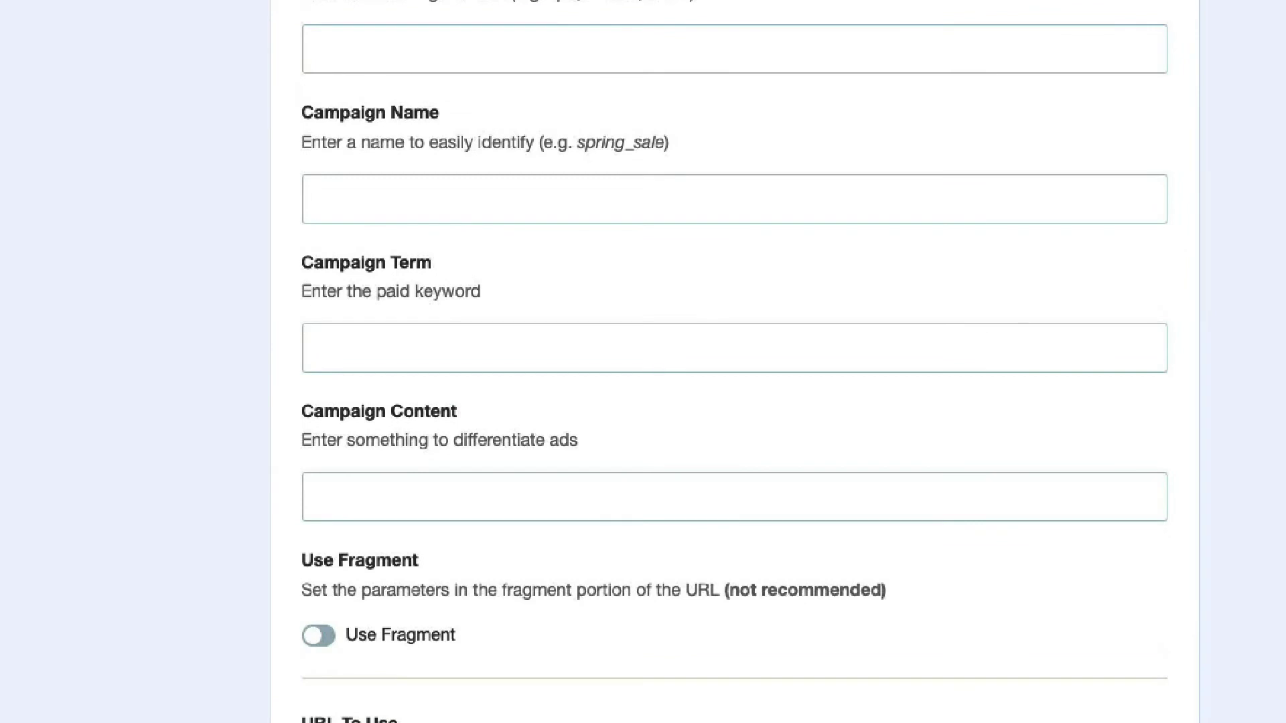
scroll(733, 362, down, 4)
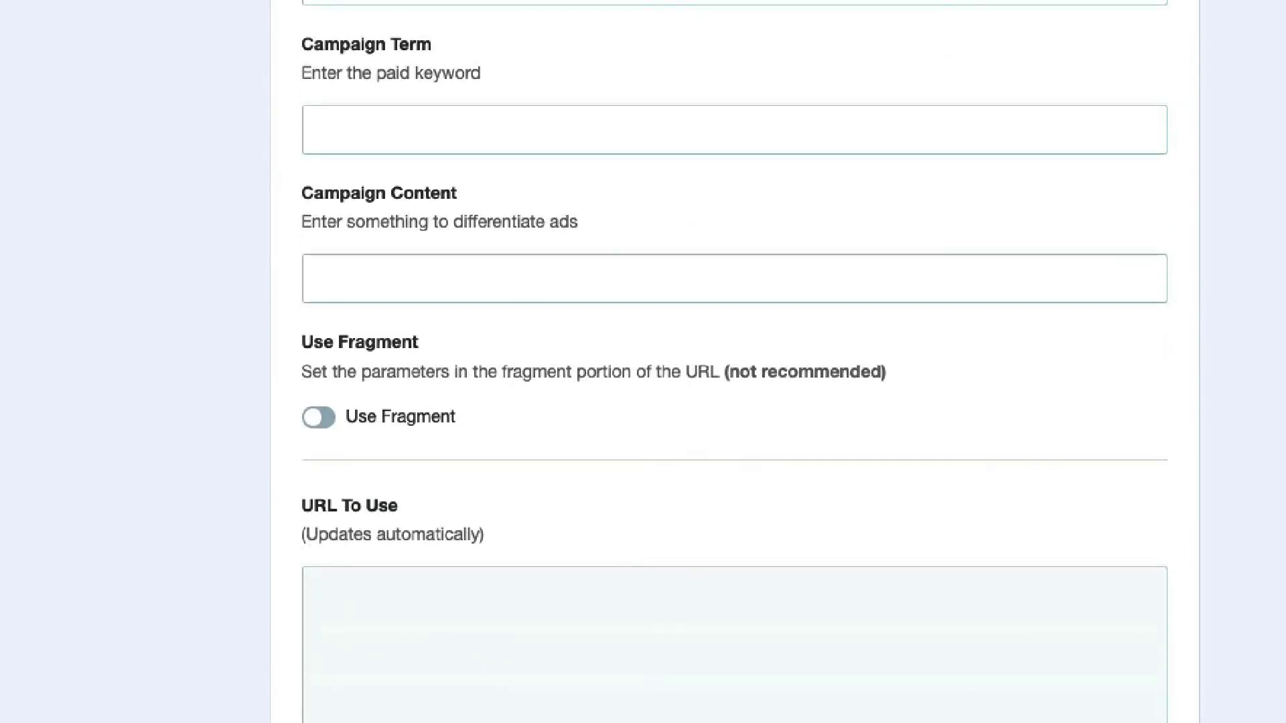
scroll(734, 361, down, 2)
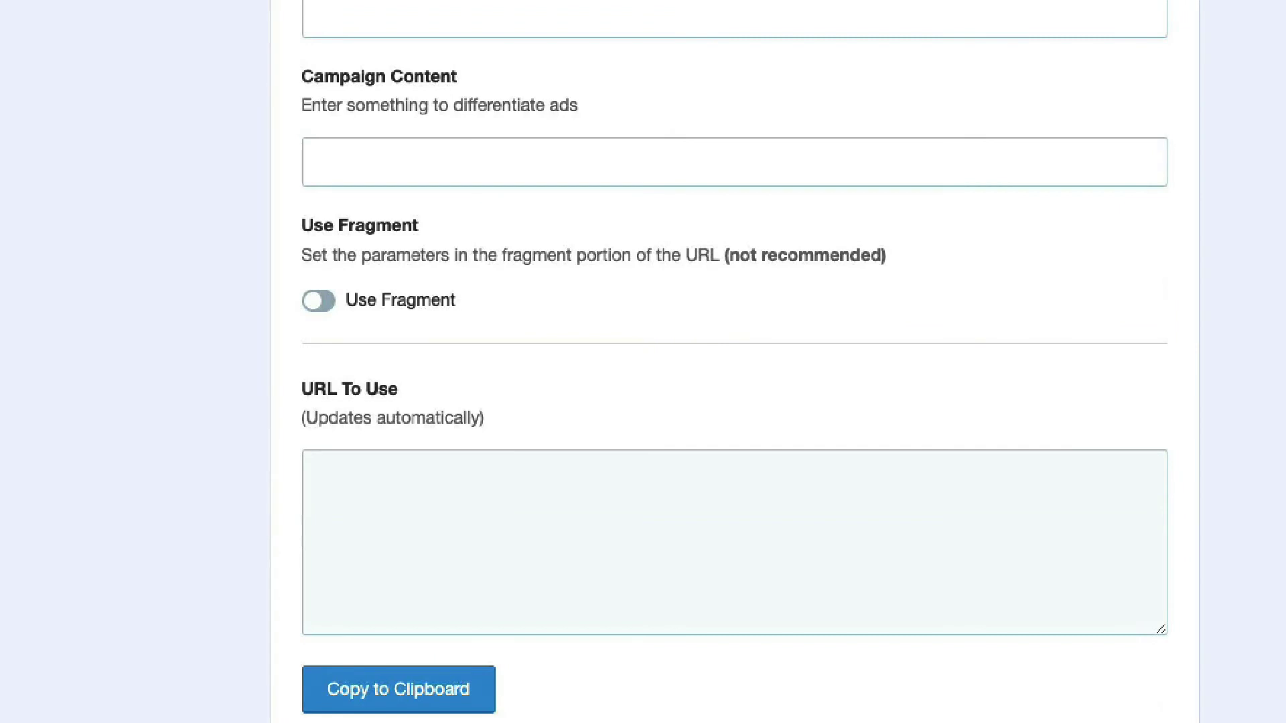
scroll(734, 361, down, 2)
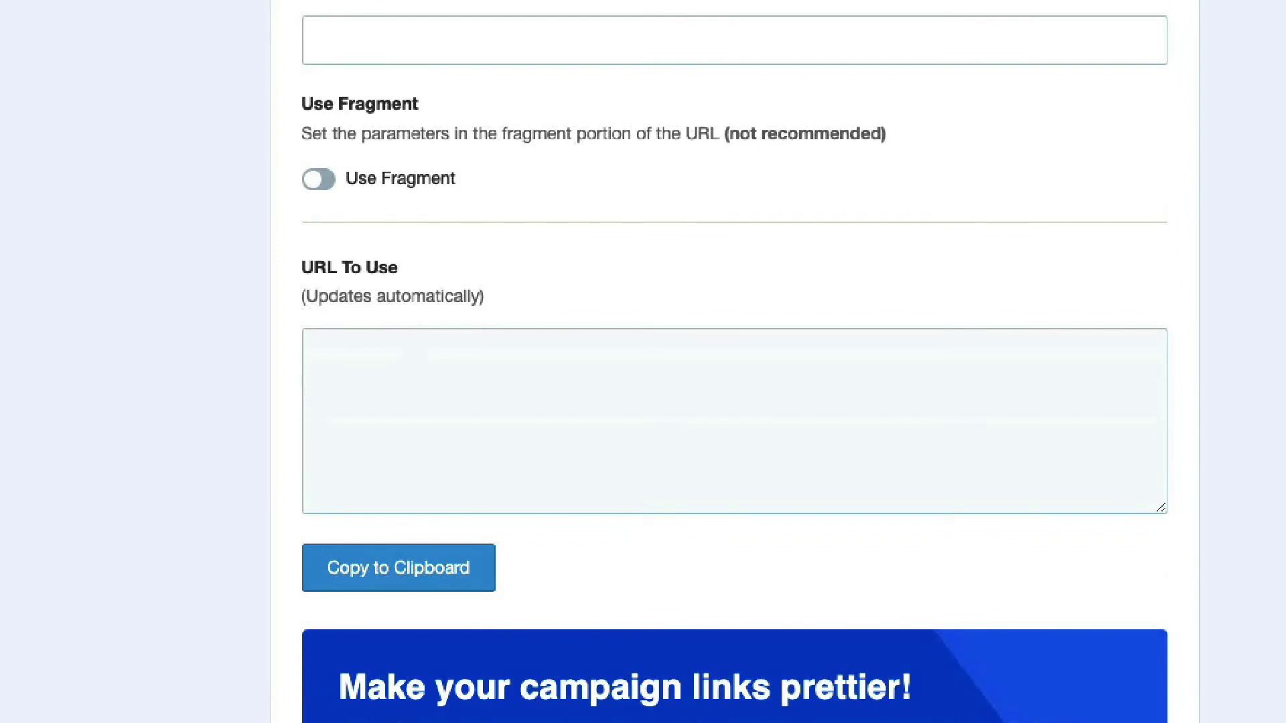
scroll(734, 361, down, 3)
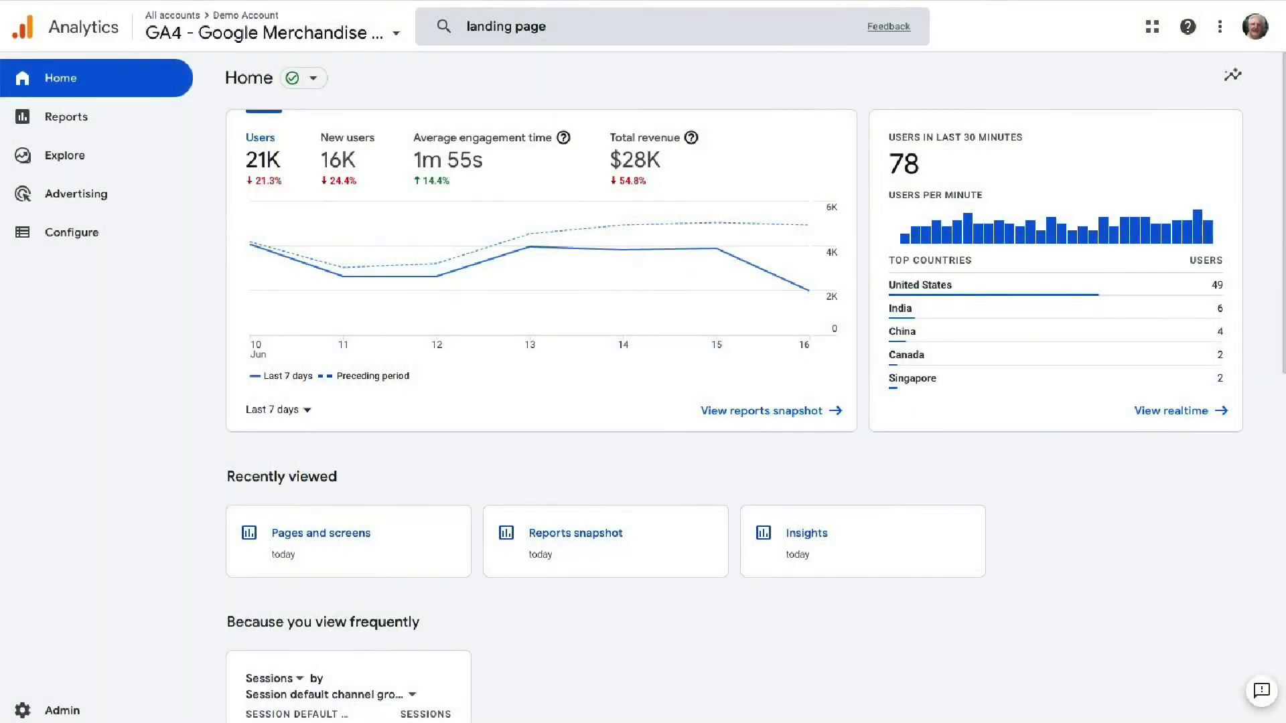
Open the Traffic acquisition report and set its primary dimension to Session campaign
click(51, 121)
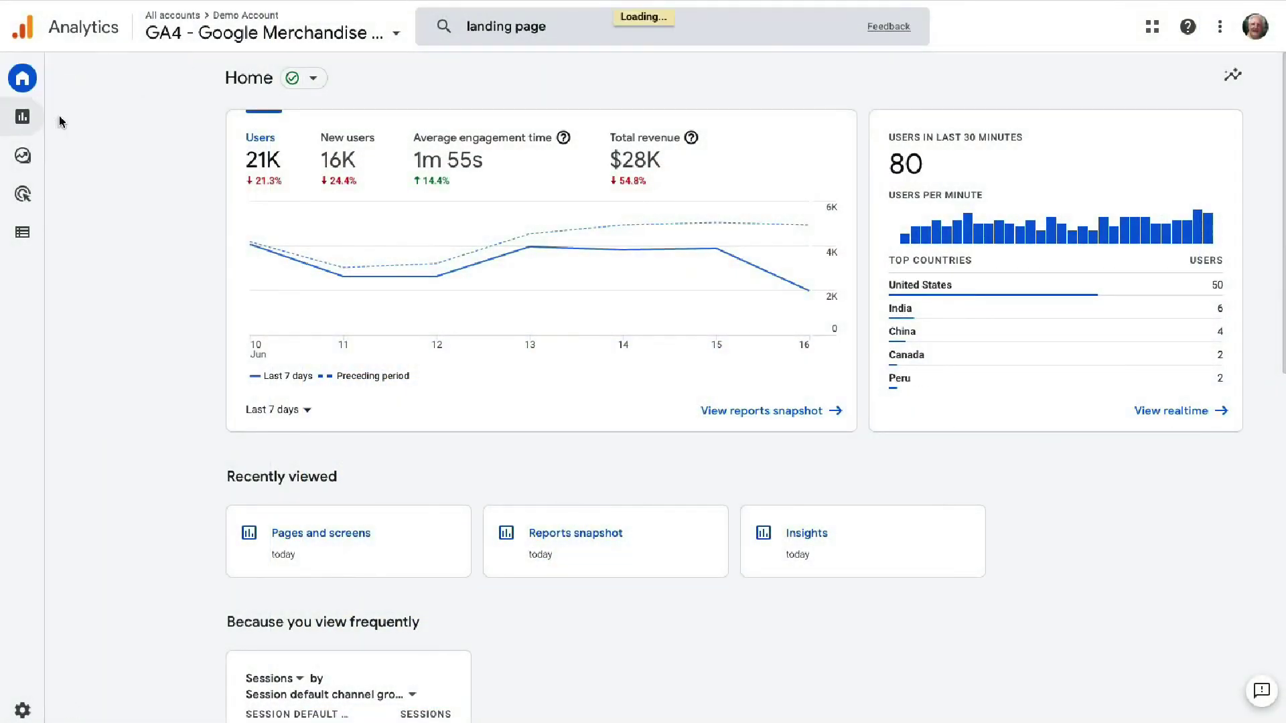
click(77, 170)
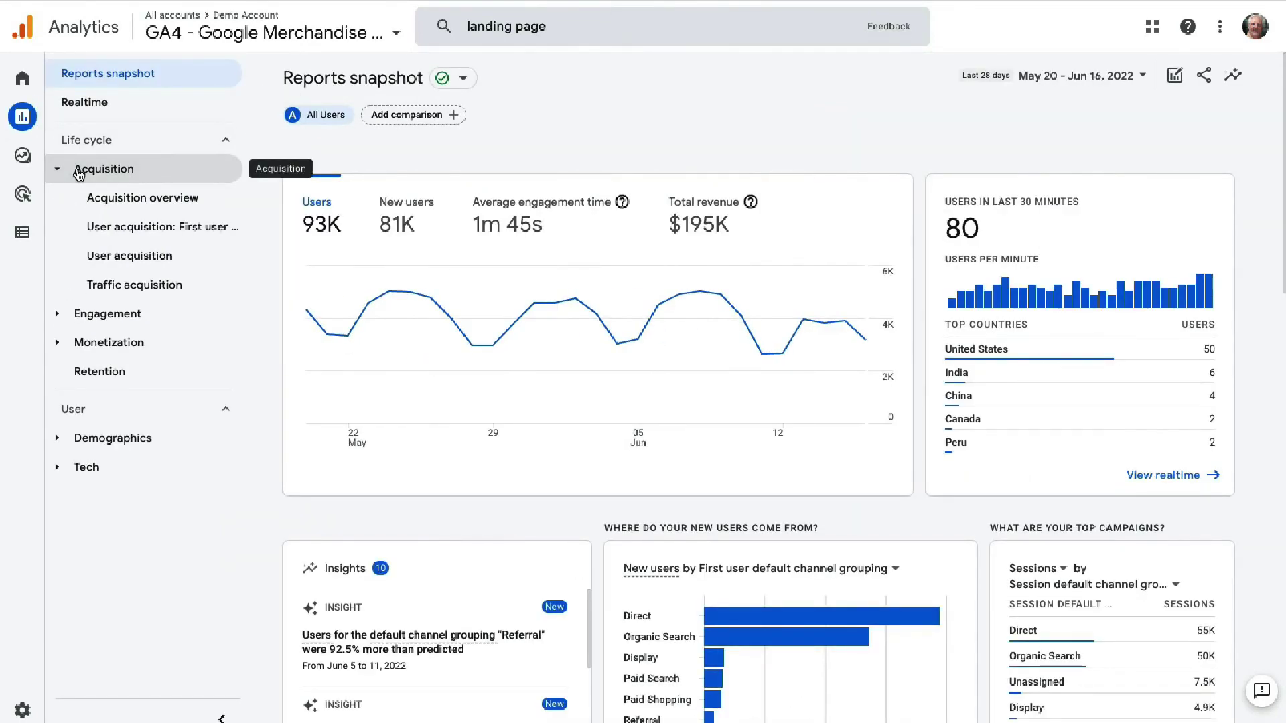
click(110, 287)
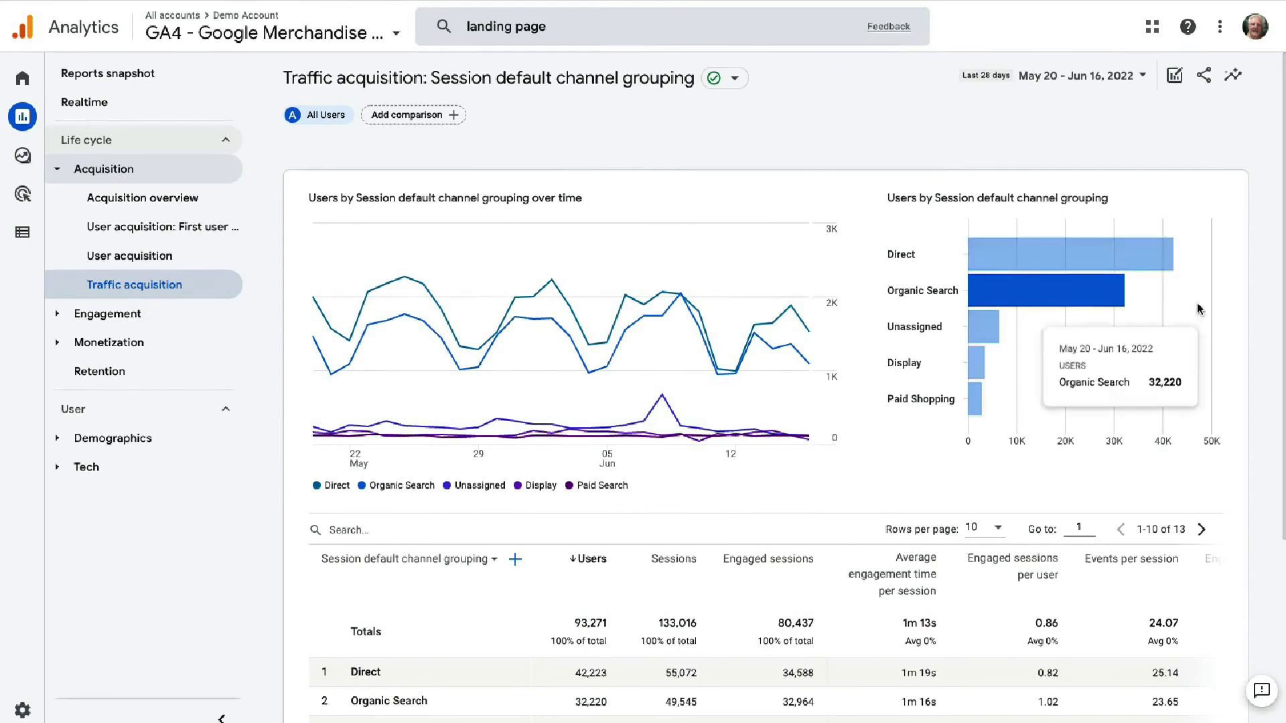
scroll(1266, 276, down, 4)
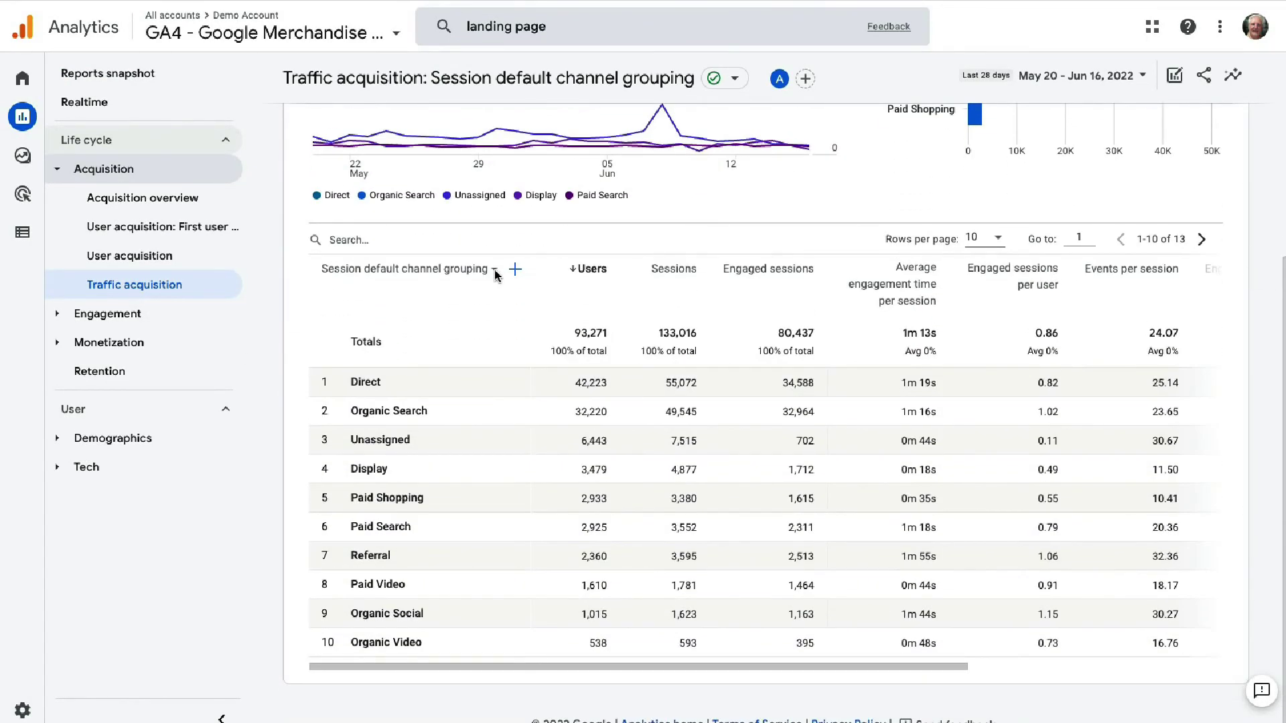
click(493, 269)
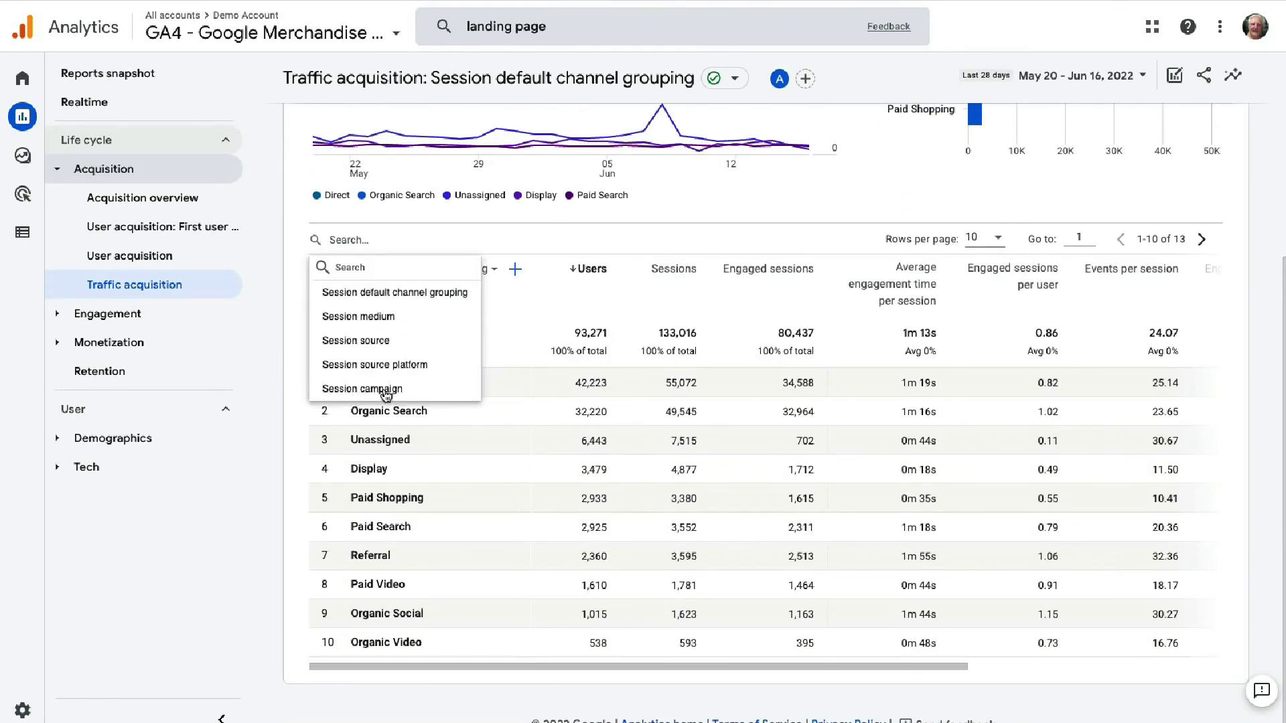
click(385, 392)
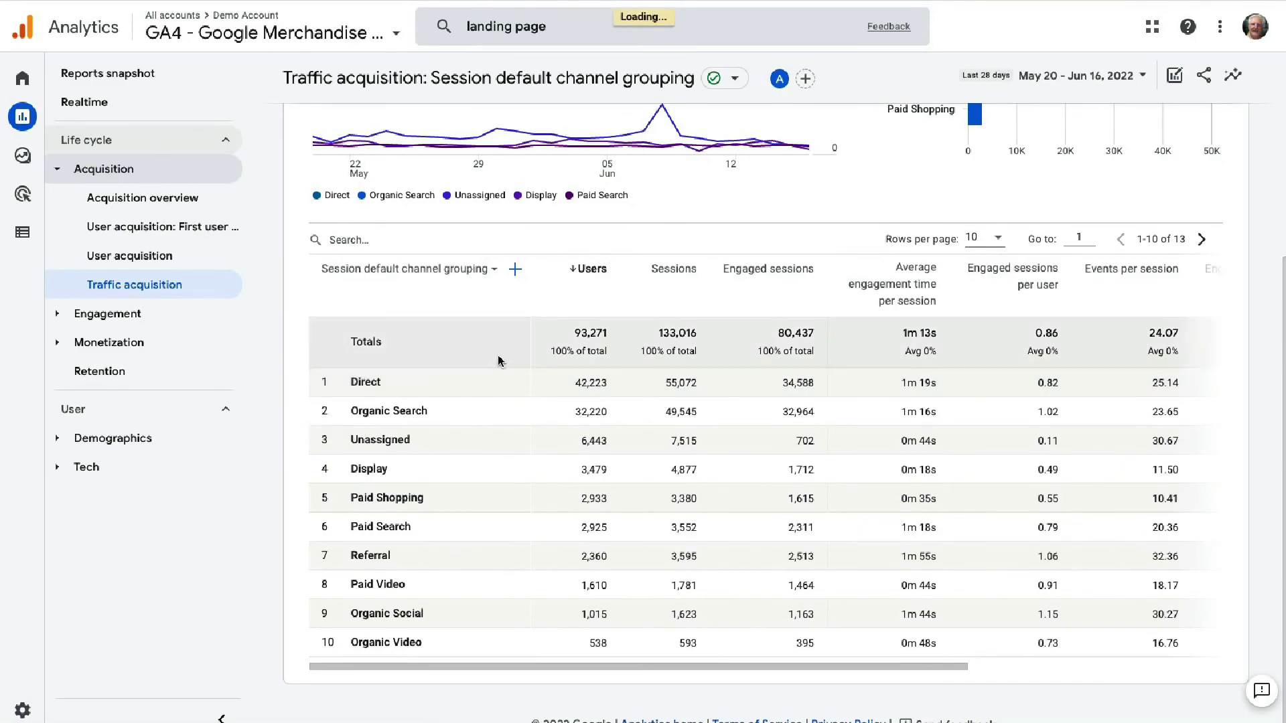
Add Session source / medium as the table's secondary dimension
scroll(526, 323, down, 1)
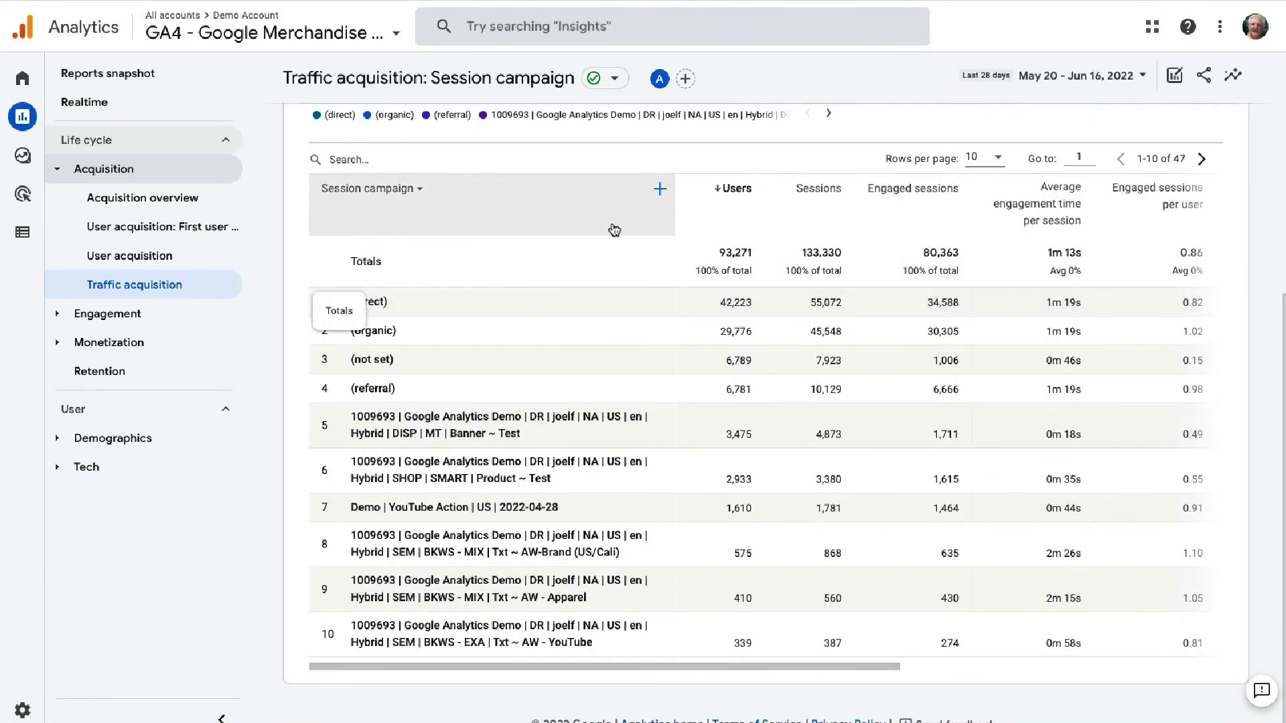
click(660, 190)
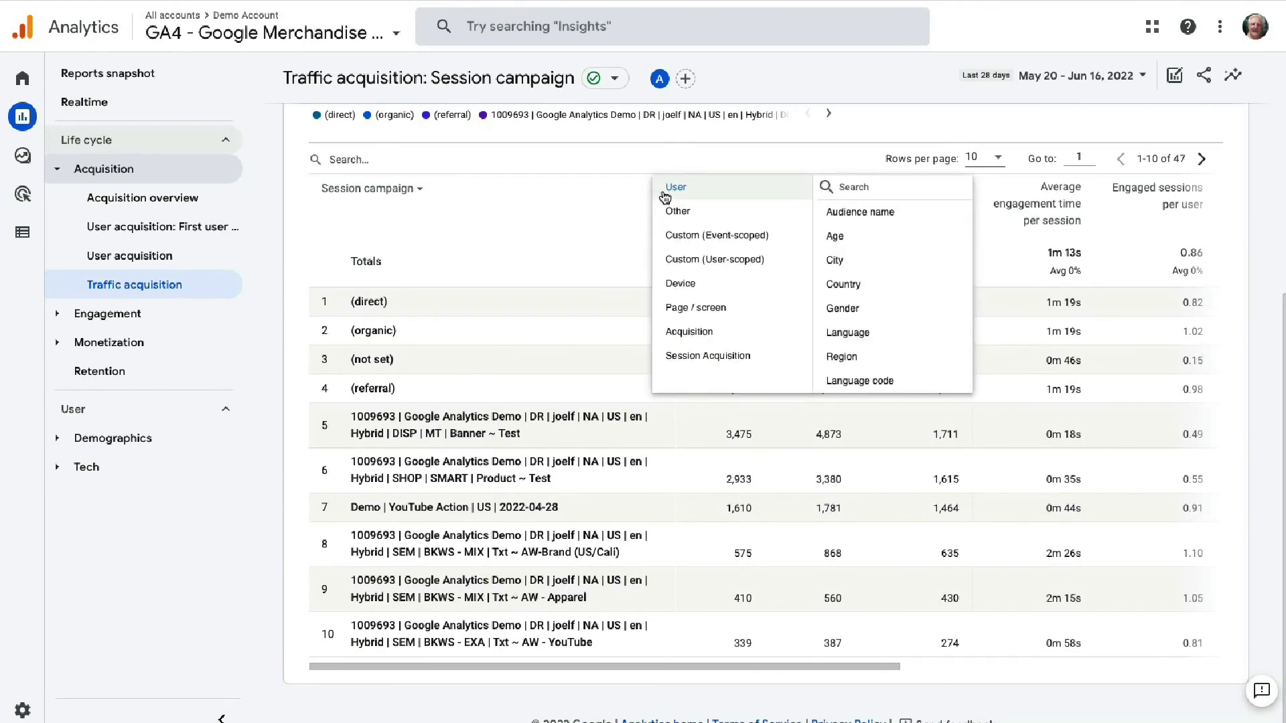
click(705, 359)
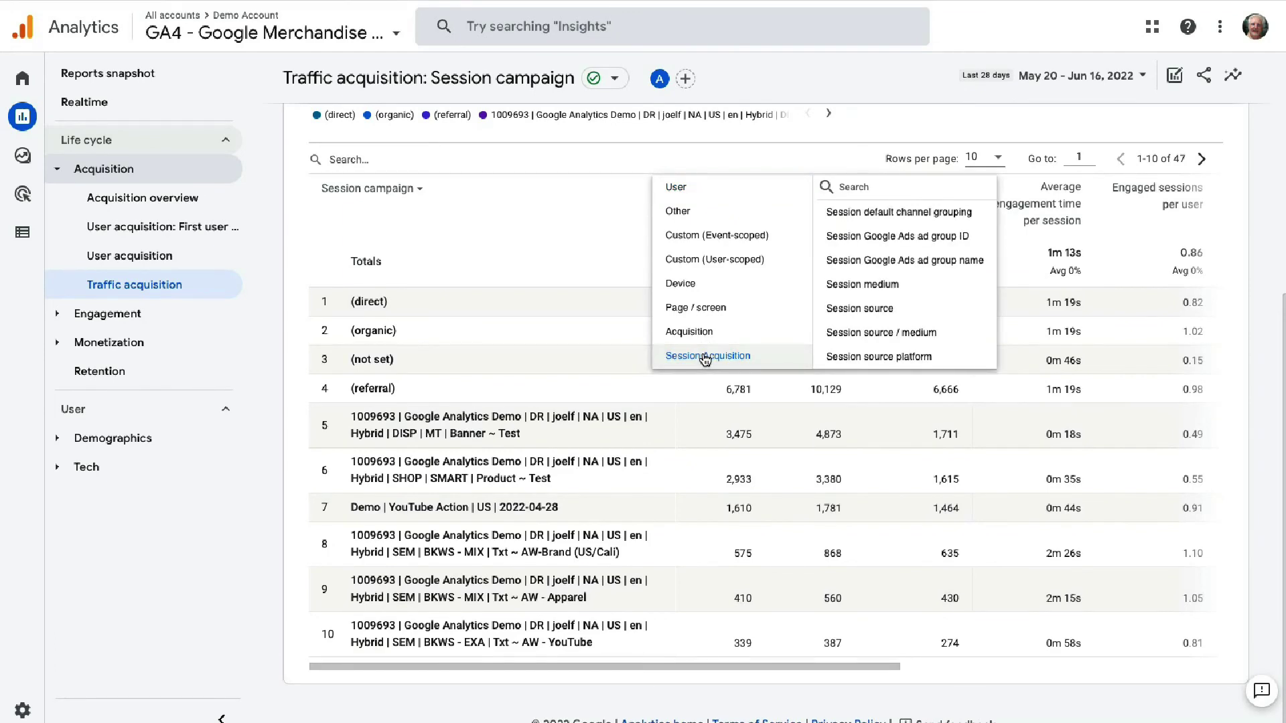
click(848, 335)
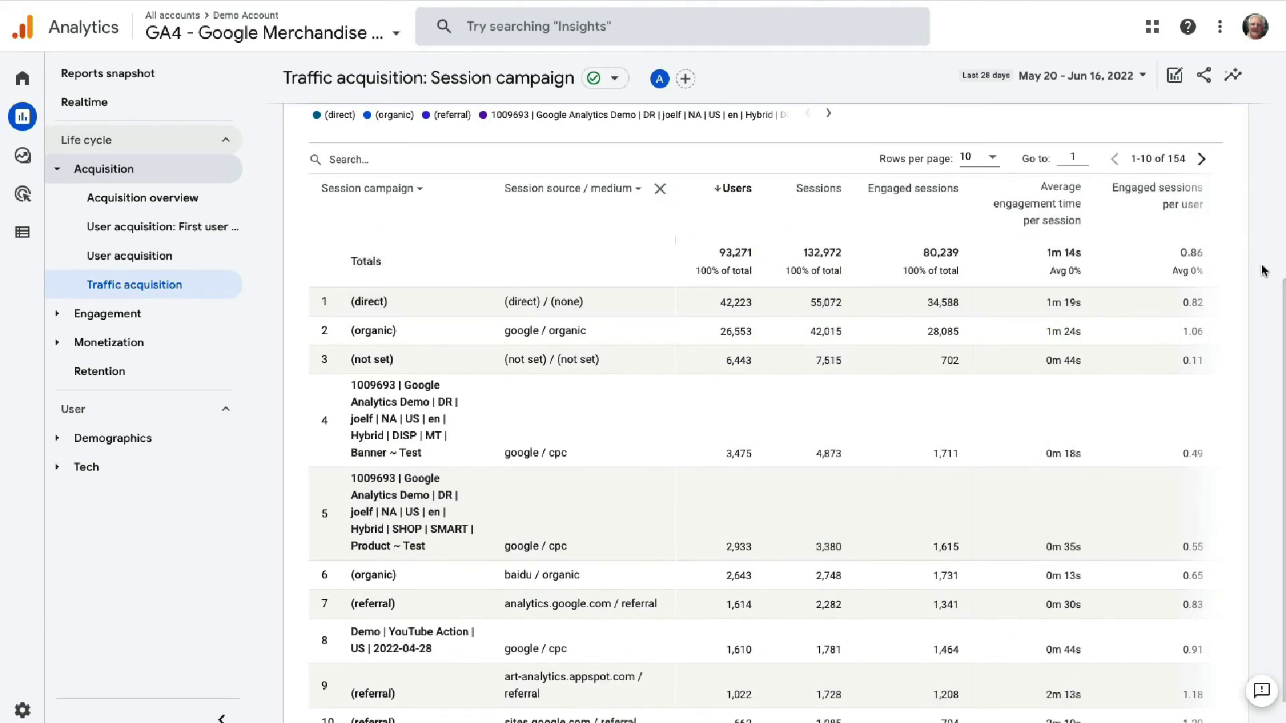
scroll(1259, 271, down, 1)
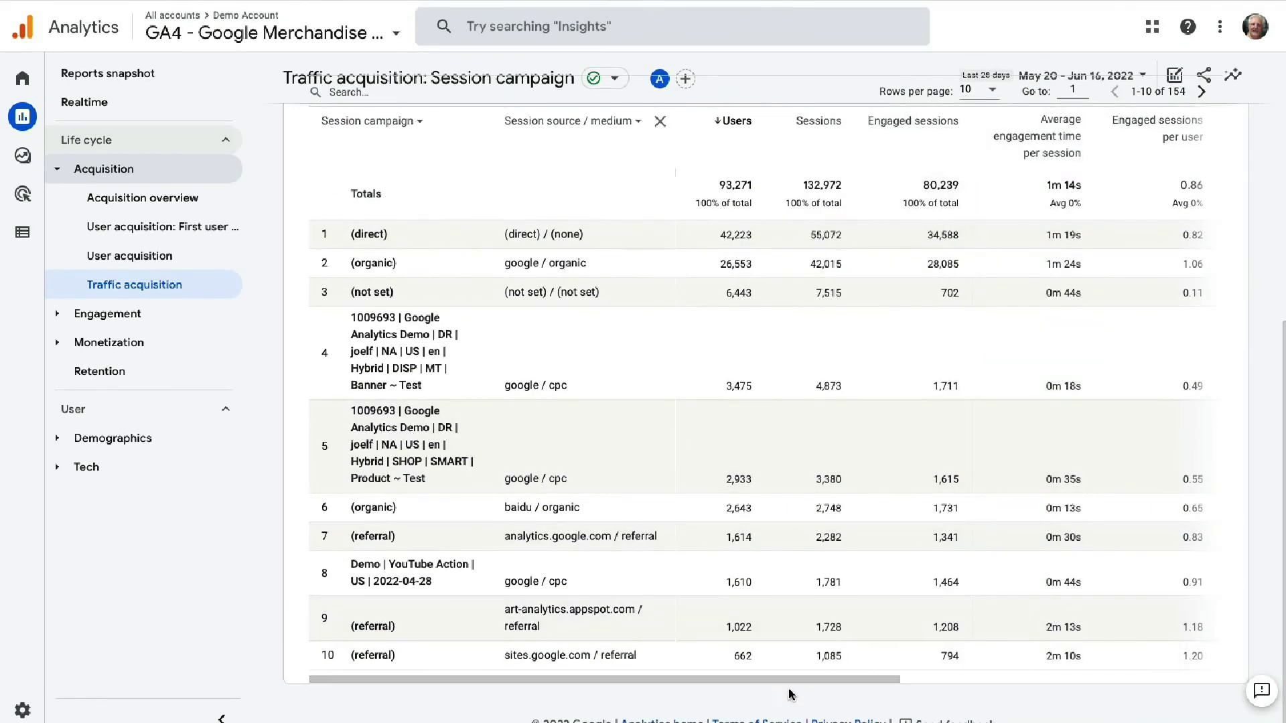
drag(792, 678, 1071, 682)
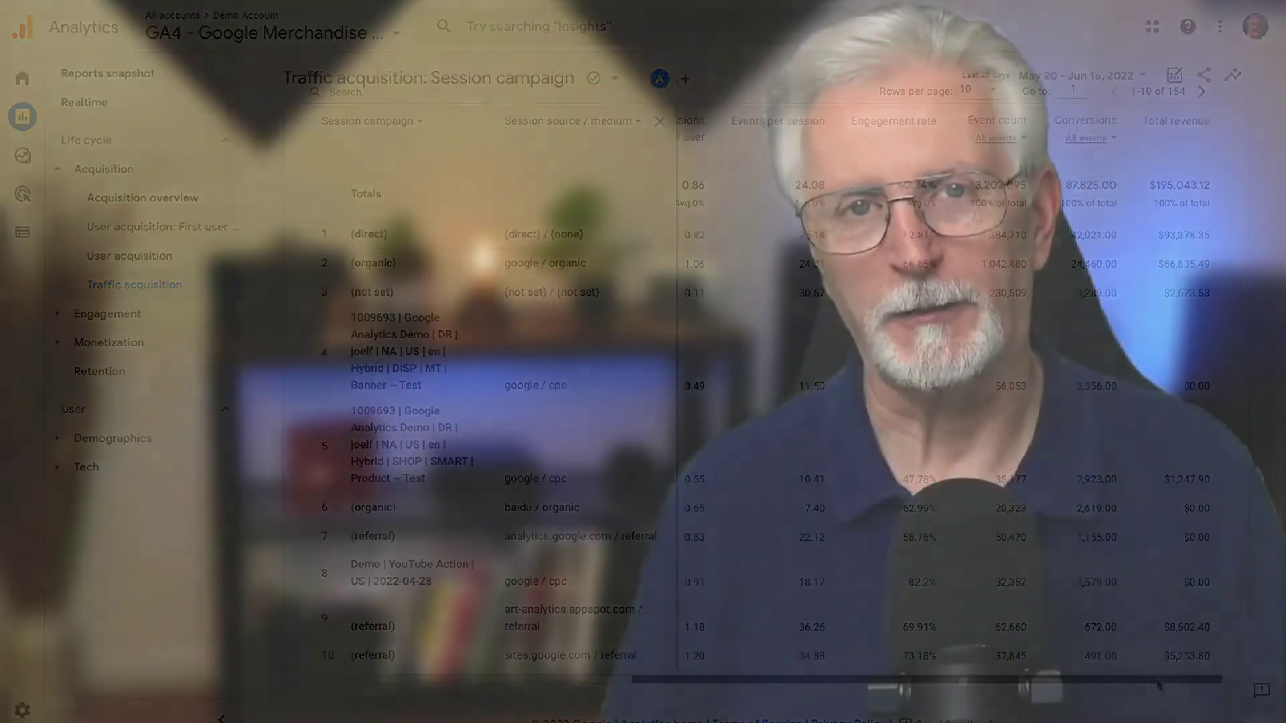